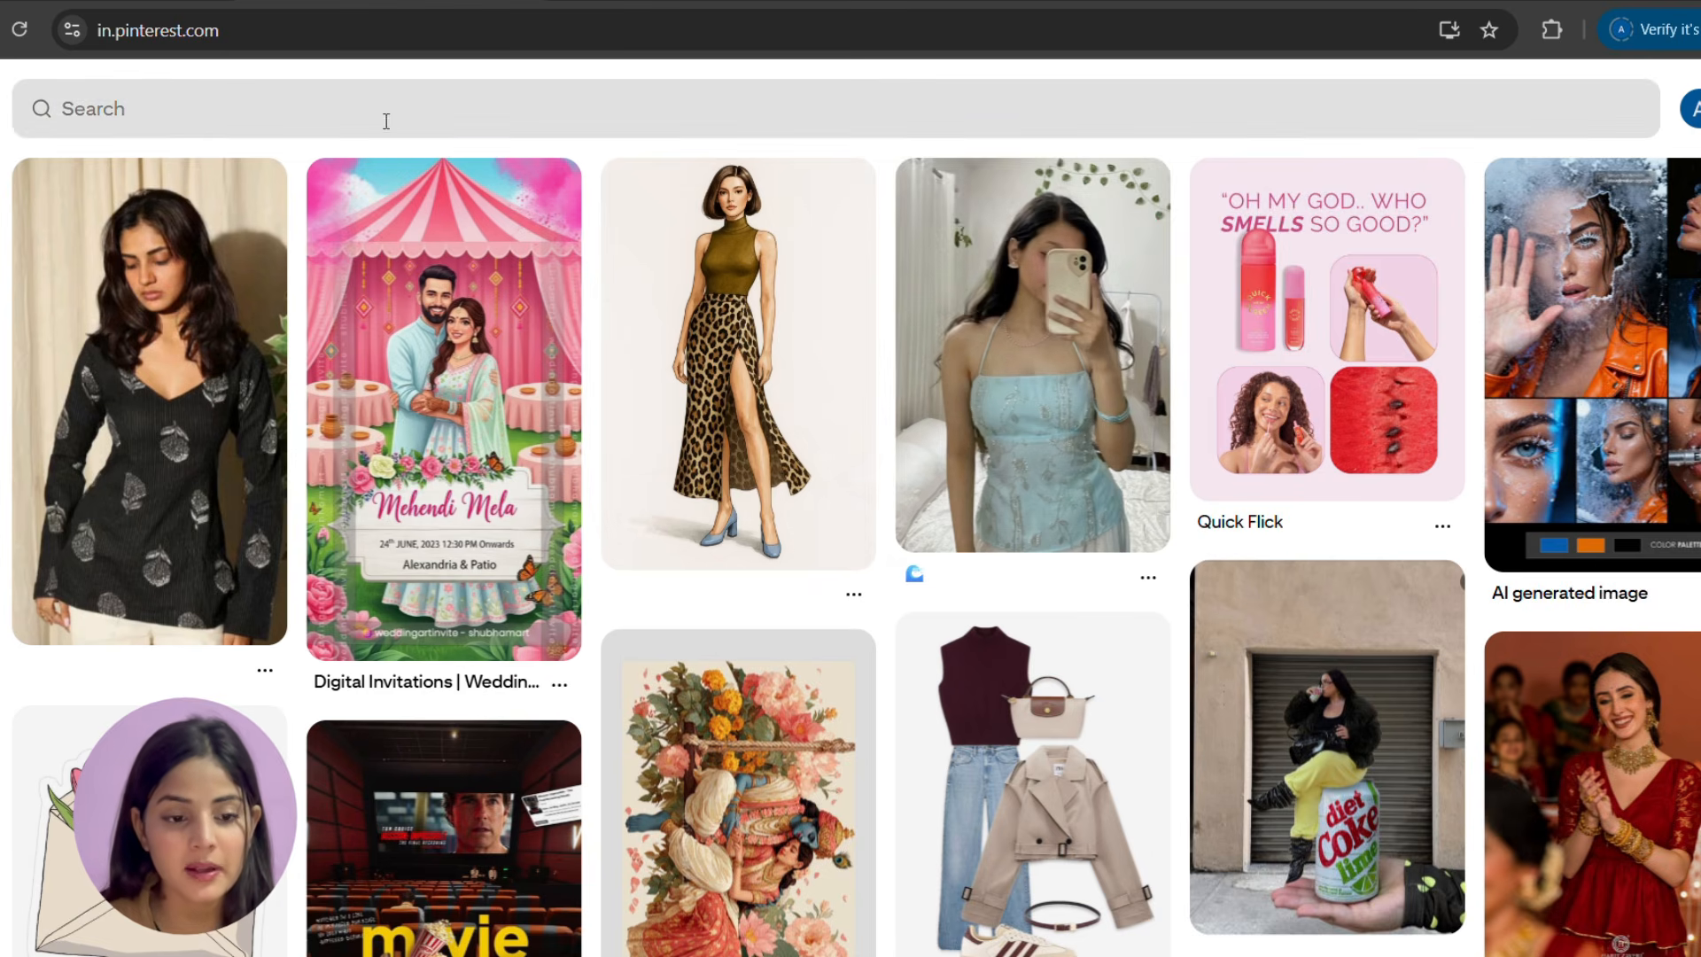
Search Pinterest for "2d invitation".
left_click(382, 117)
type("2d invitation")
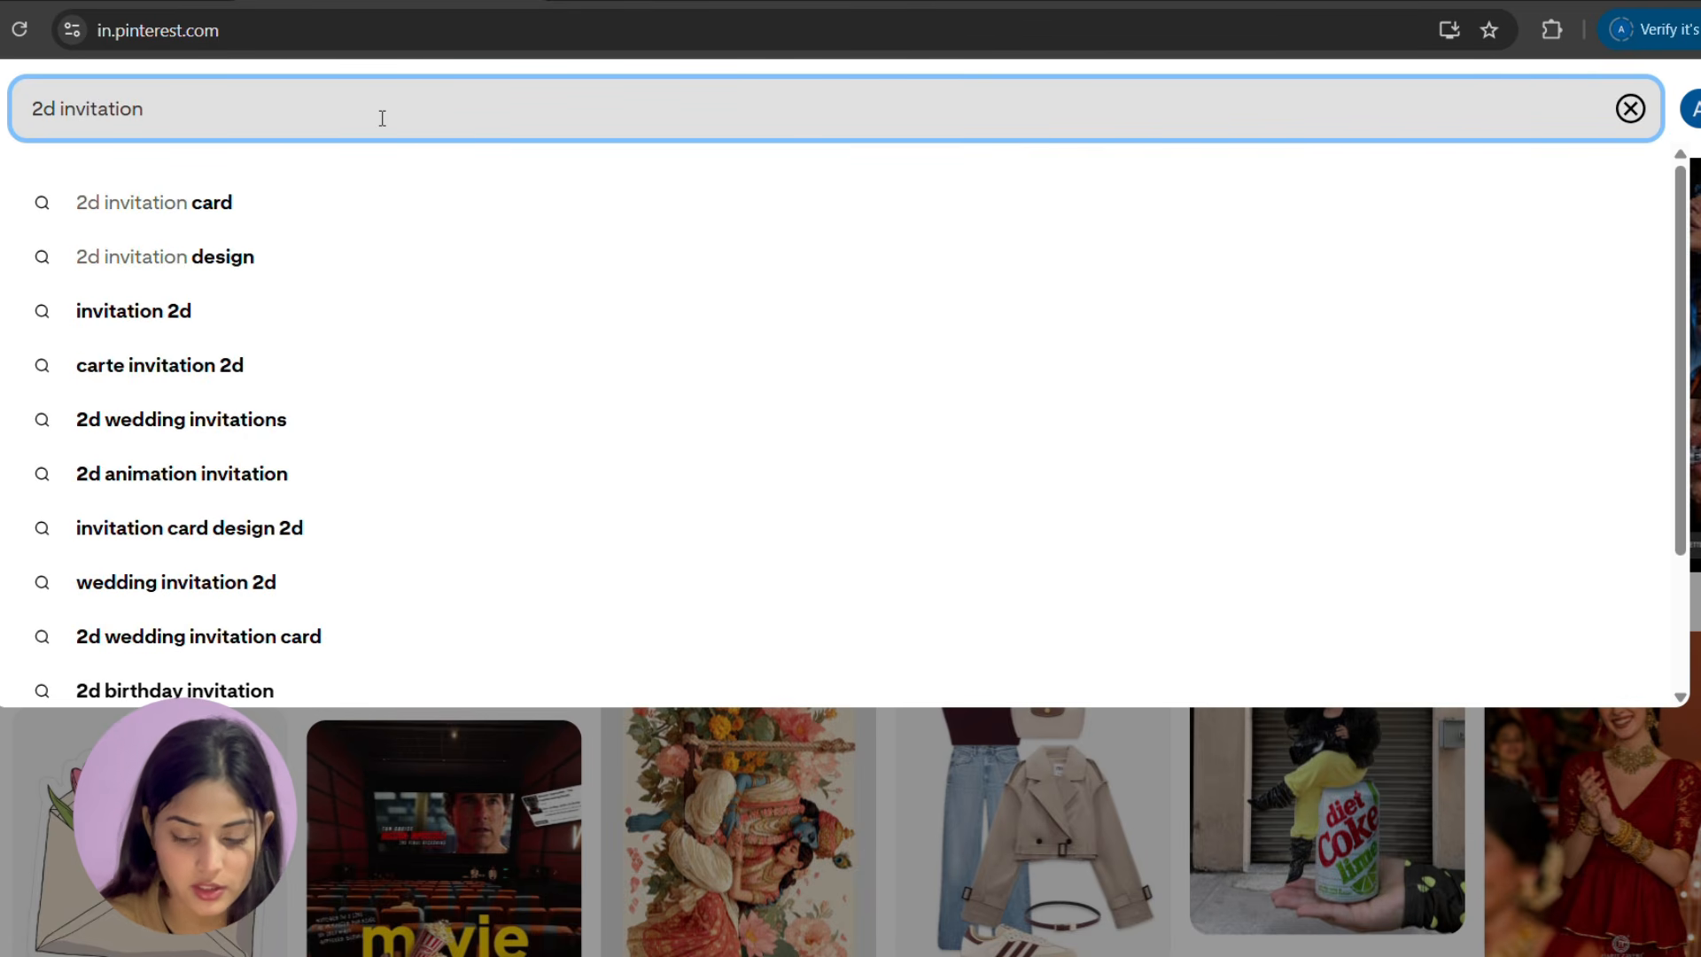
key("Return")
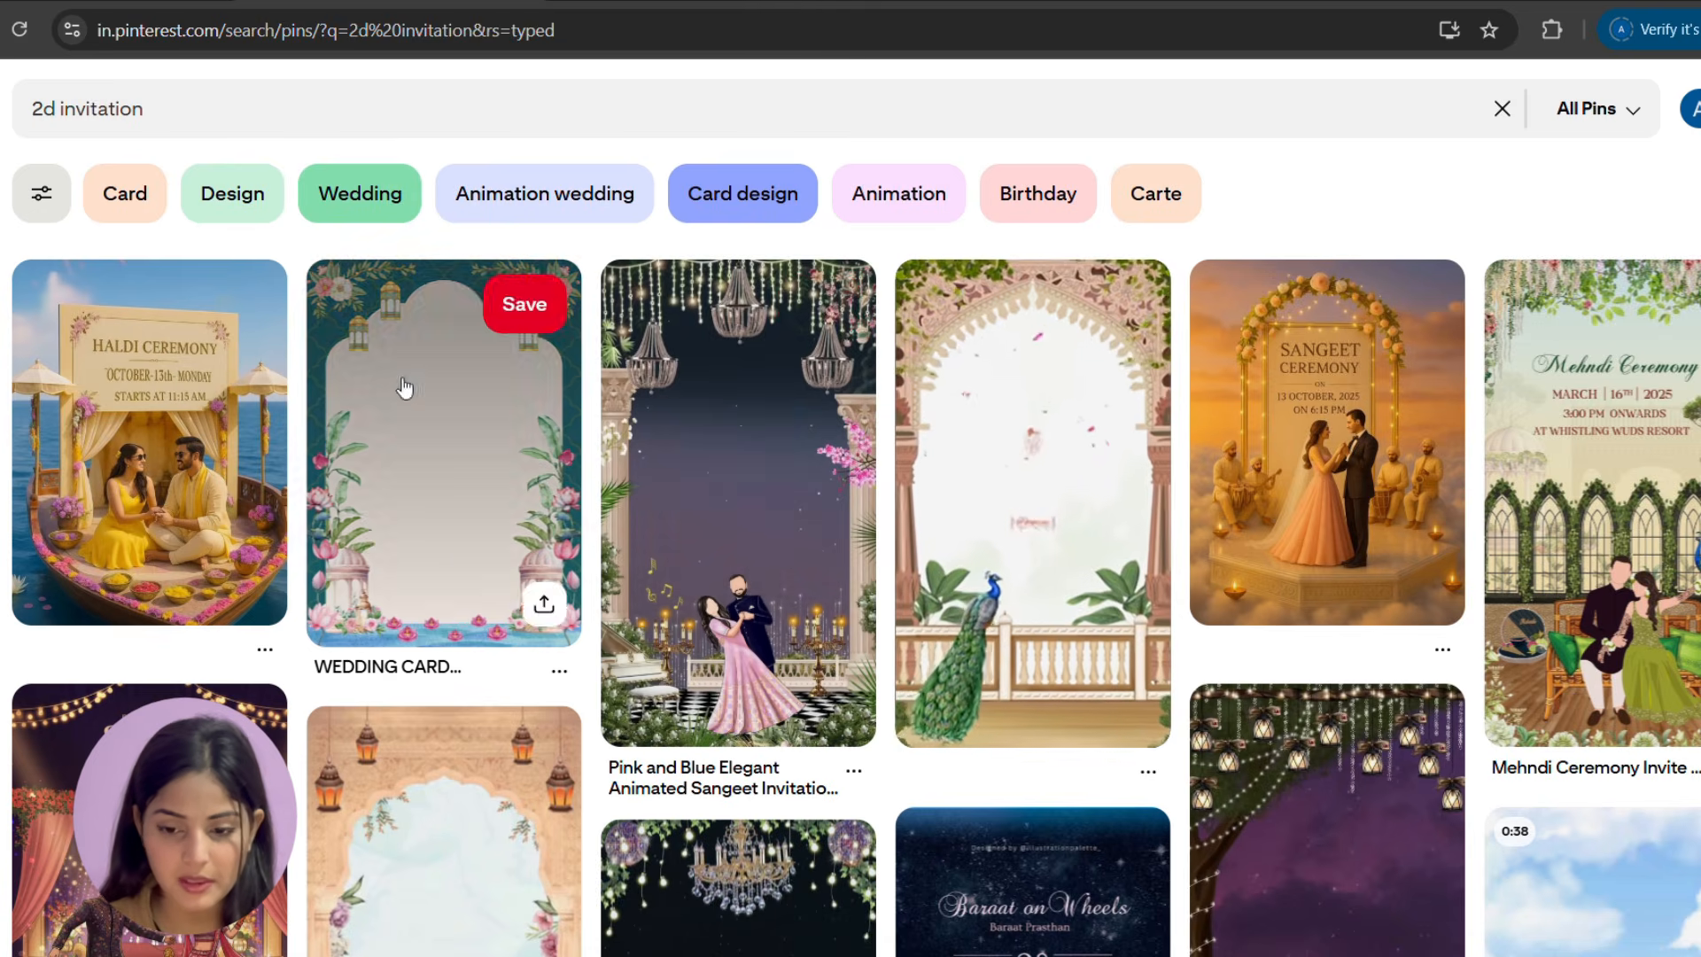
Browse the invitation designs, open the Sangeet invite pin with the dancing couple on a night-sky background, and open its further options.
scroll(1289, 585, "down", 7)
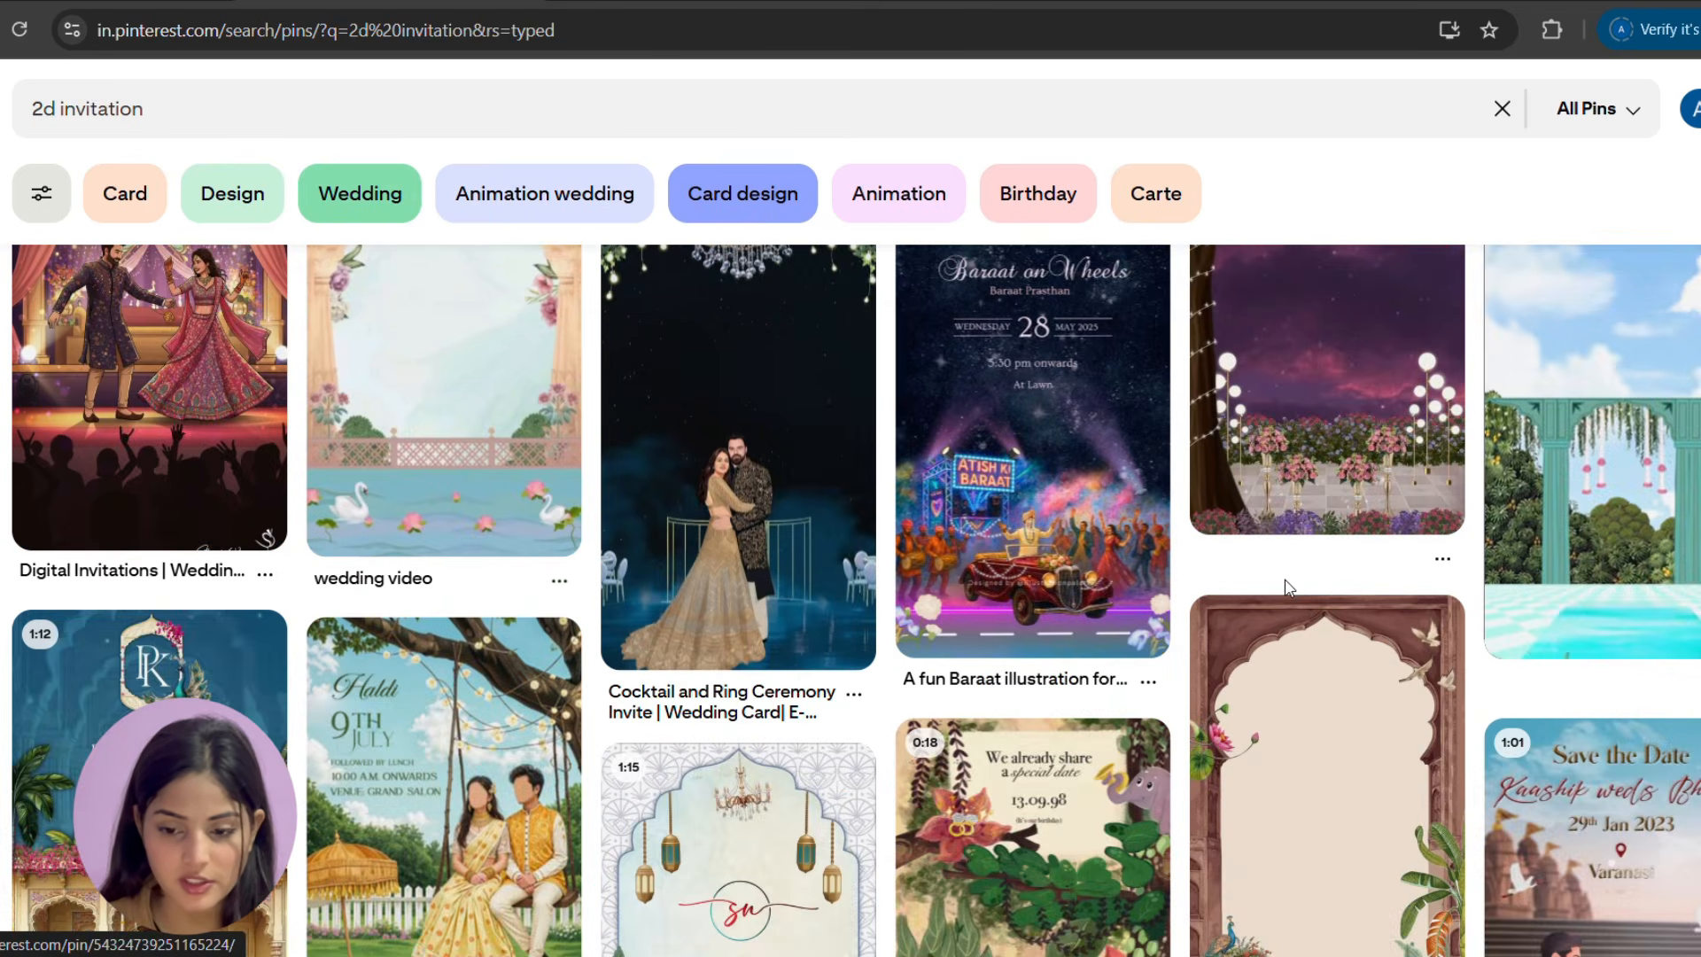
scroll(1086, 592, "down", 7)
scroll(1086, 592, "down", 18)
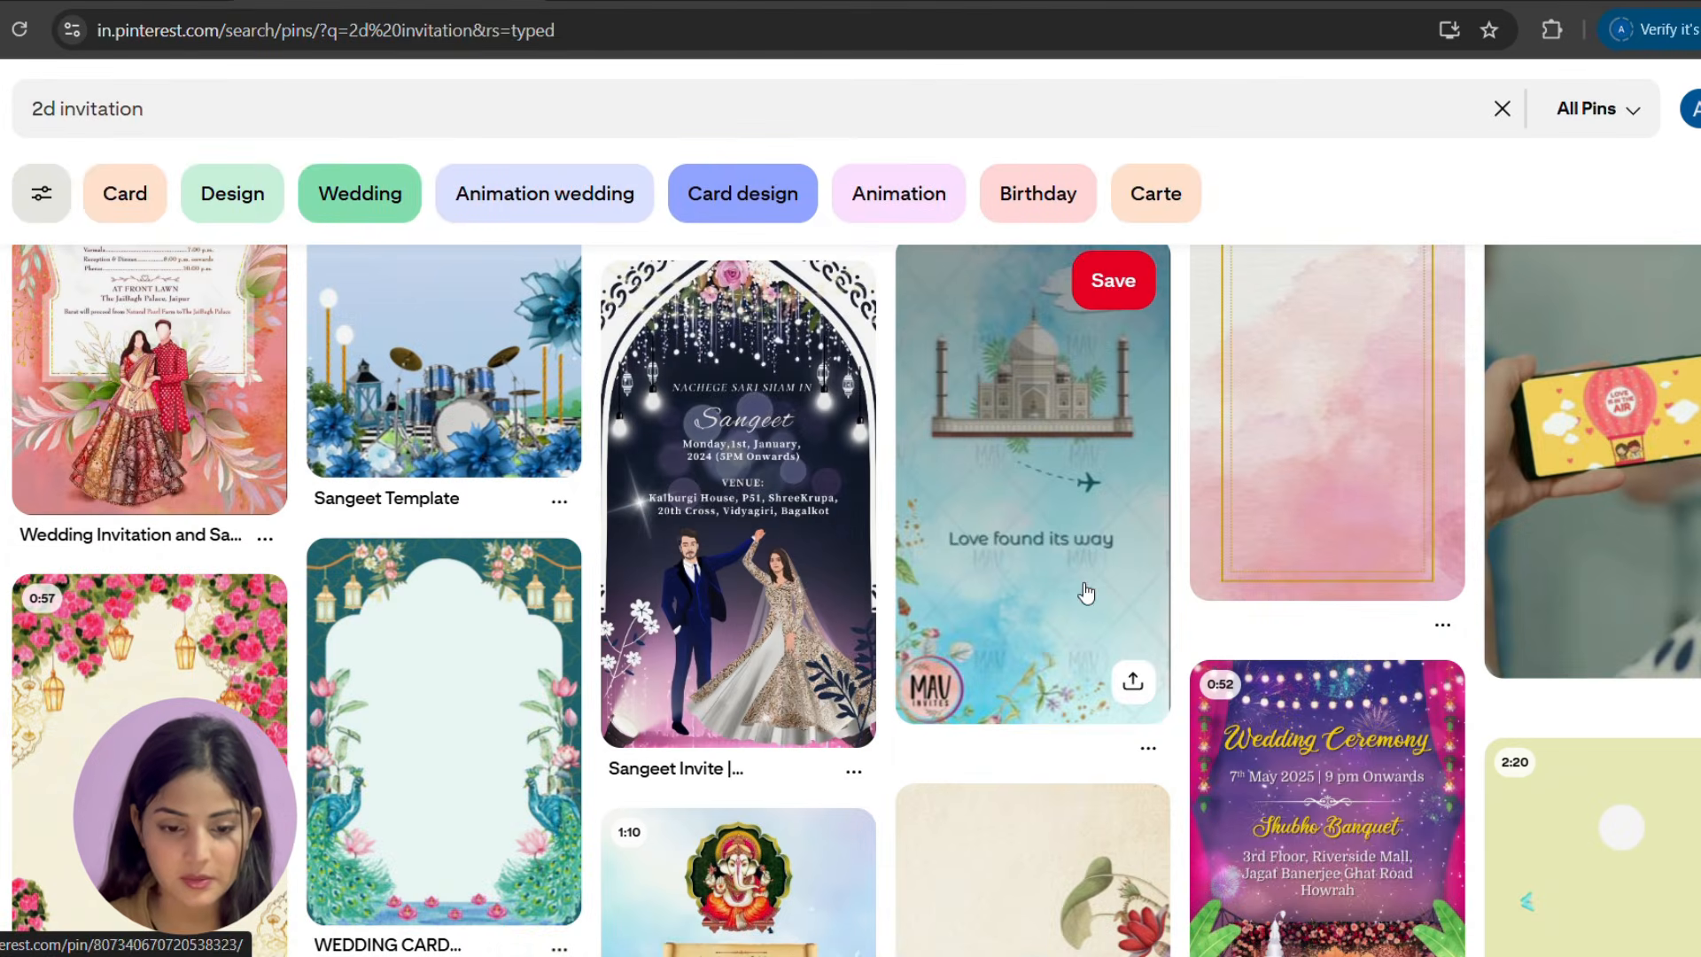
left_click(817, 487)
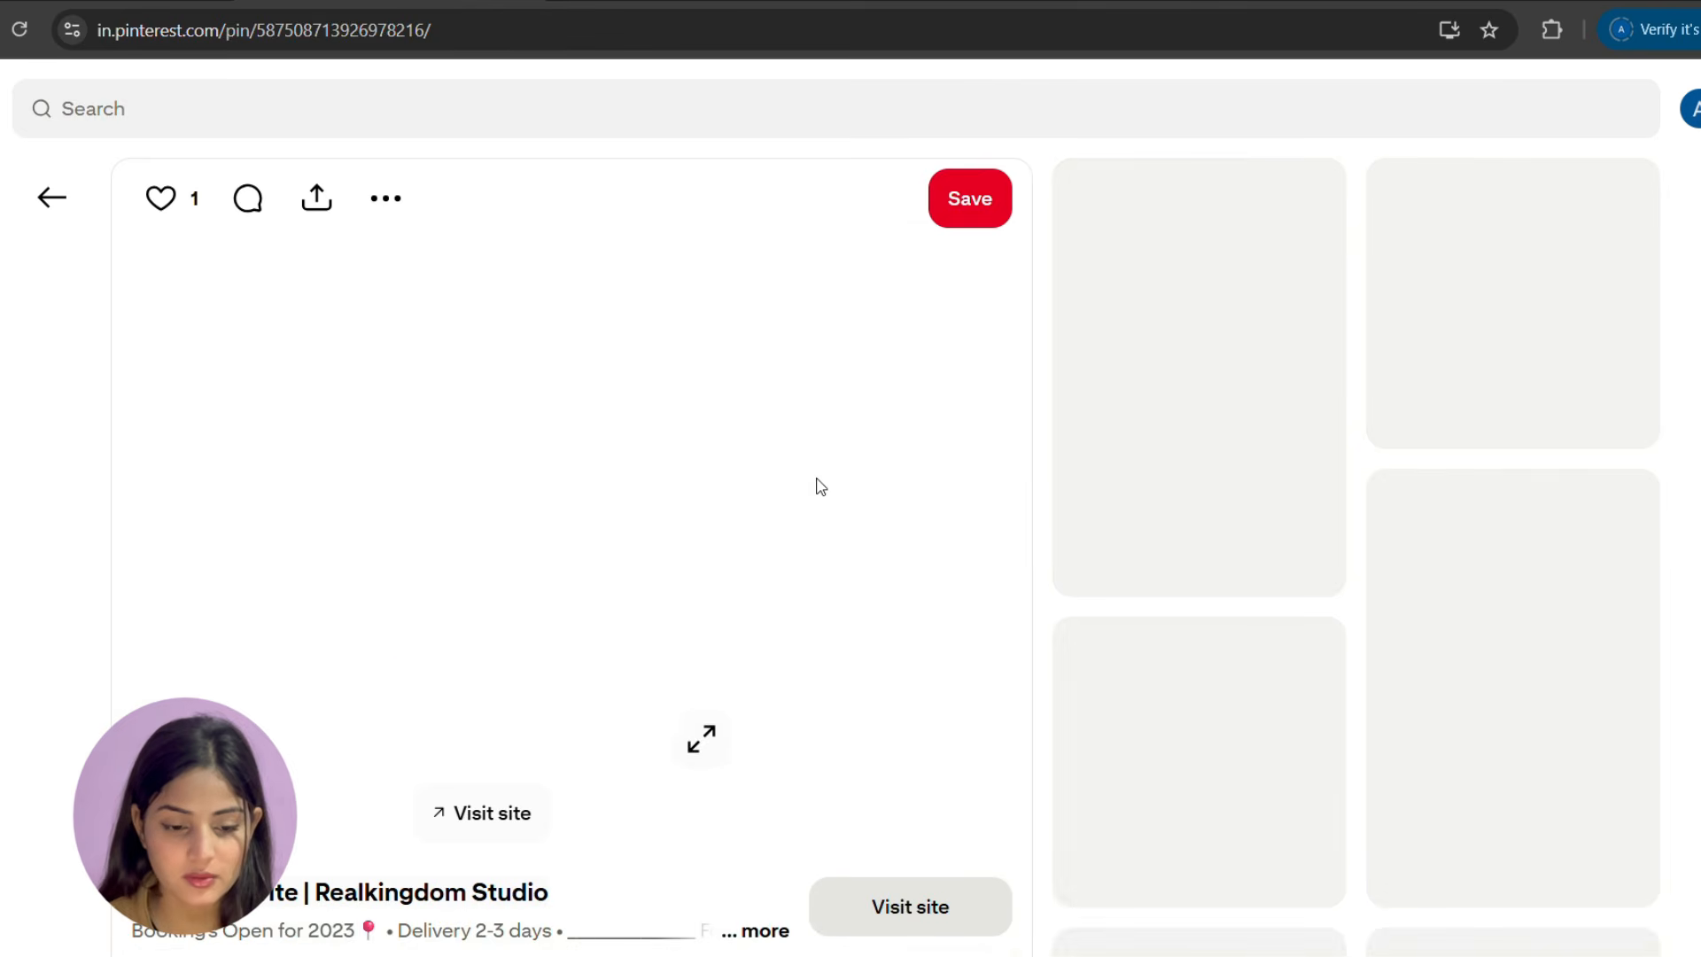
left_click(383, 213)
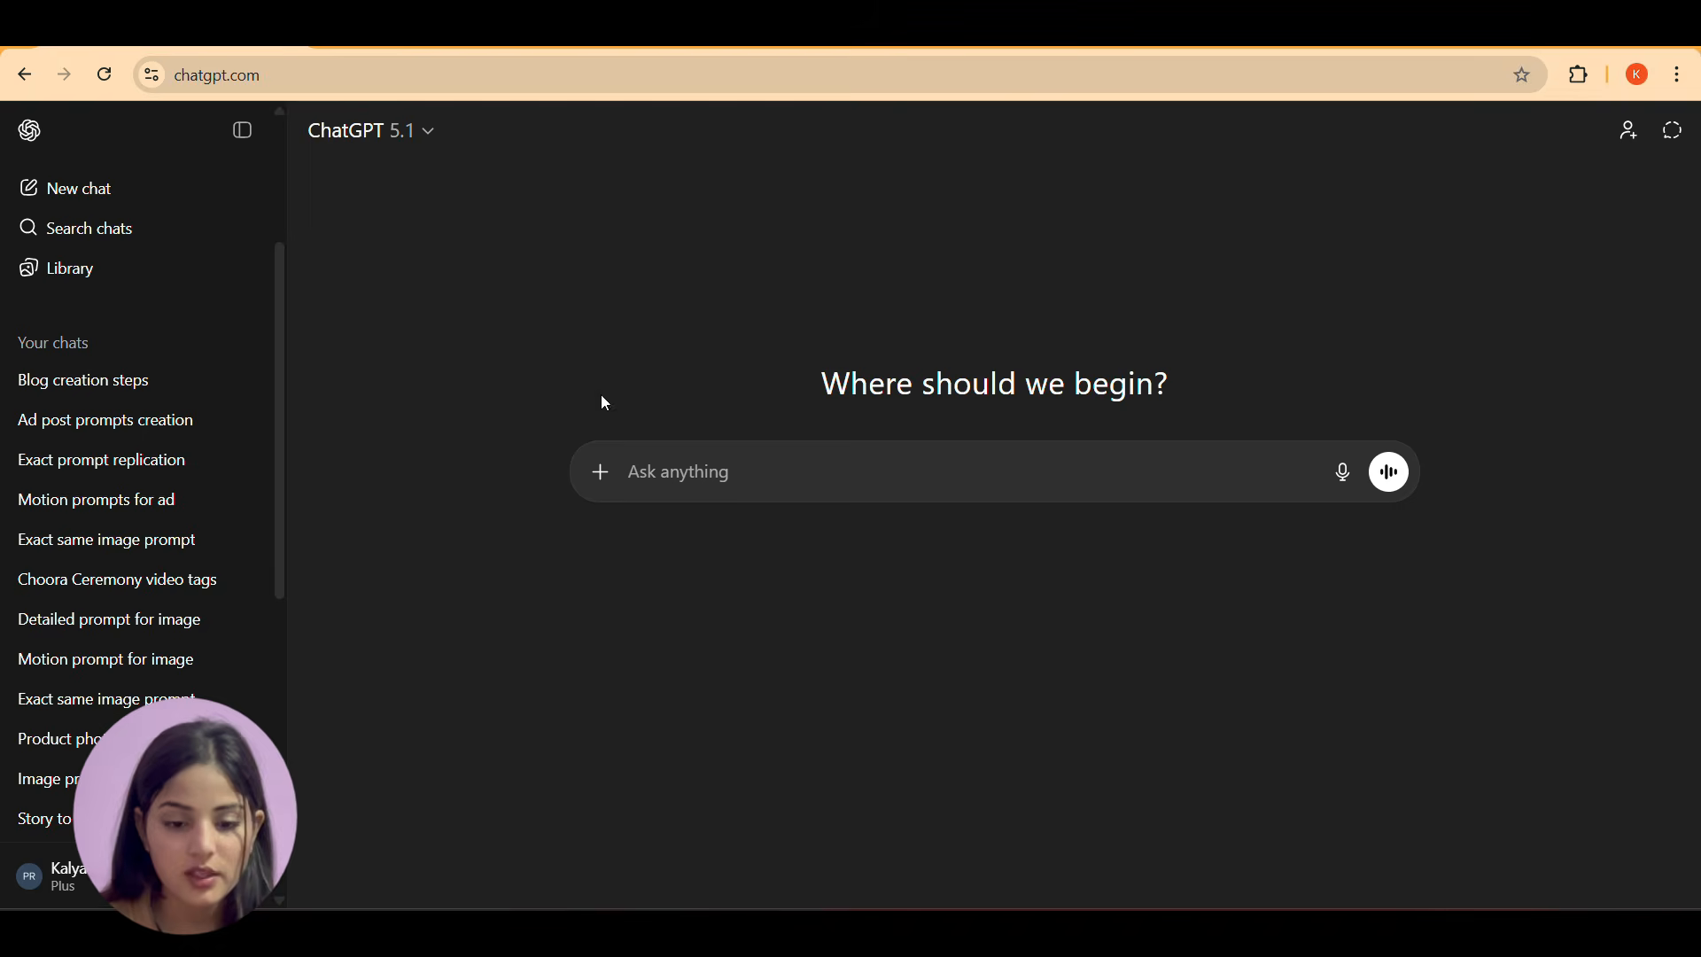
In ChatGPT, attach the wedding invitation image and request an exact detailed prompt with text removed and sky space left for adding text.
left_click(605, 479)
left_click(617, 524)
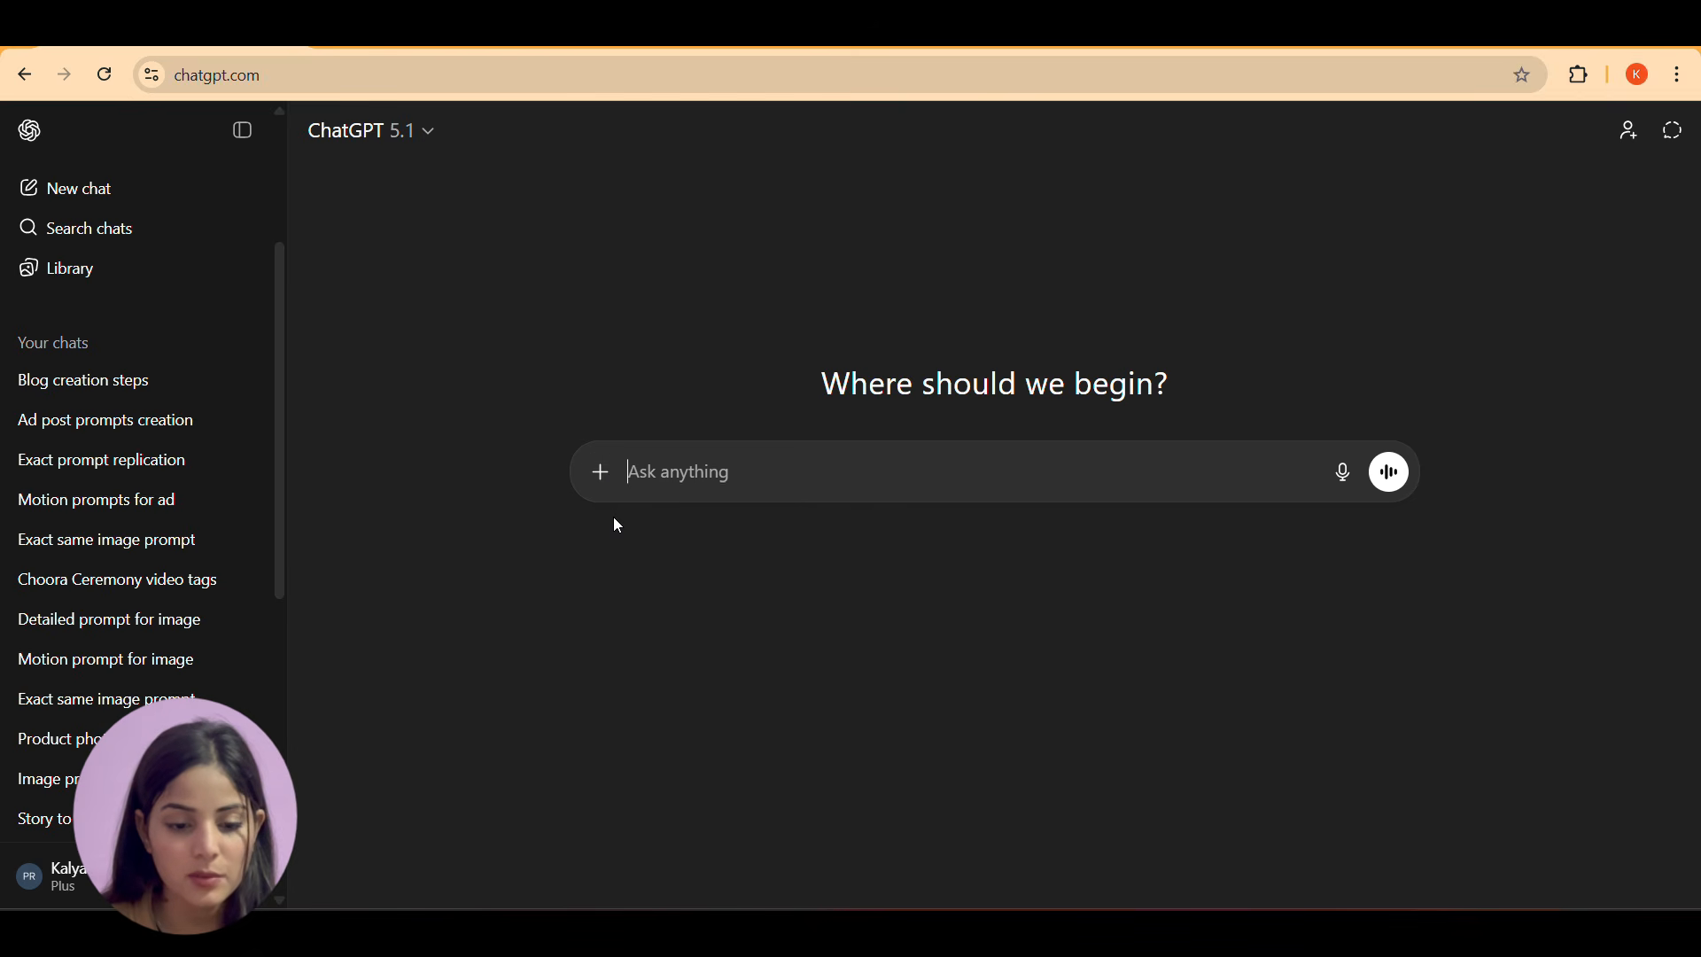
left_click(1114, 866)
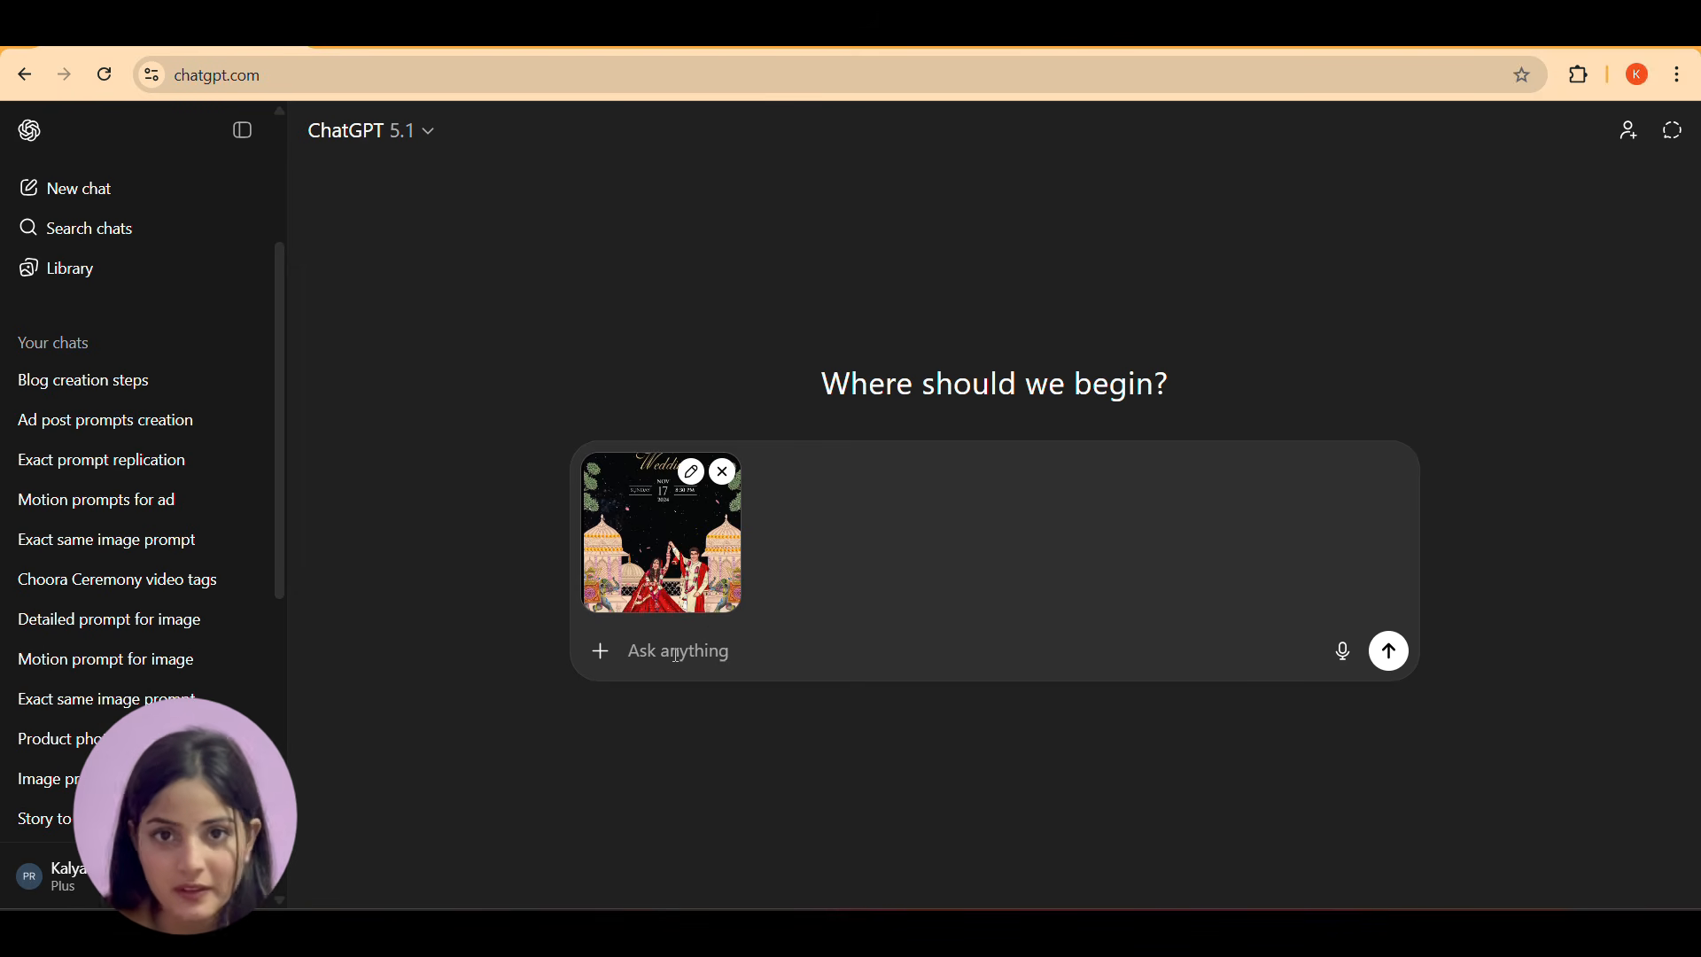
type("m")
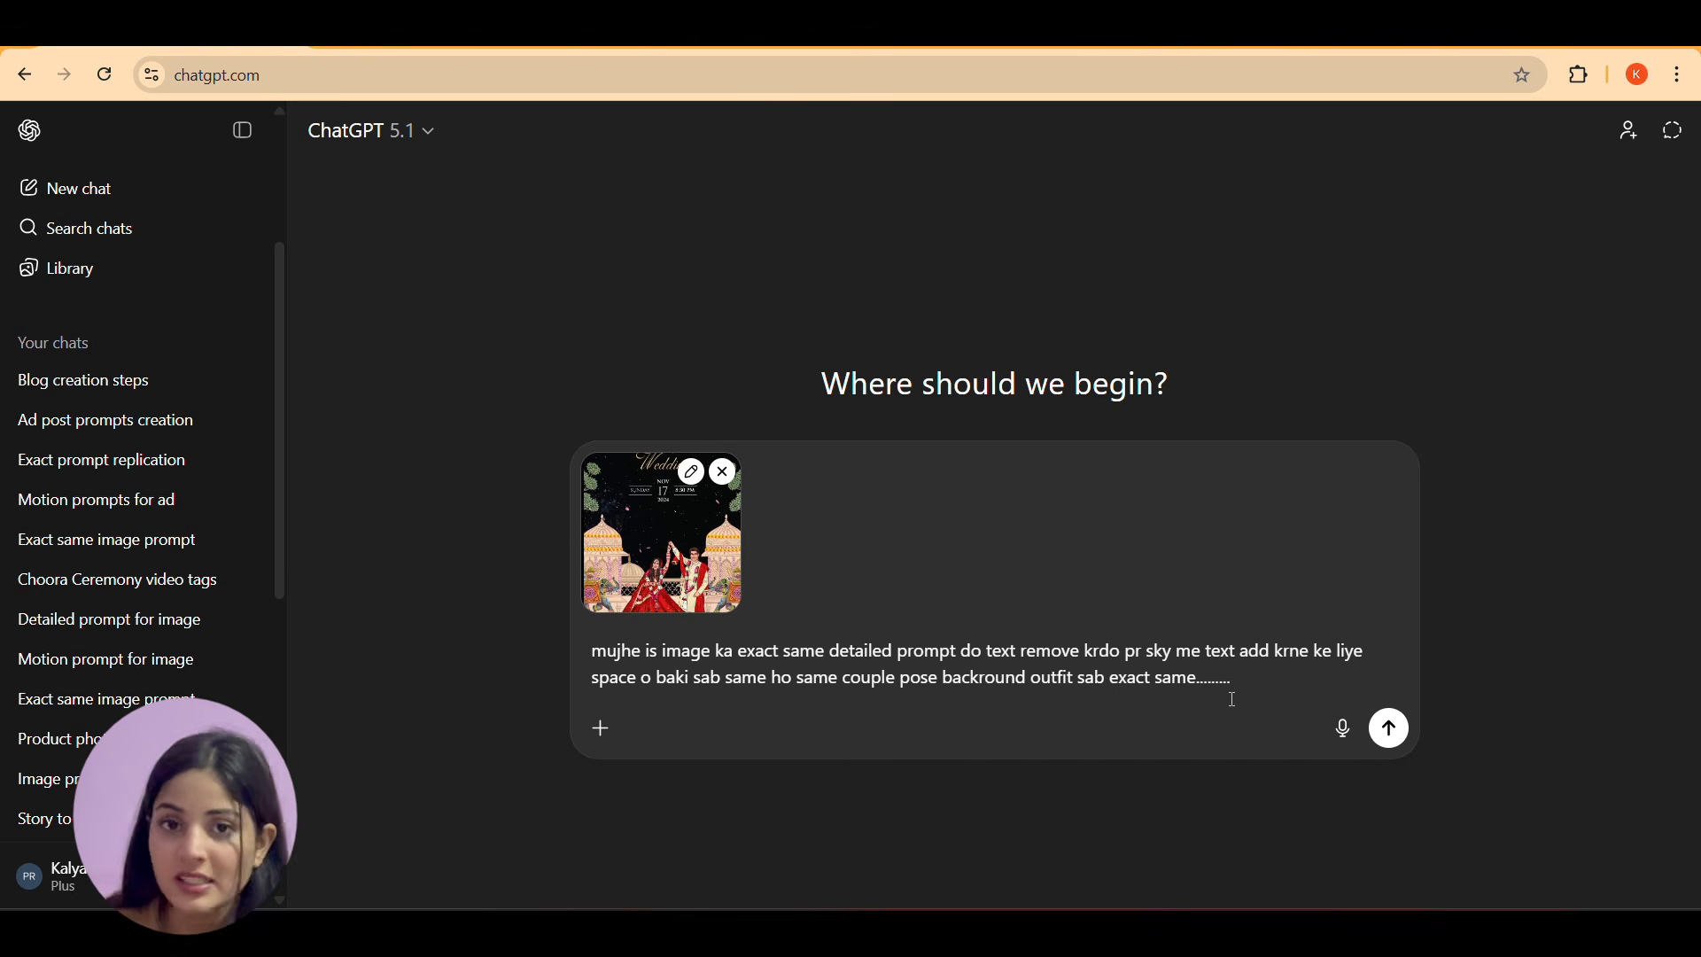
left_click(1391, 732)
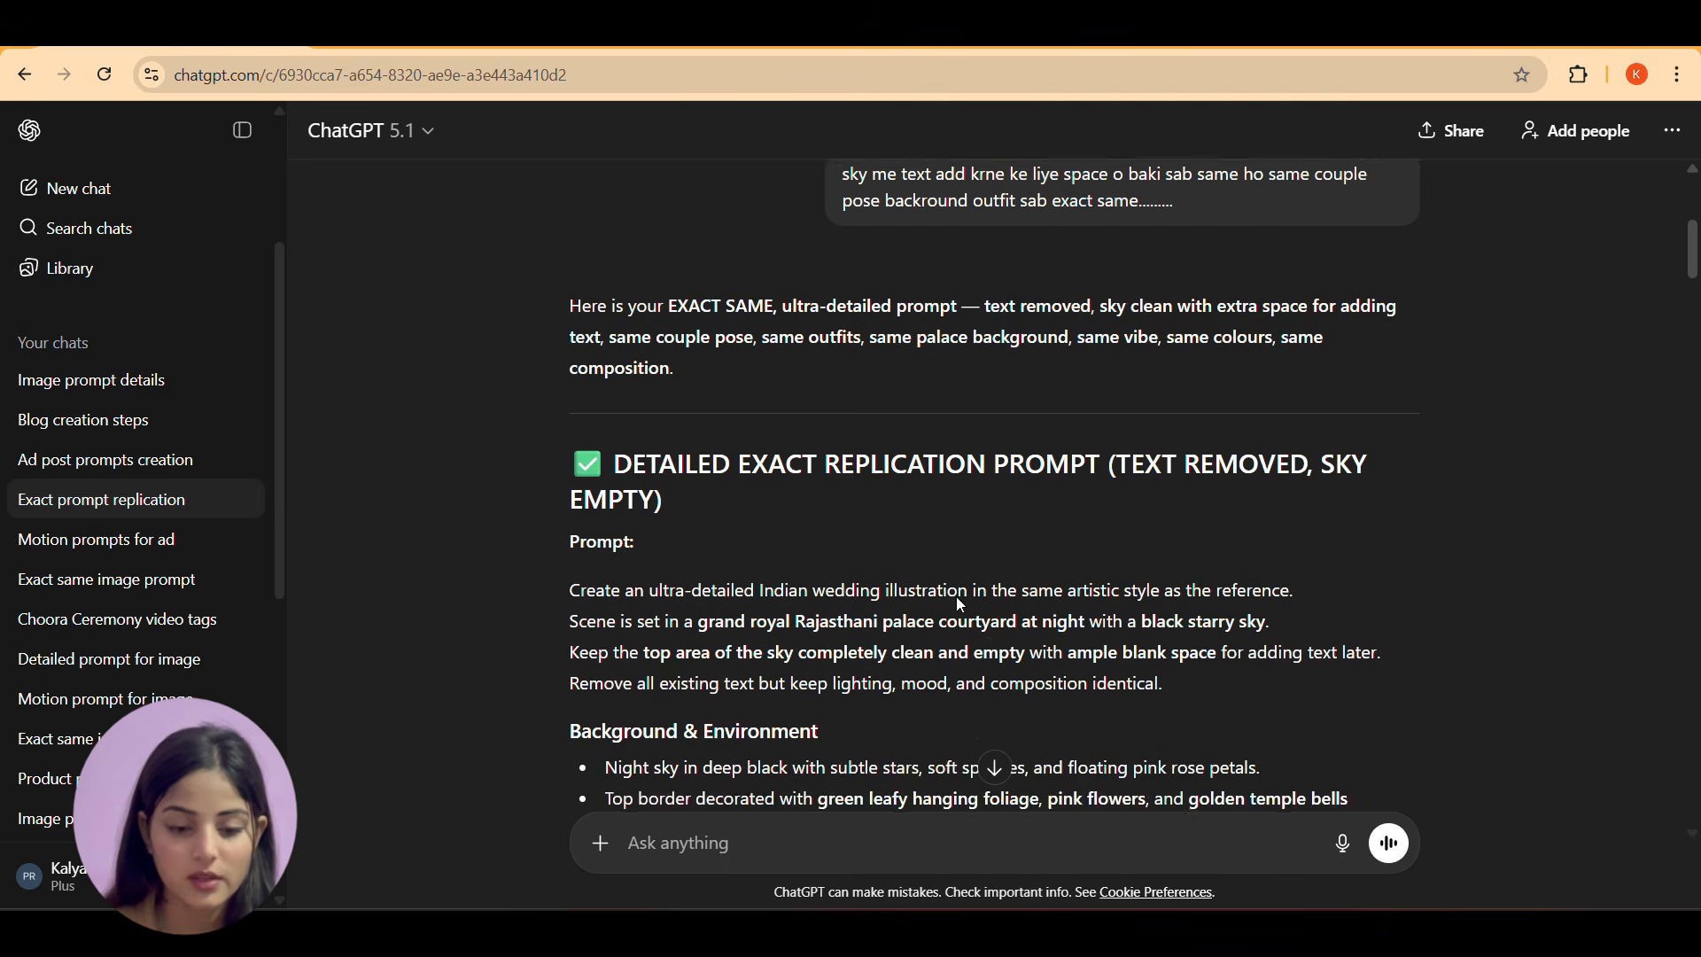
Review the generated replication prompt and select its text down to the 1080×1920 vertical (9:16) aspect ratio line.
scroll(957, 601, "down", 2)
scroll(963, 605, "down", 10)
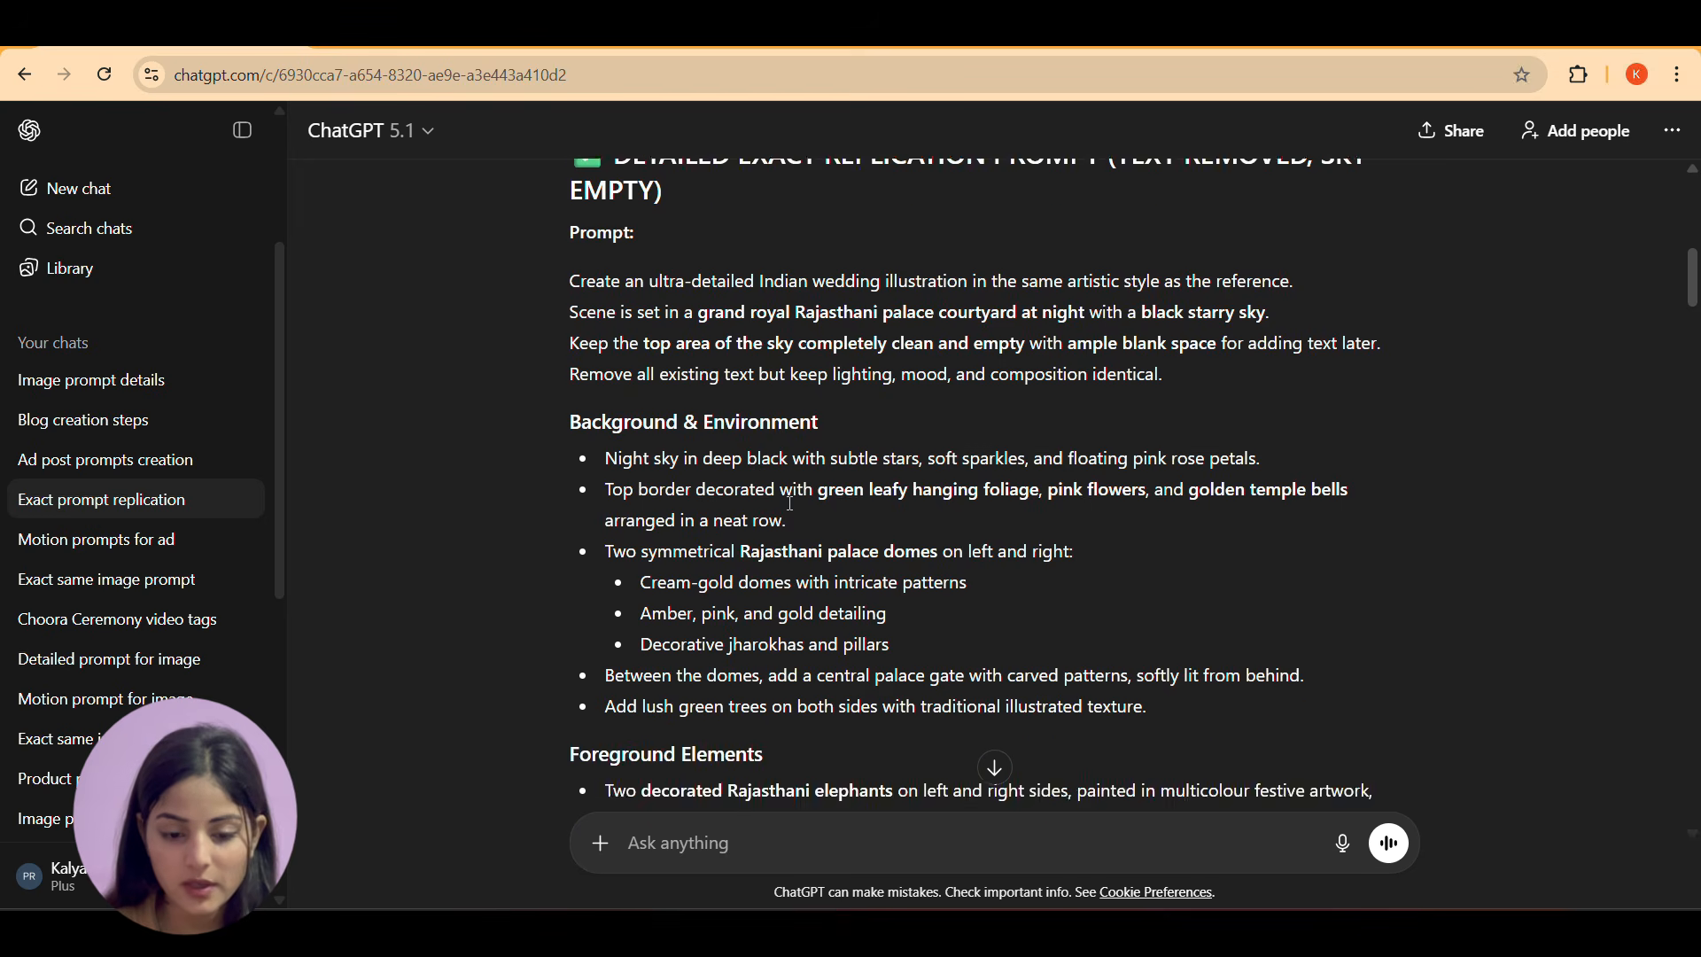
scroll(791, 504, "up", 10)
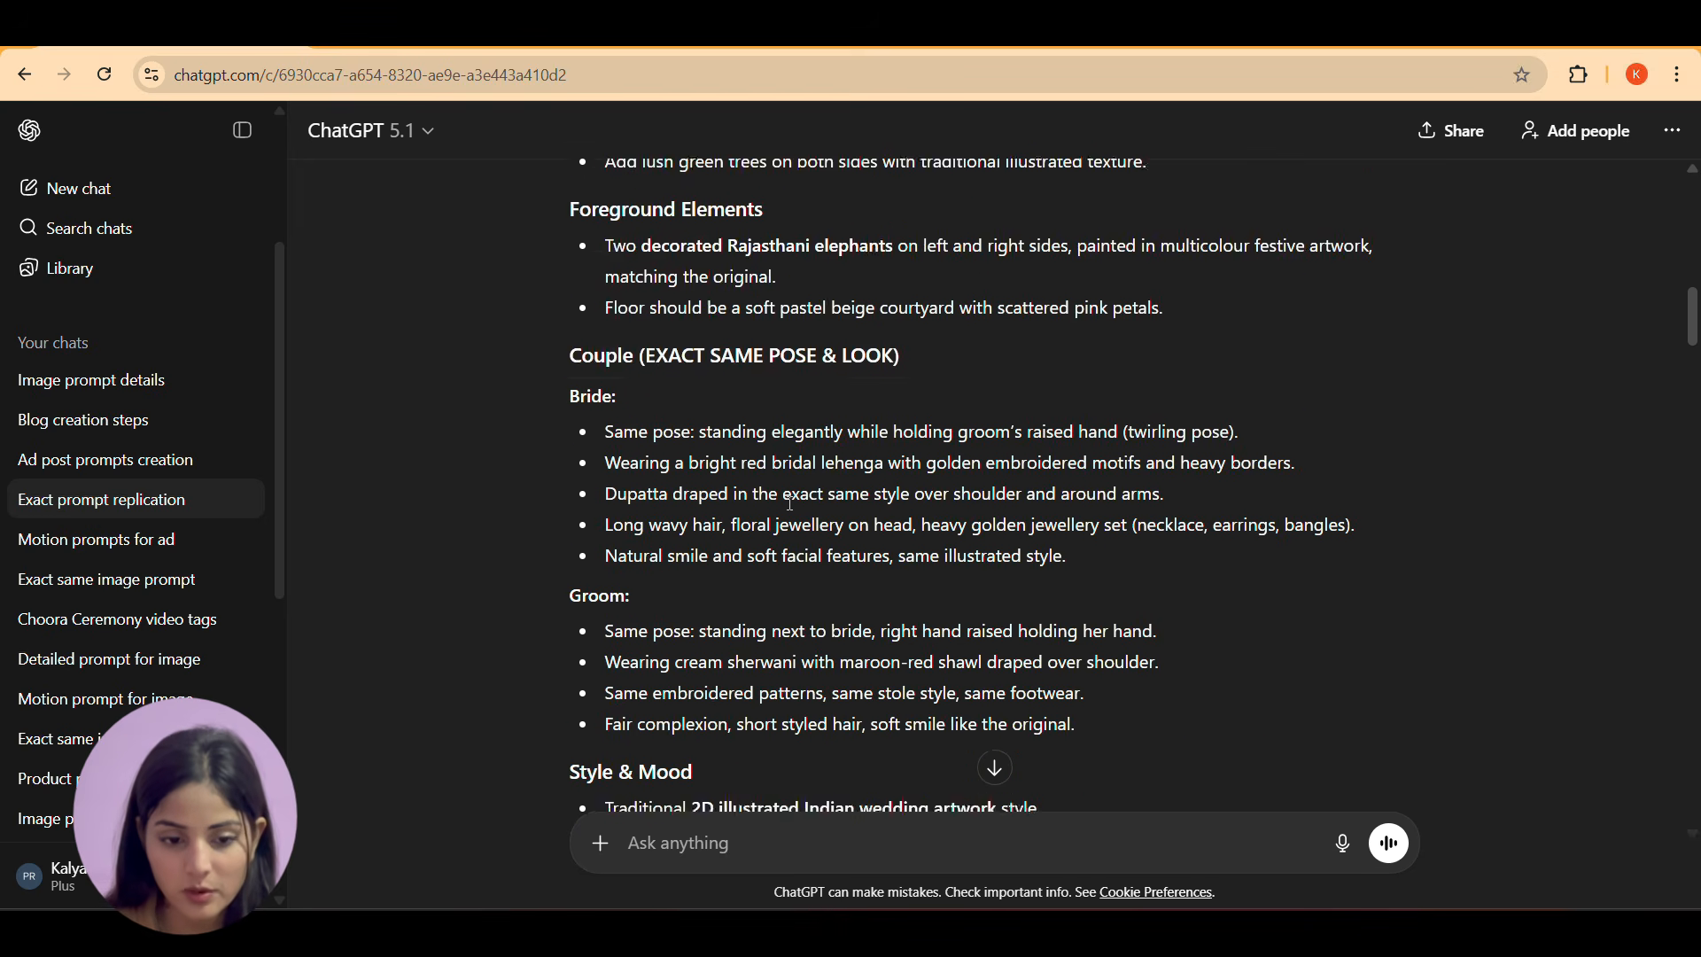
left_click_drag(564, 364, 855, 806)
scroll(923, 620, "down", 3)
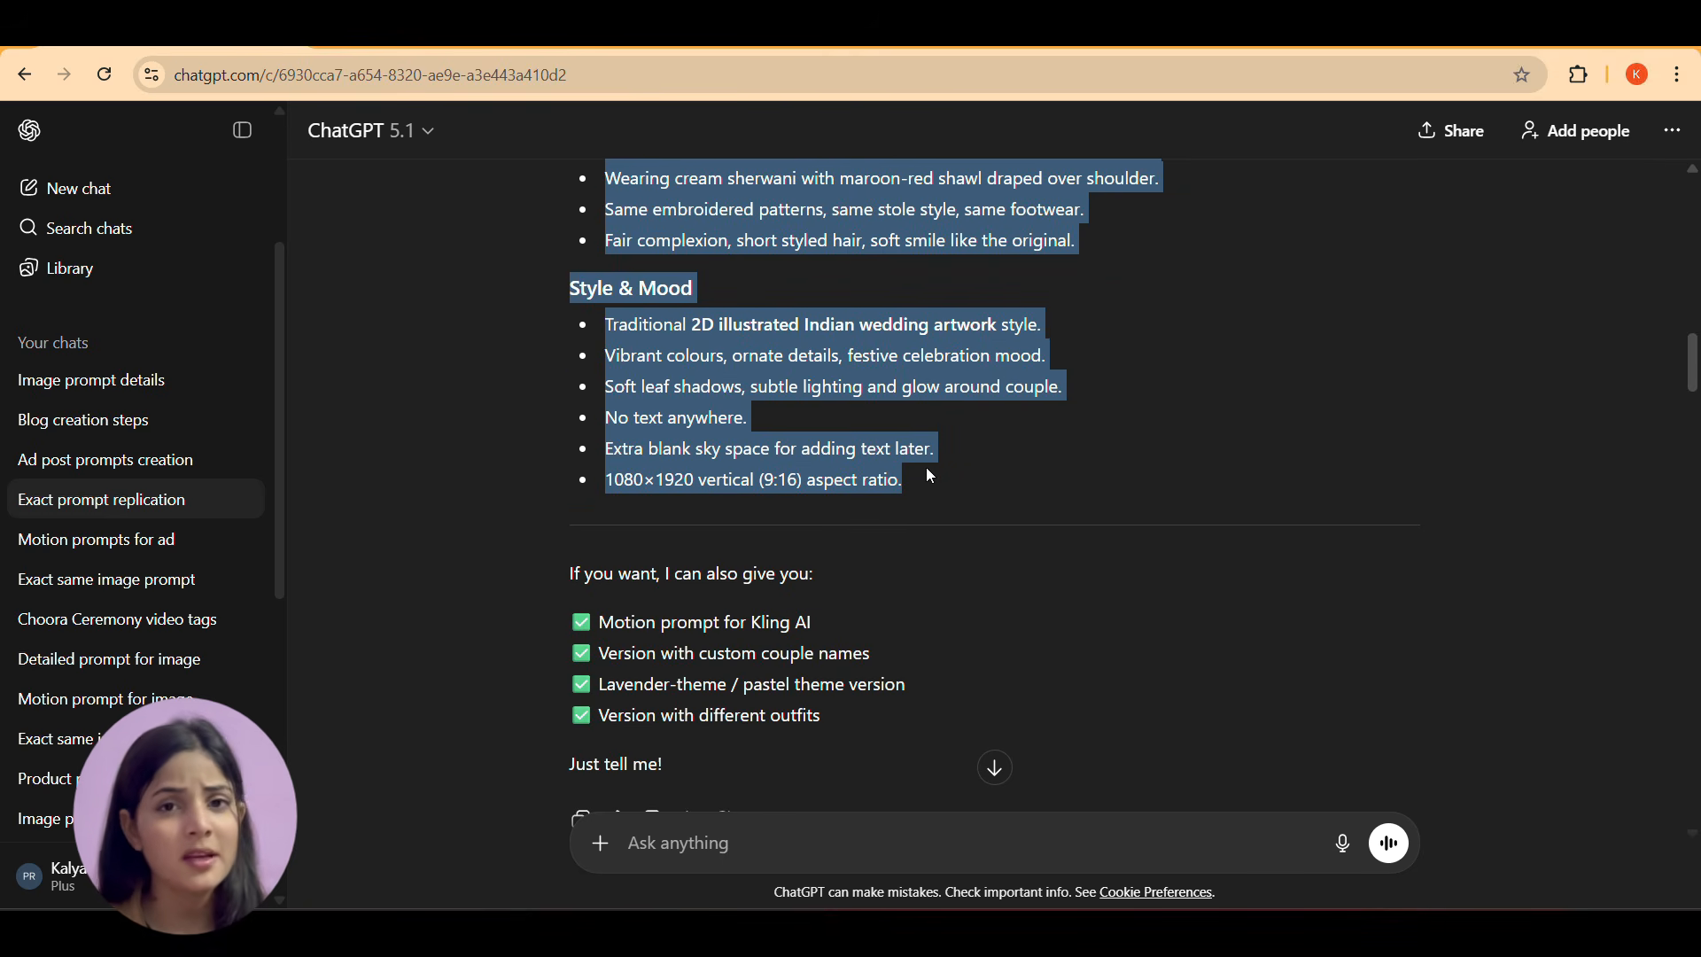
scroll(930, 476, "up", 3)
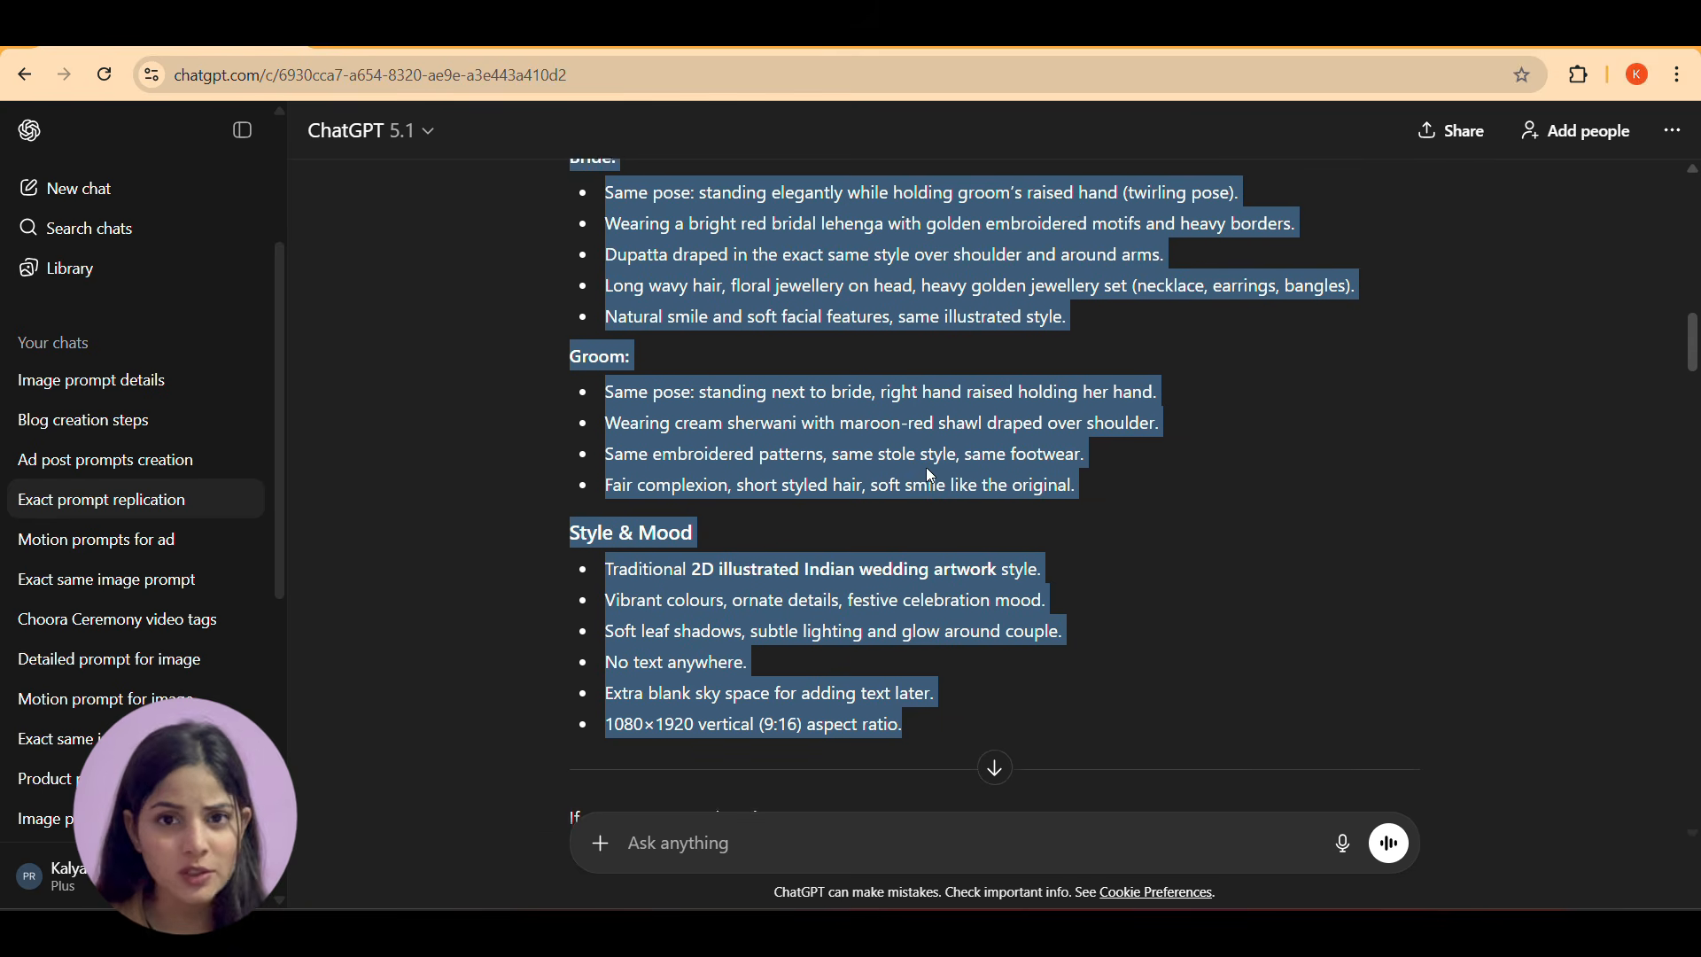
scroll(927, 466, "up", 1)
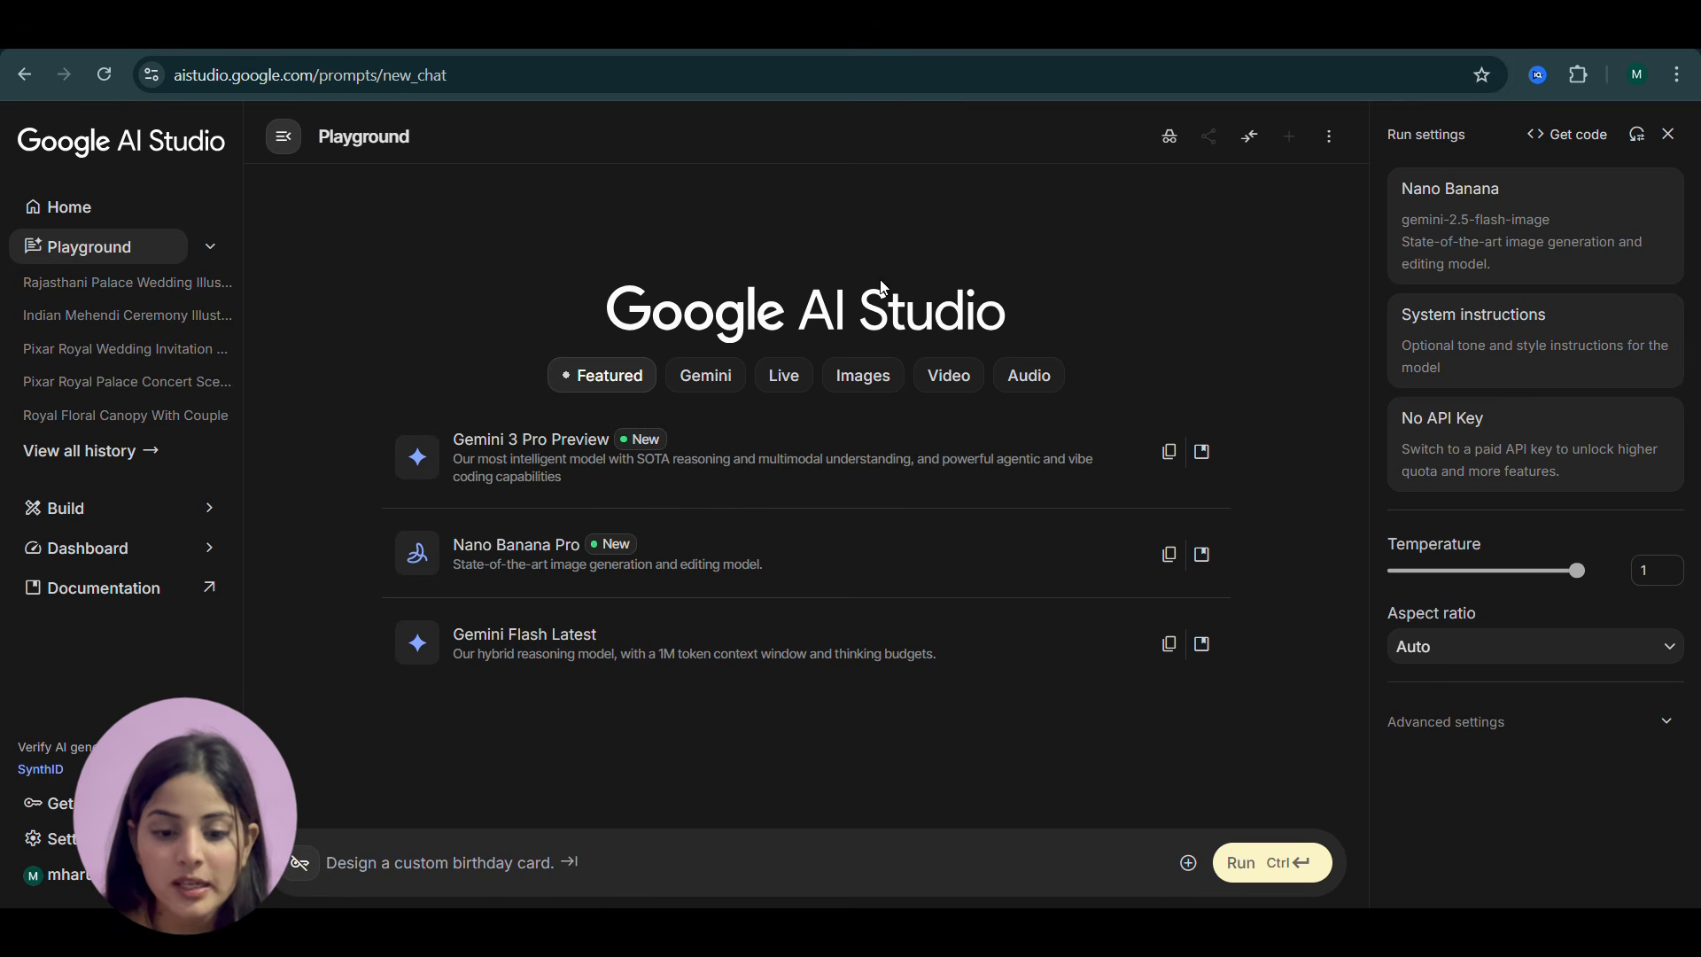
In Google AI Studio, paste the Indian wedding illustration prompt for Nano Banana, set the aspect ratio to 9:16 and run it.
left_click(864, 383)
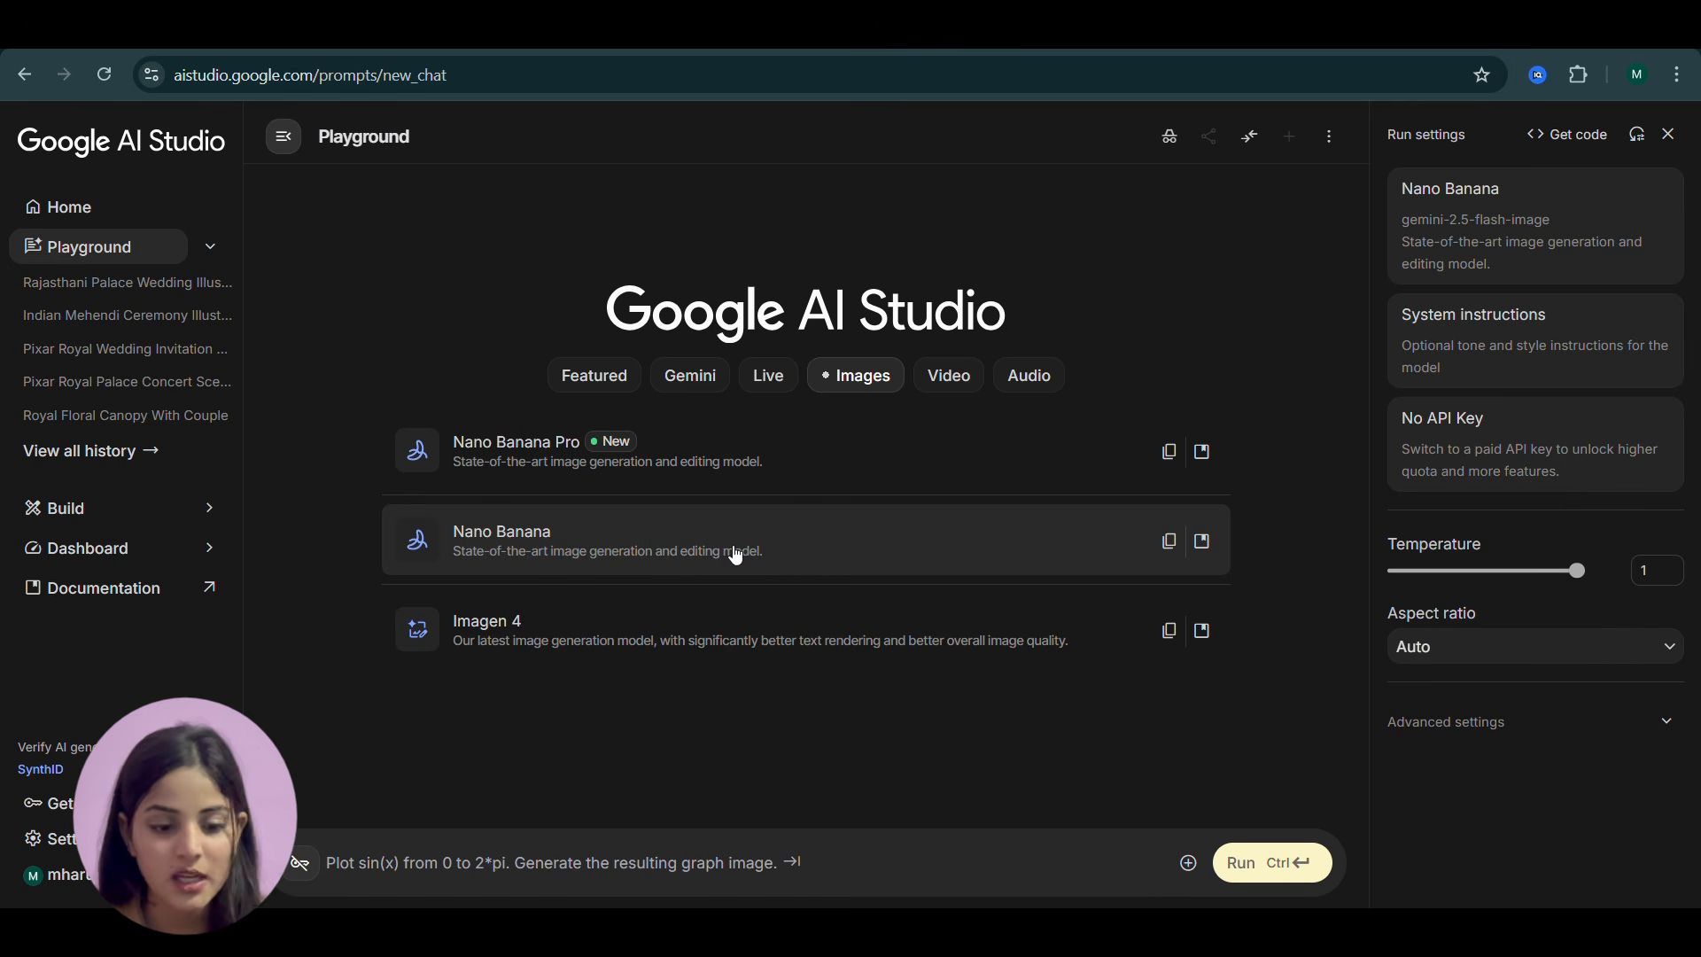
left_click(410, 868)
key("ctrl+v")
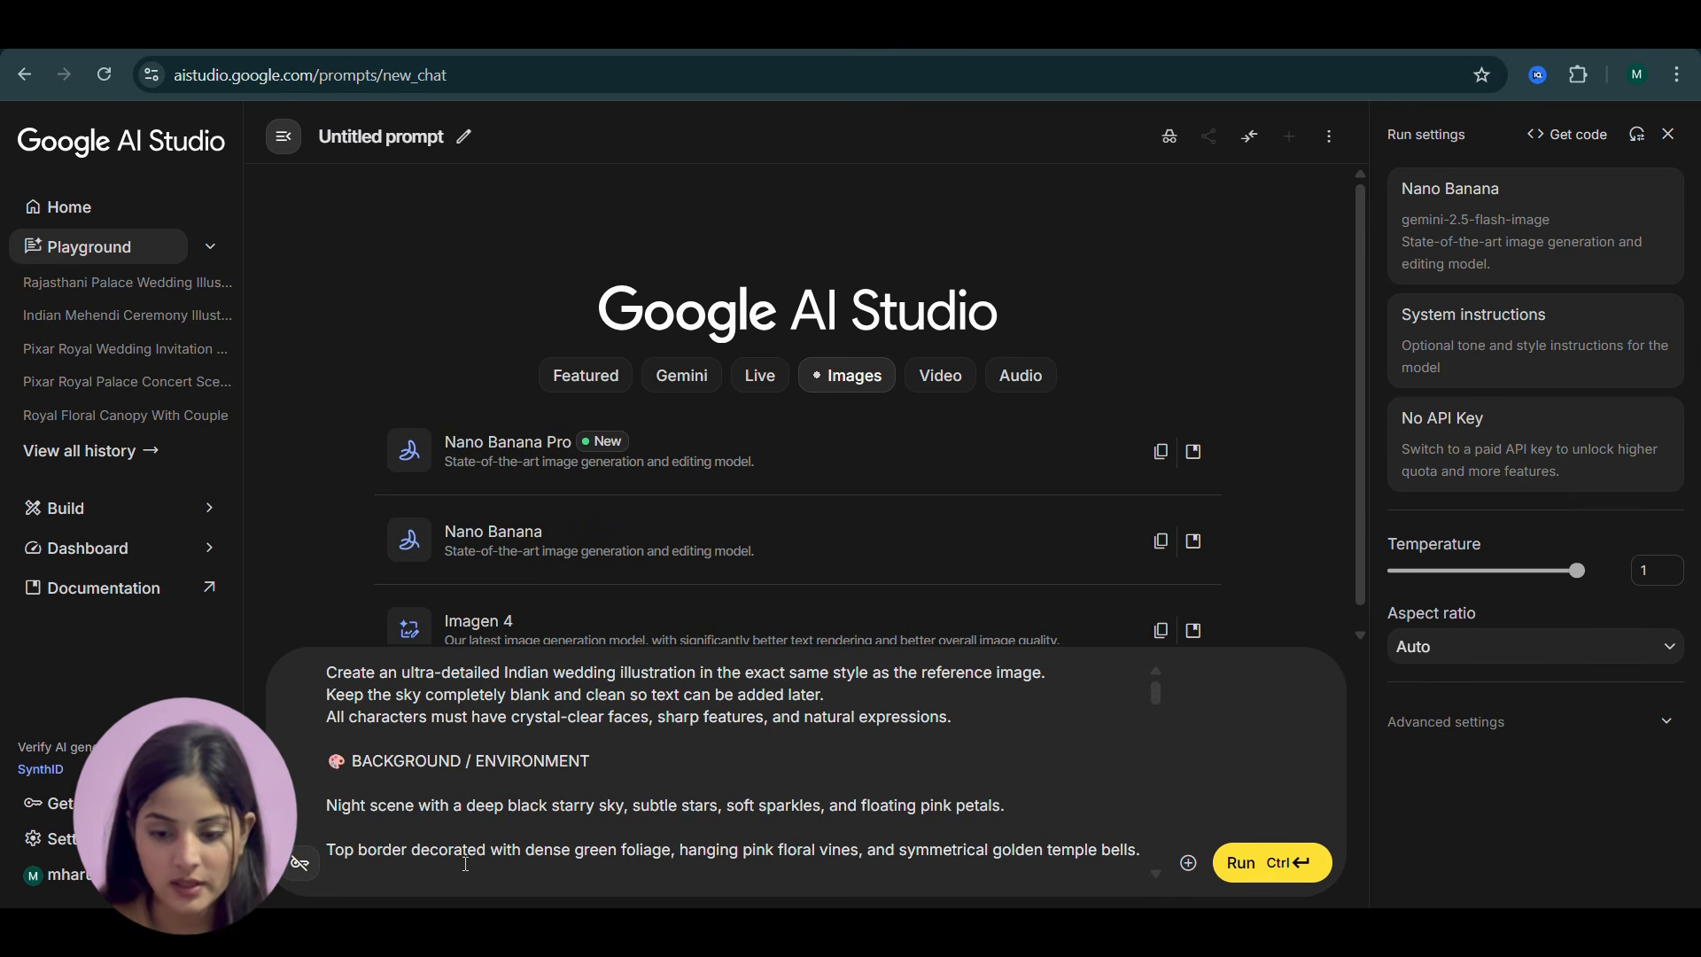
left_click(1496, 656)
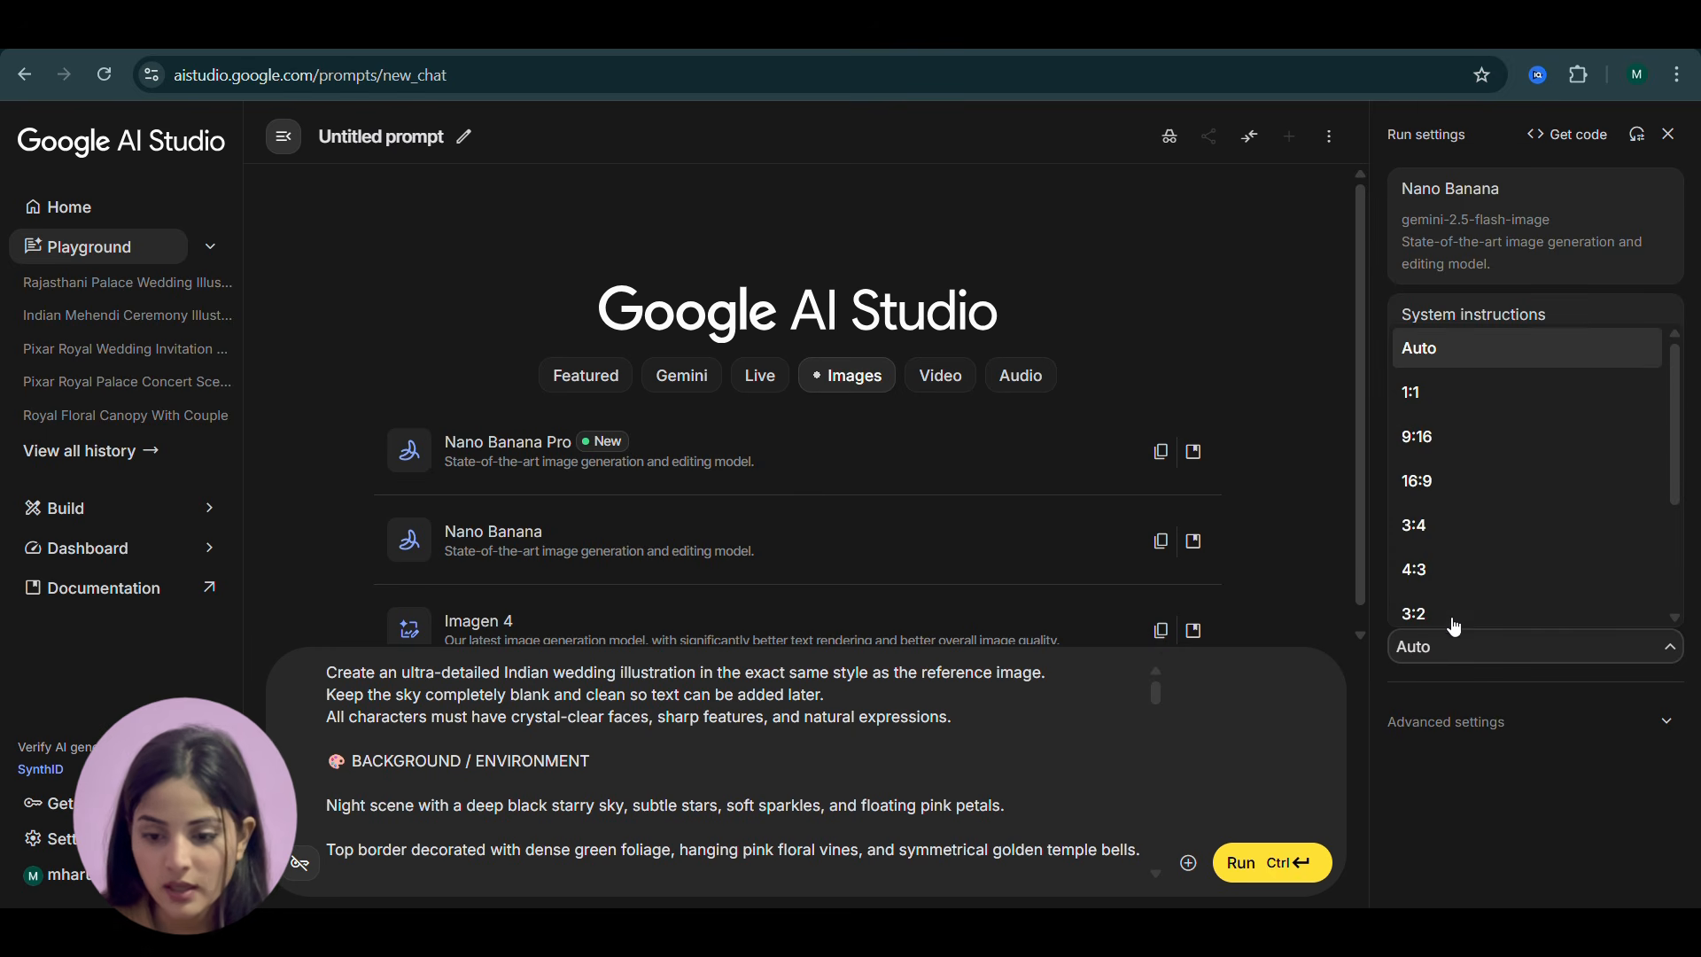
left_click(1448, 450)
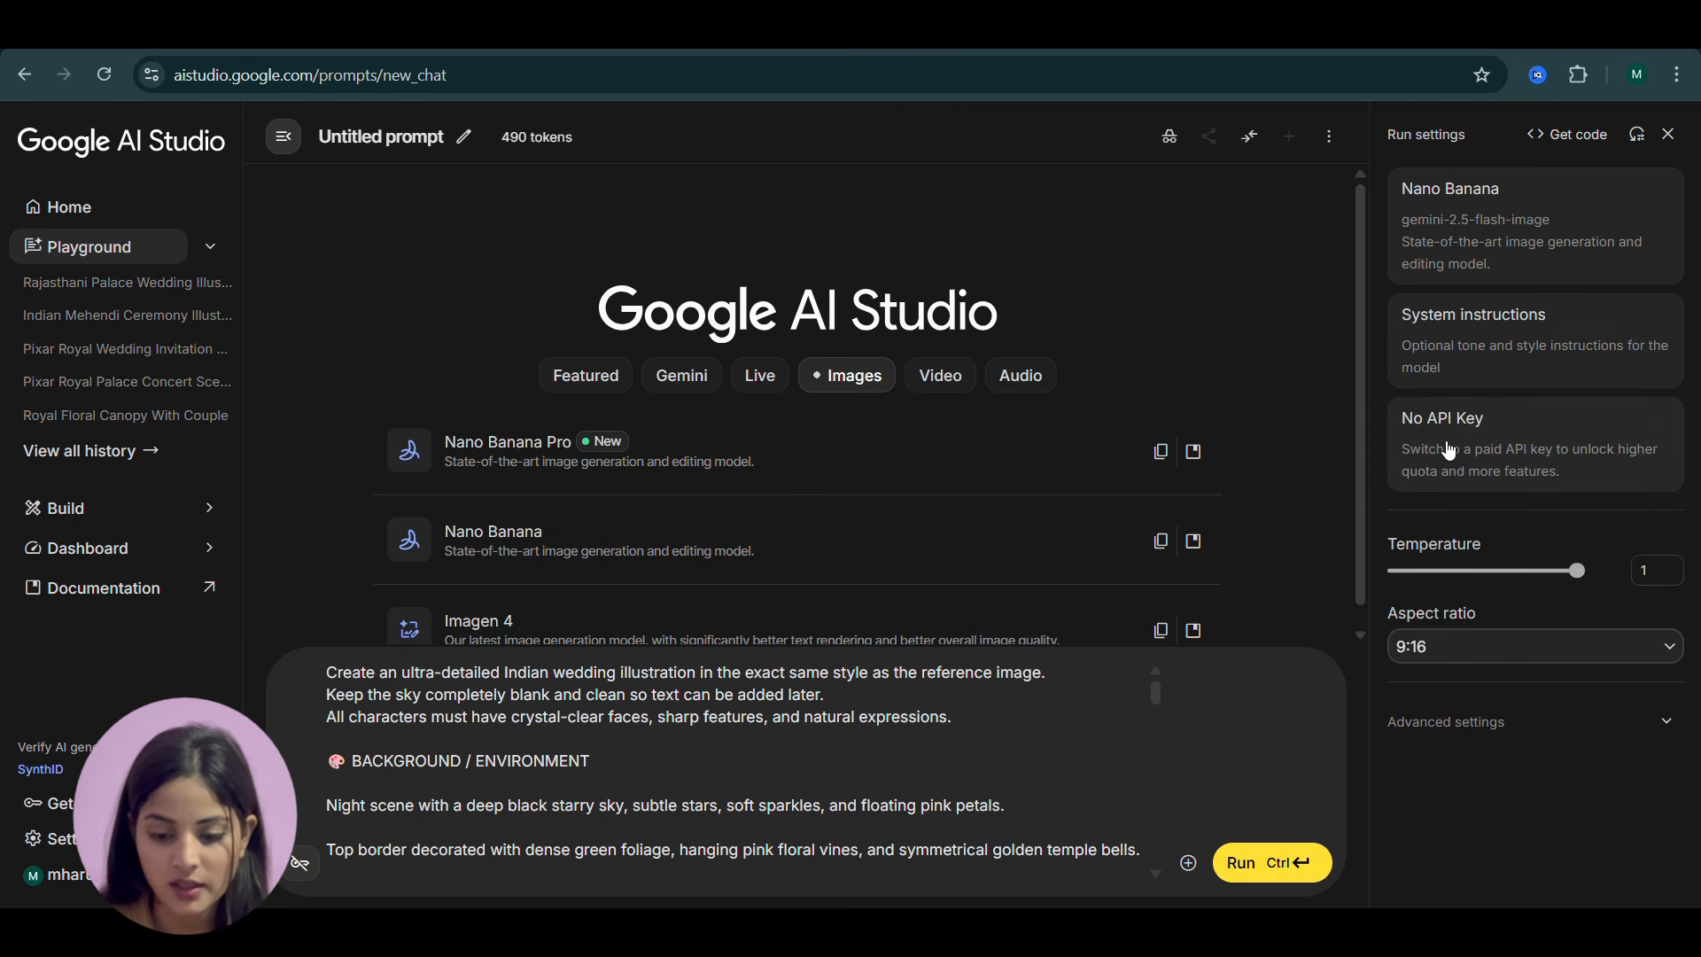
left_click(1255, 877)
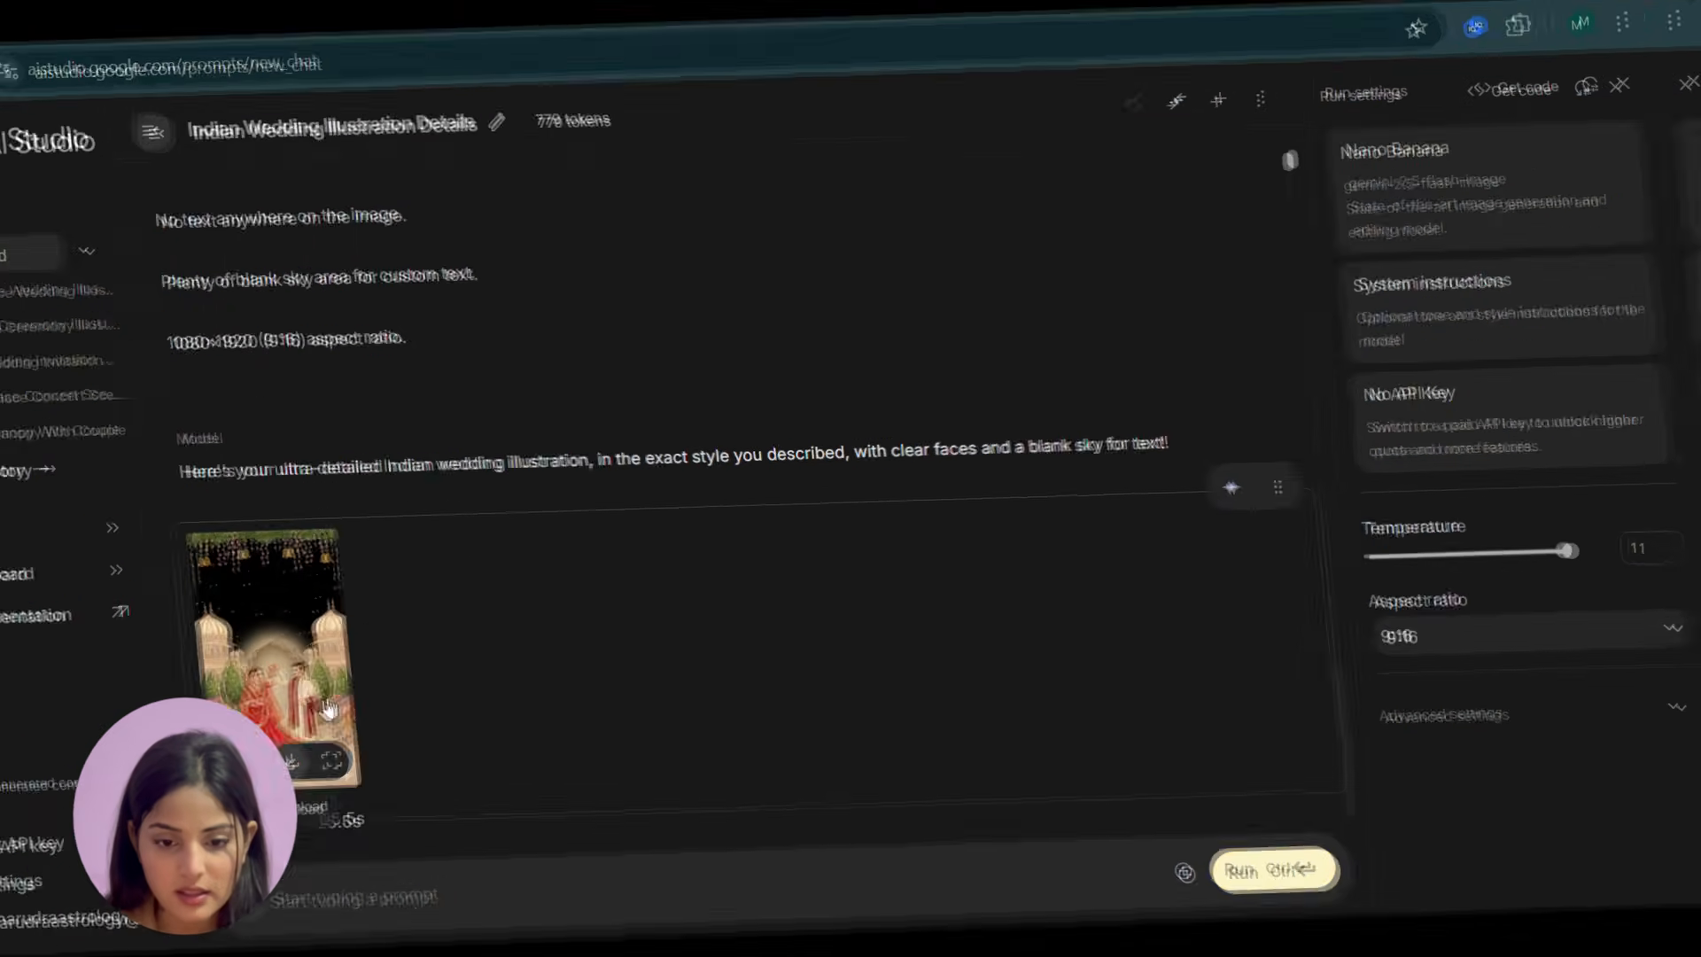
Open the generated wedding illustration at full size and inspect the couple and palace details up close.
left_click(327, 700)
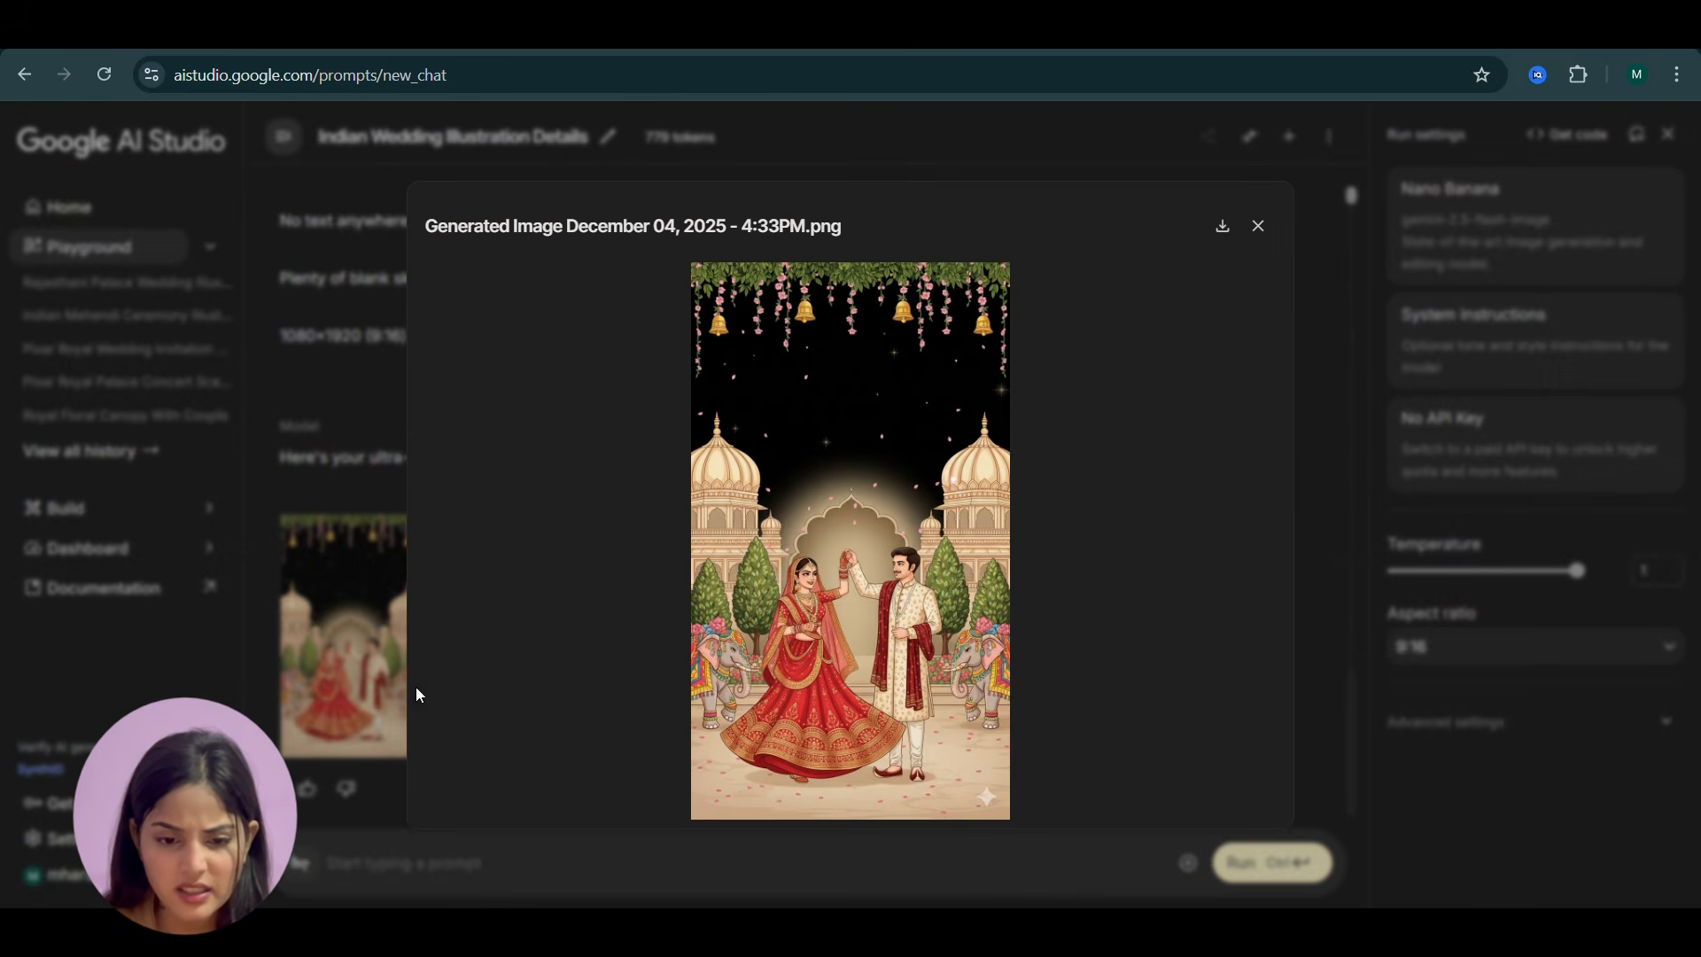
left_click(845, 606)
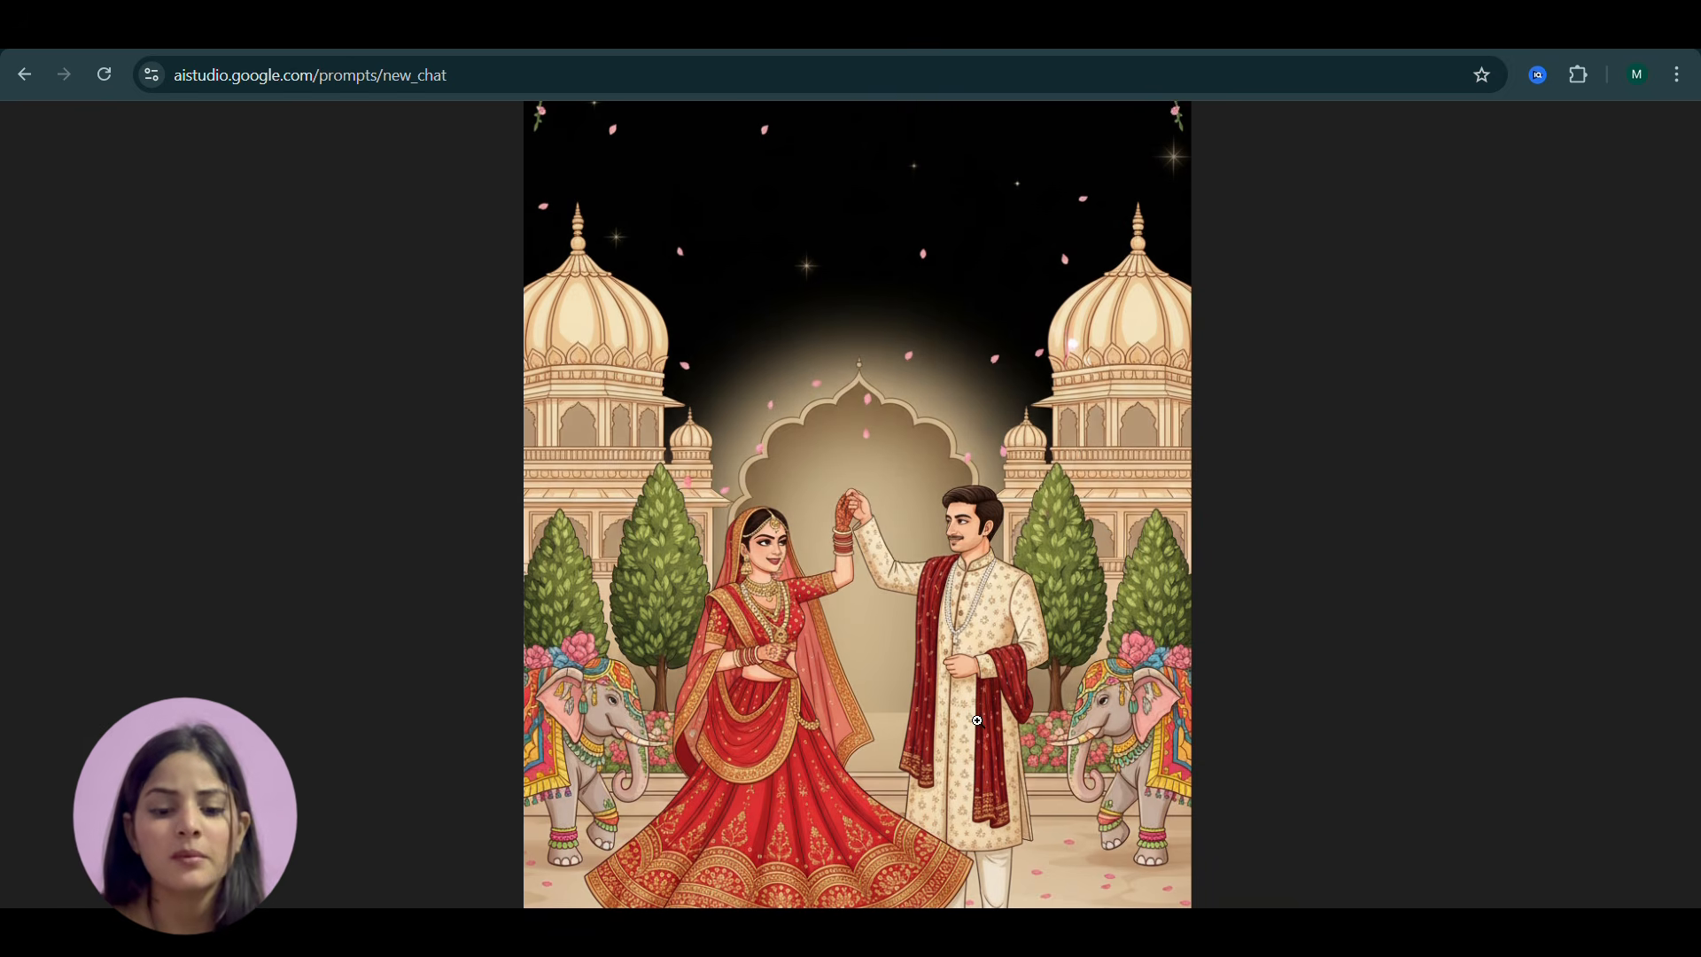
left_click(924, 547)
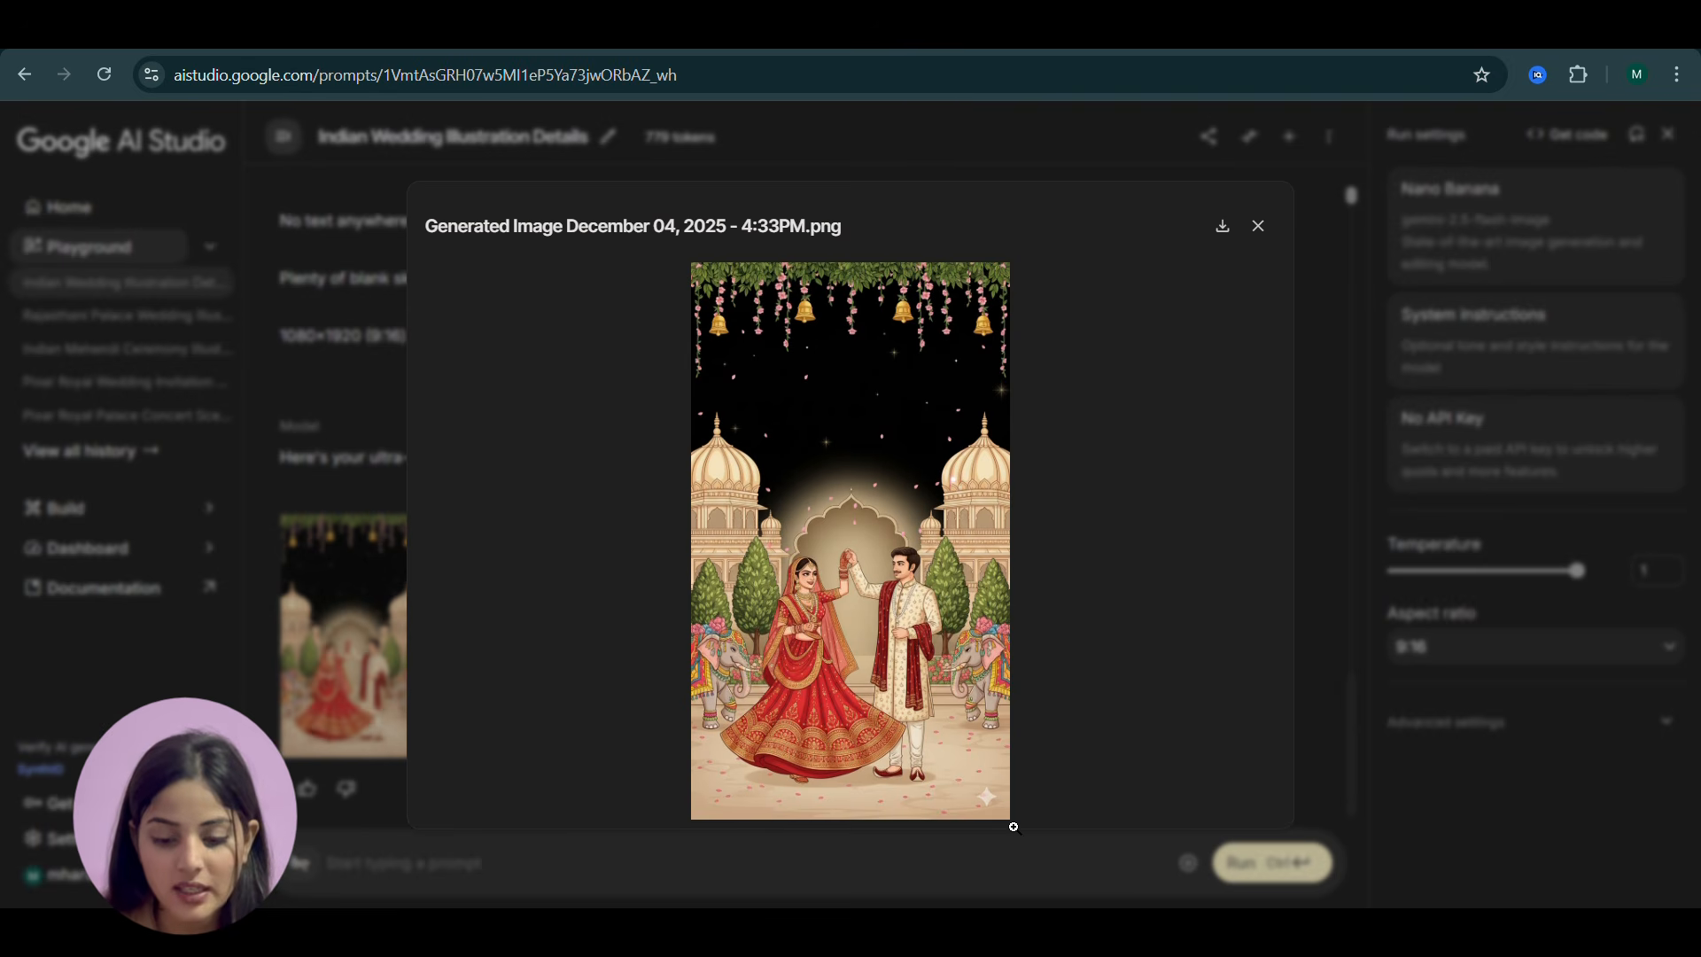
Switch to Gemini, enable image creation with the Thinking model, paste the wedding illustration prompt and submit it.
mouse_move(1123, 930)
left_click(1123, 855)
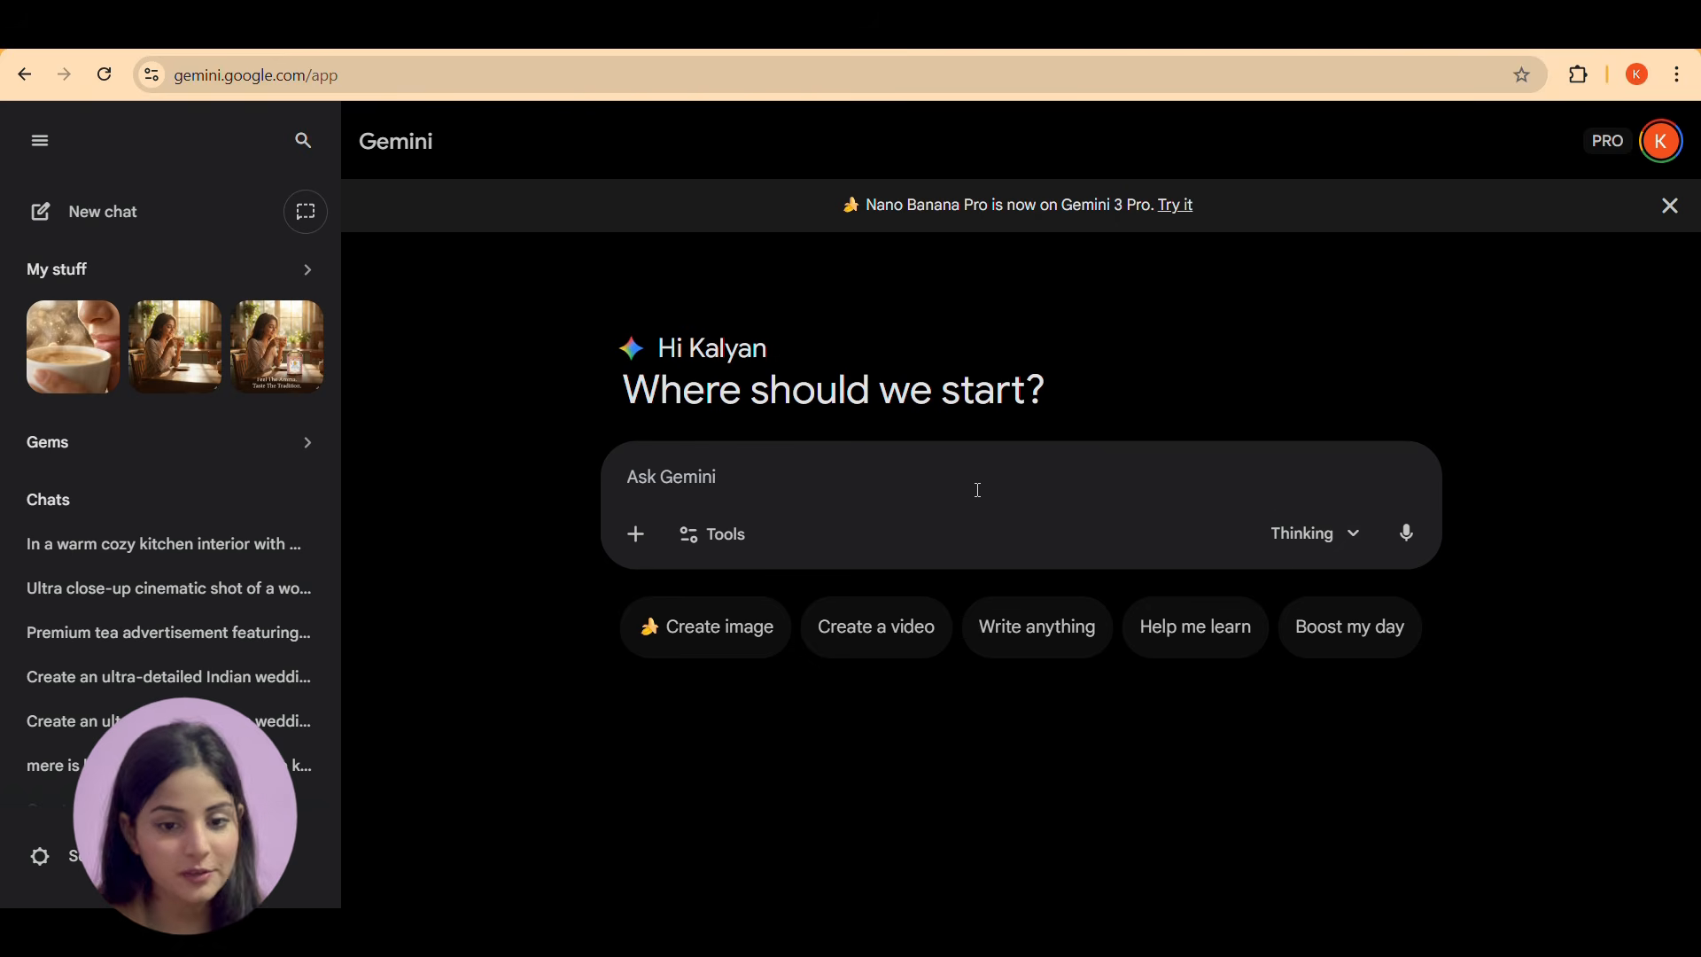
left_click(1286, 551)
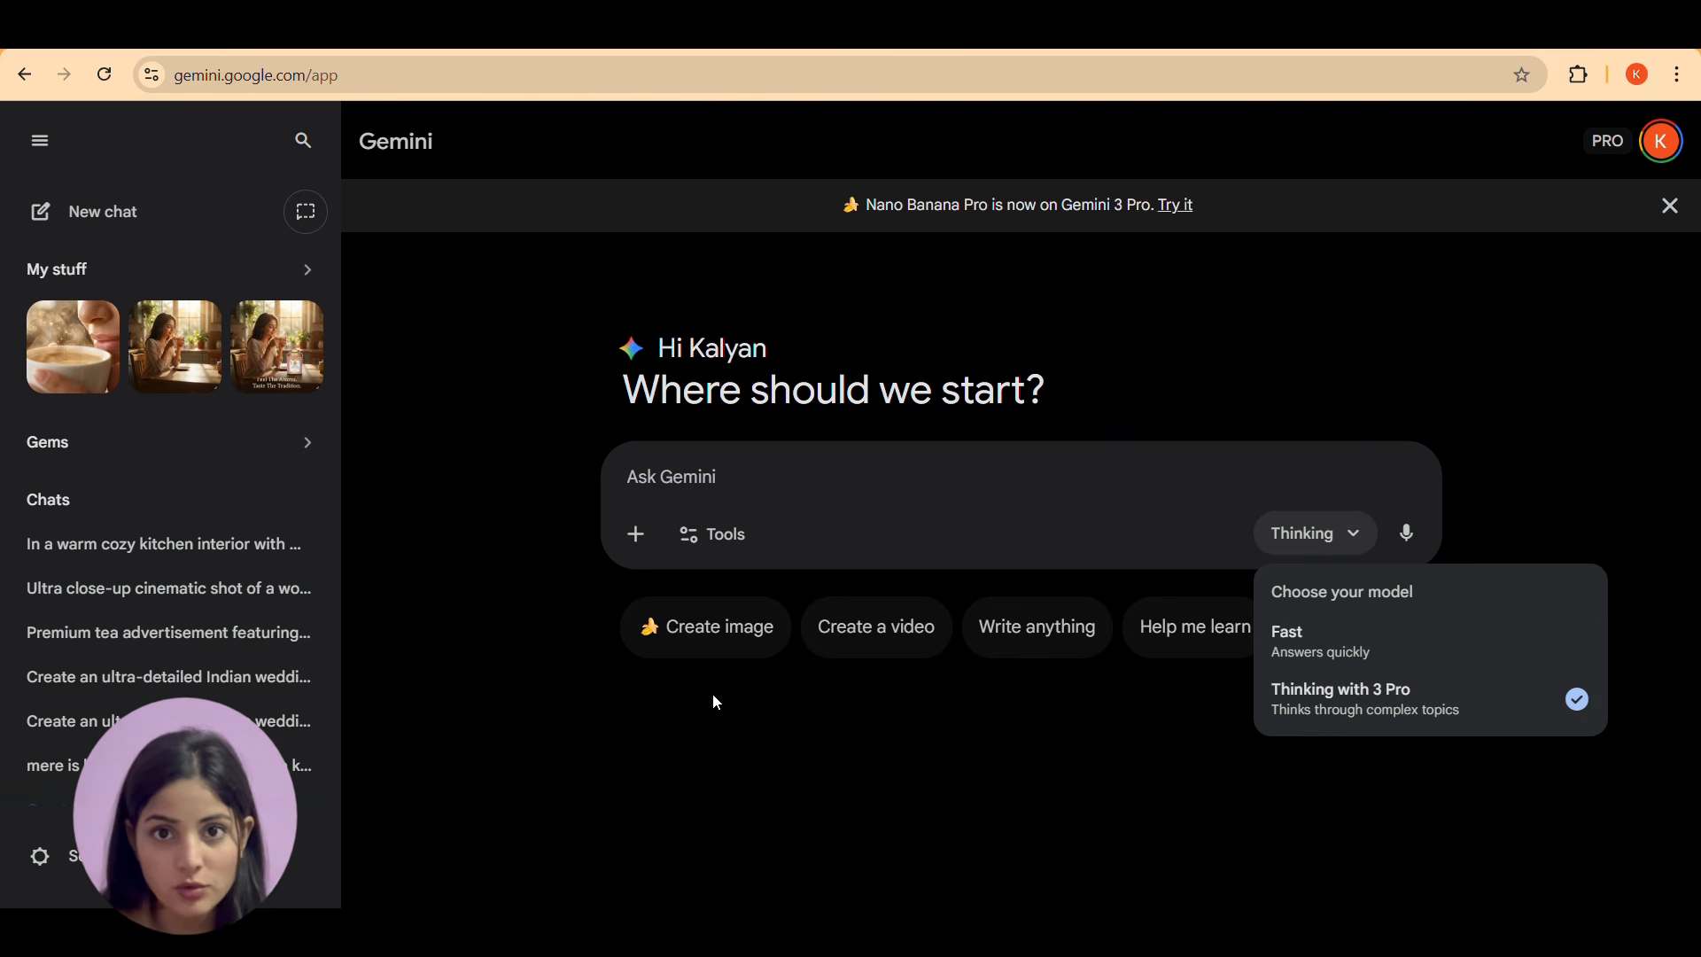
left_click(694, 629)
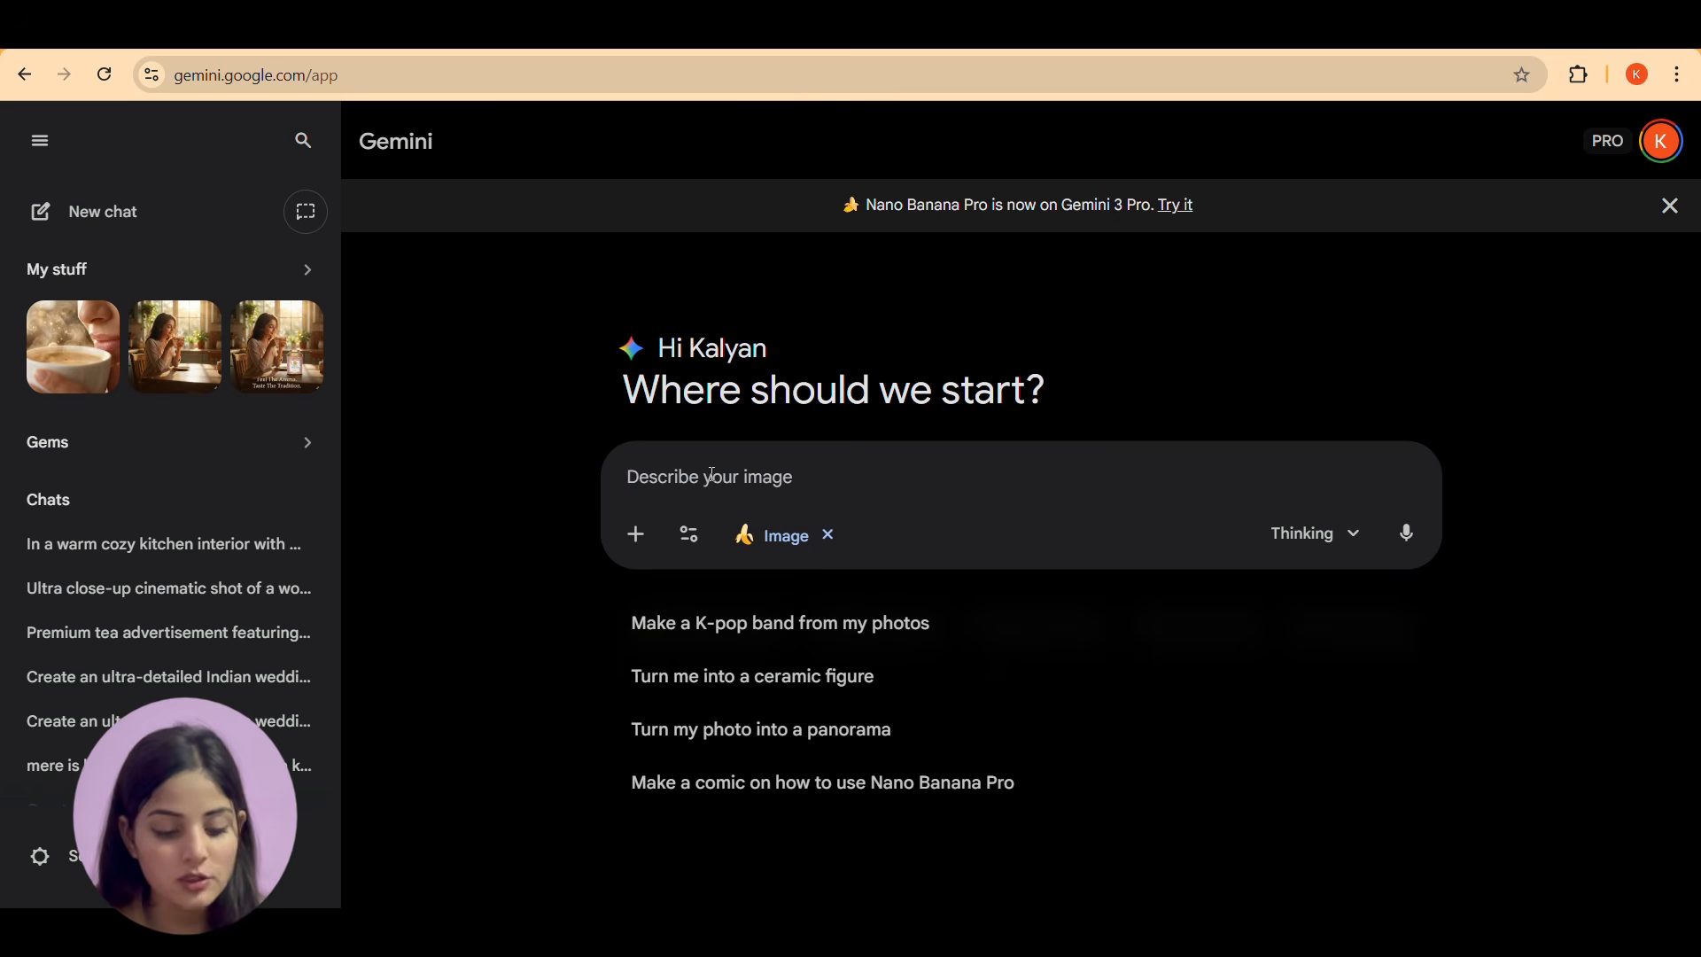
key("ctrl+v")
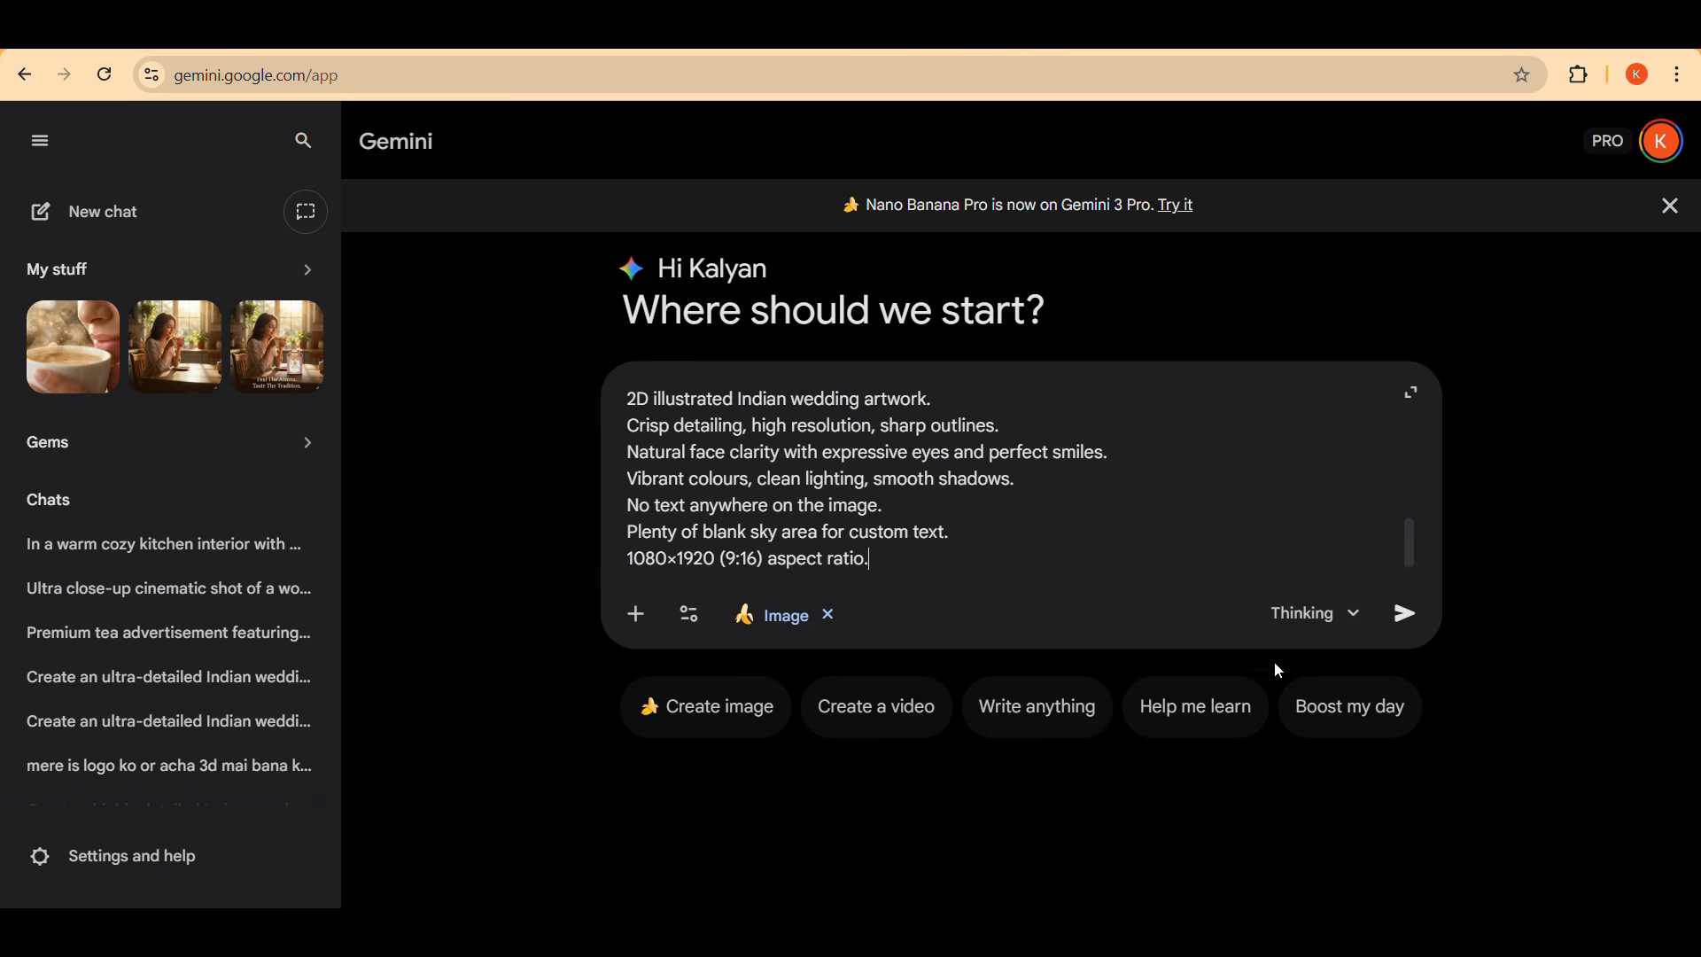
left_click(1400, 613)
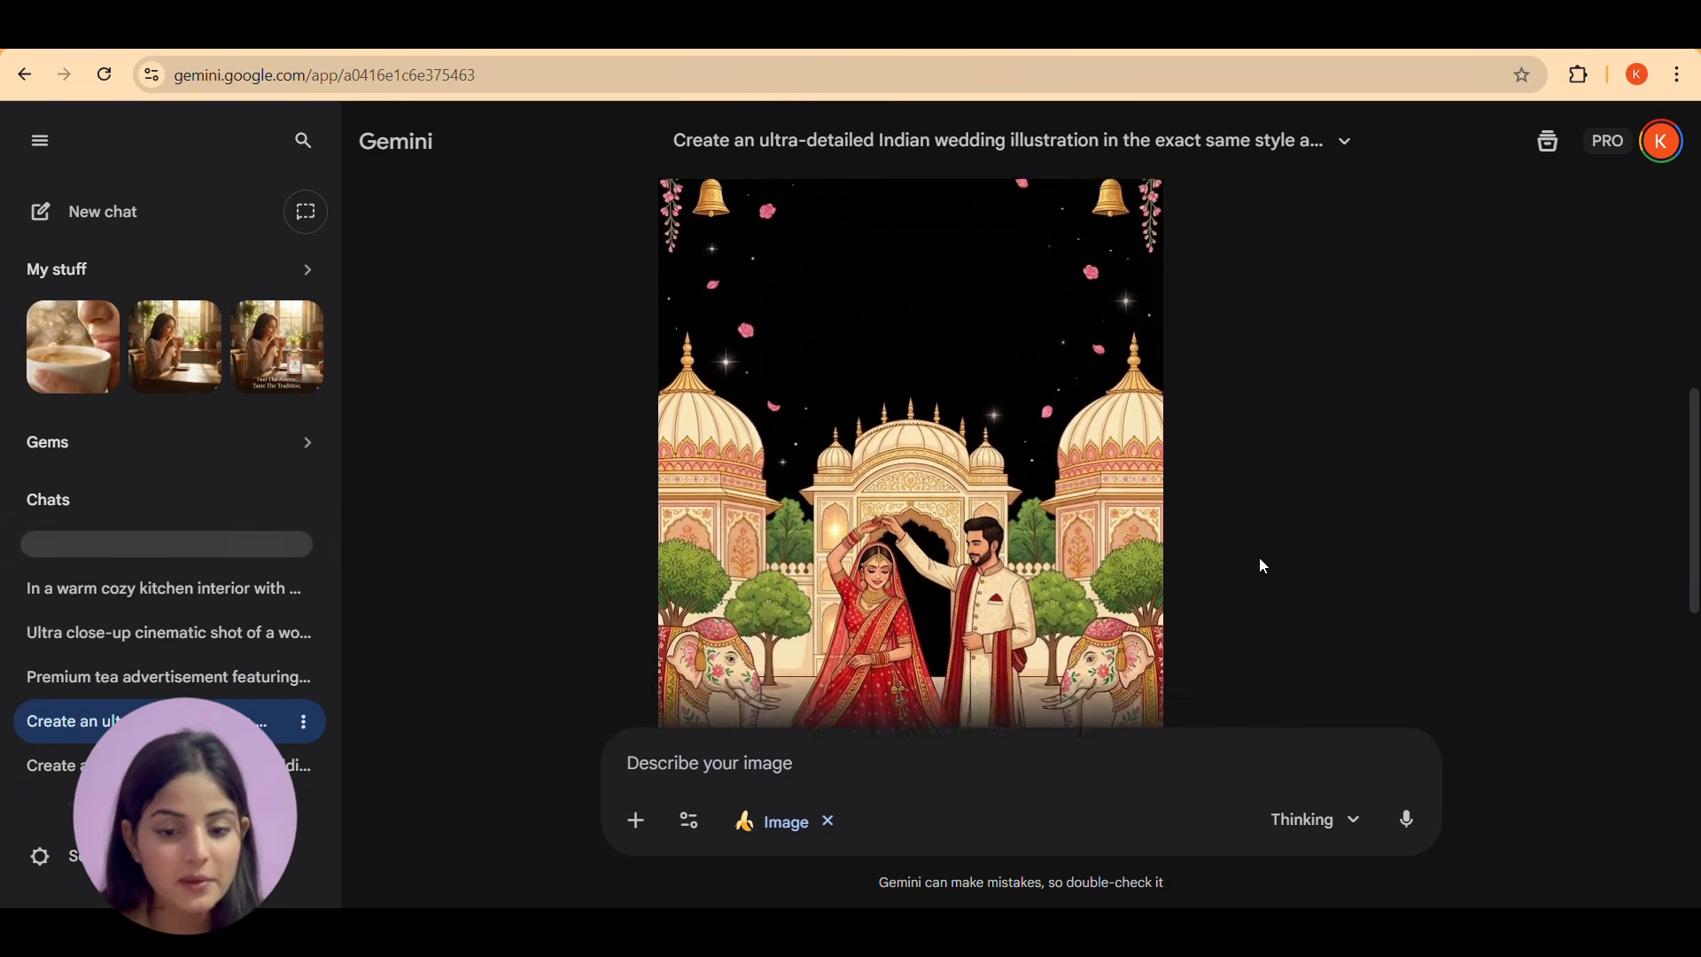
Enlarge the wedding illustration generated by Gemini and examine the faces, outfits and background.
left_click(1067, 430)
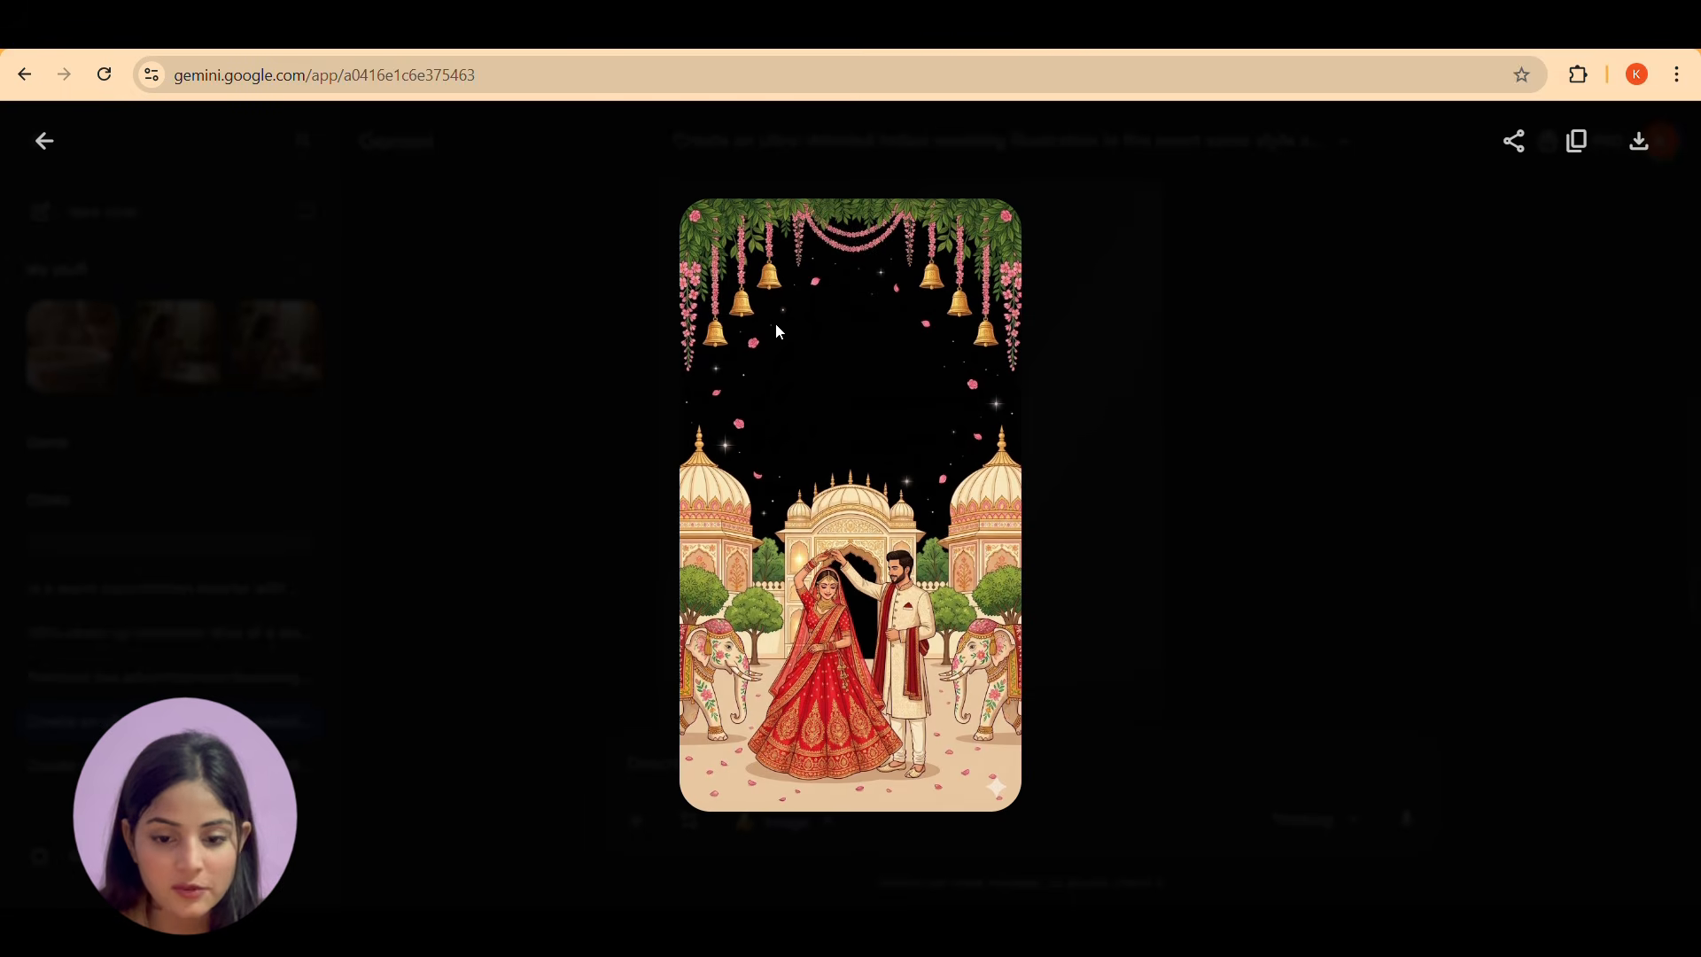
scroll(879, 604, "up", 5)
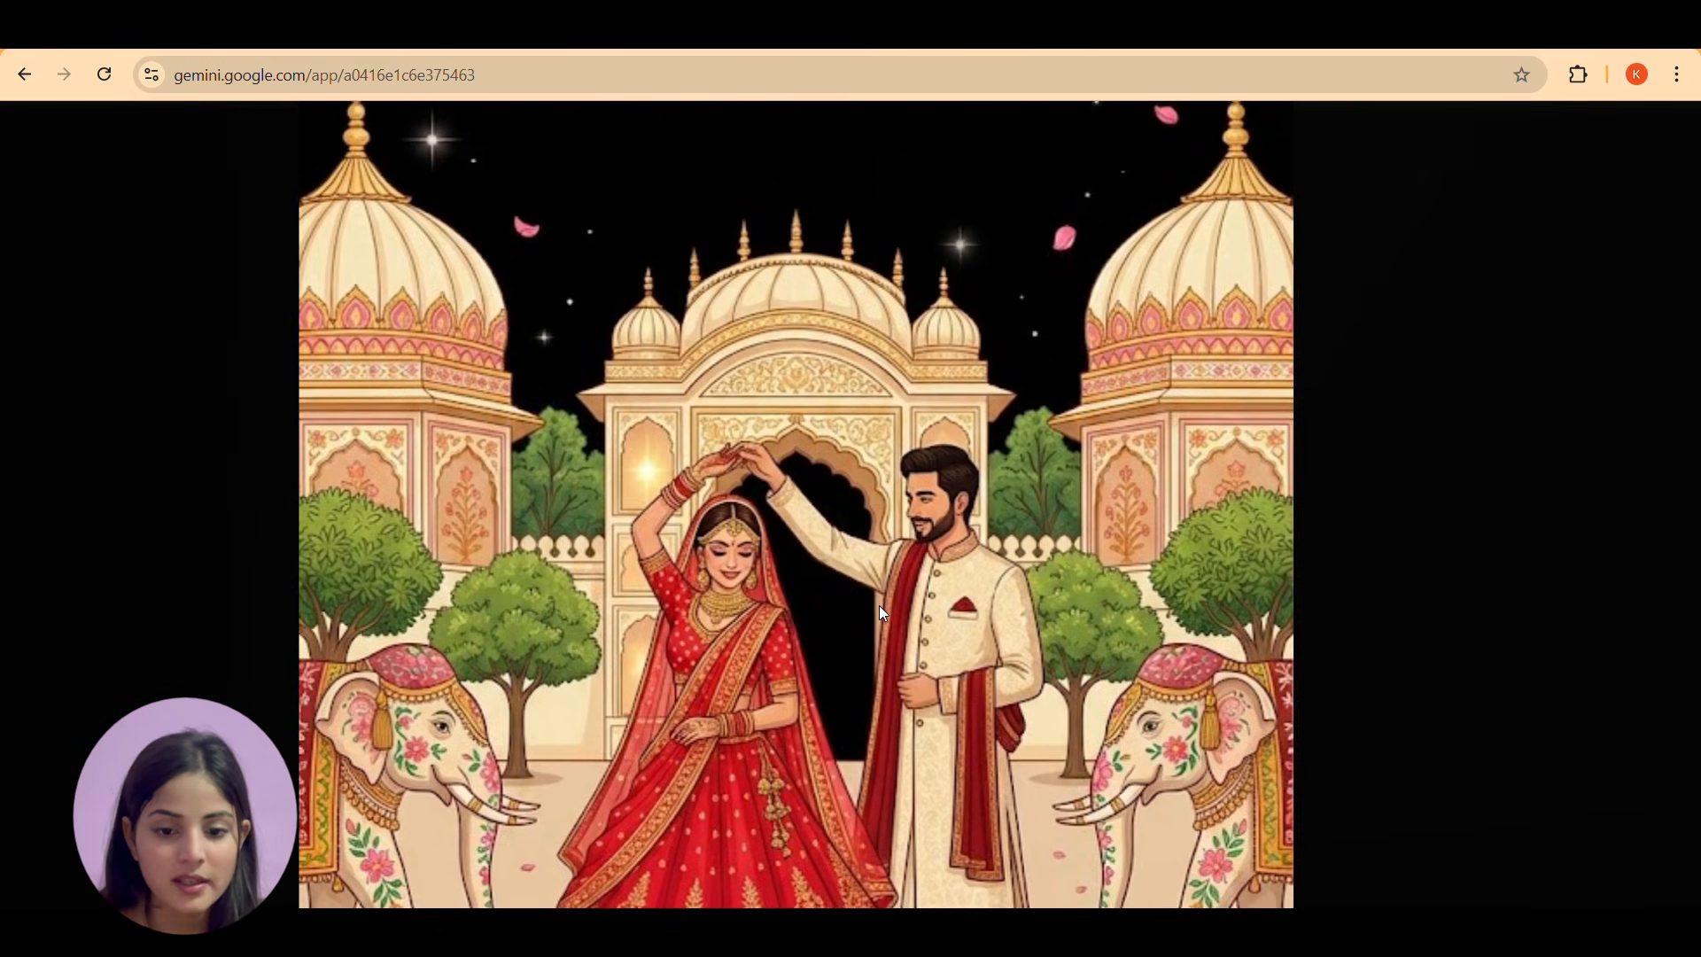
scroll(1049, 597, "down", 5)
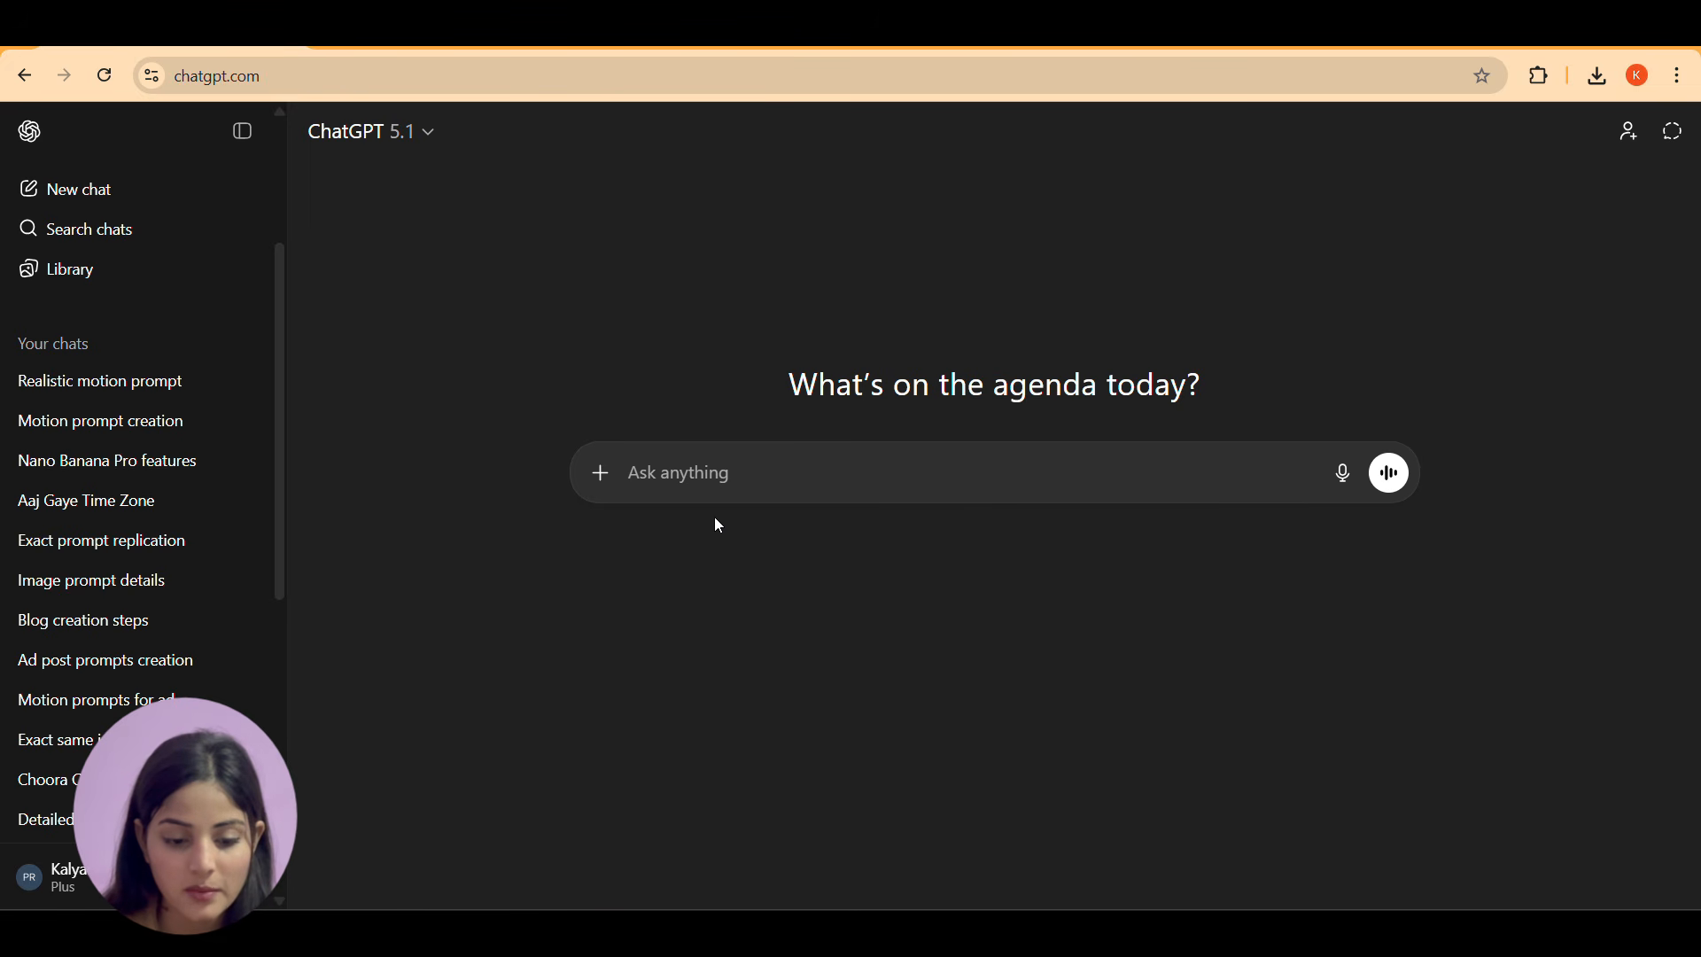
Switch to a new ChatGPT chat and attach Gemini_Generated_Image_xo3a4lxo3a4lxo3a (1) from the Downloads folder.
left_click(600, 485)
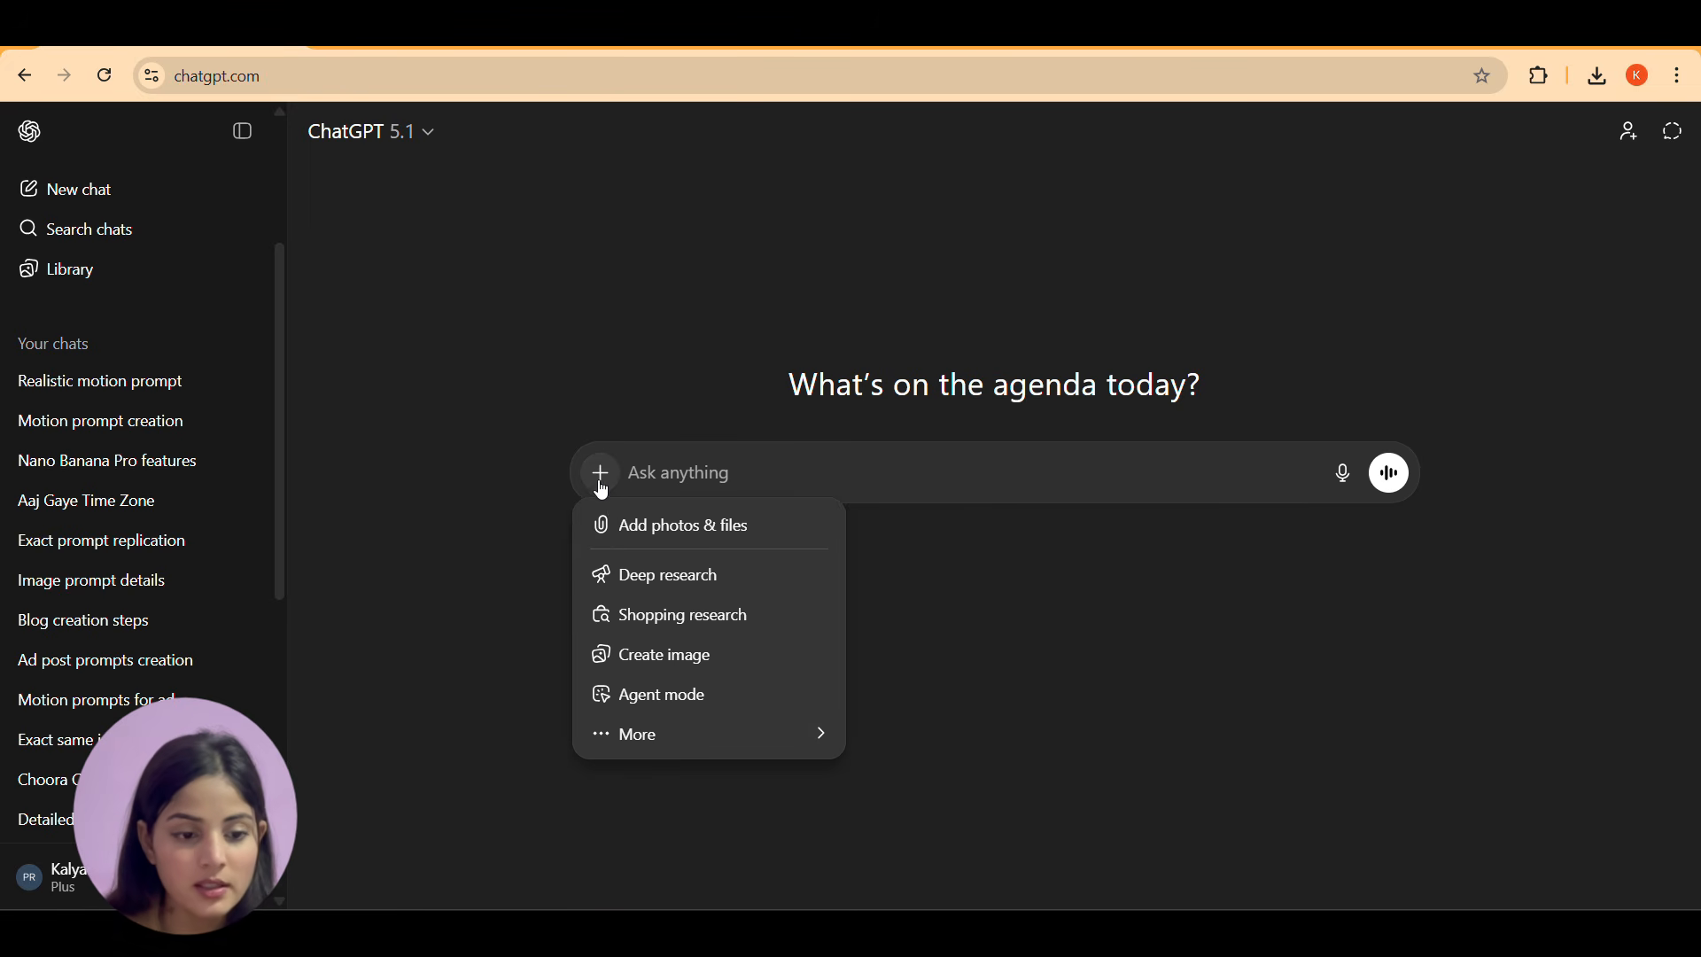
left_click(618, 528)
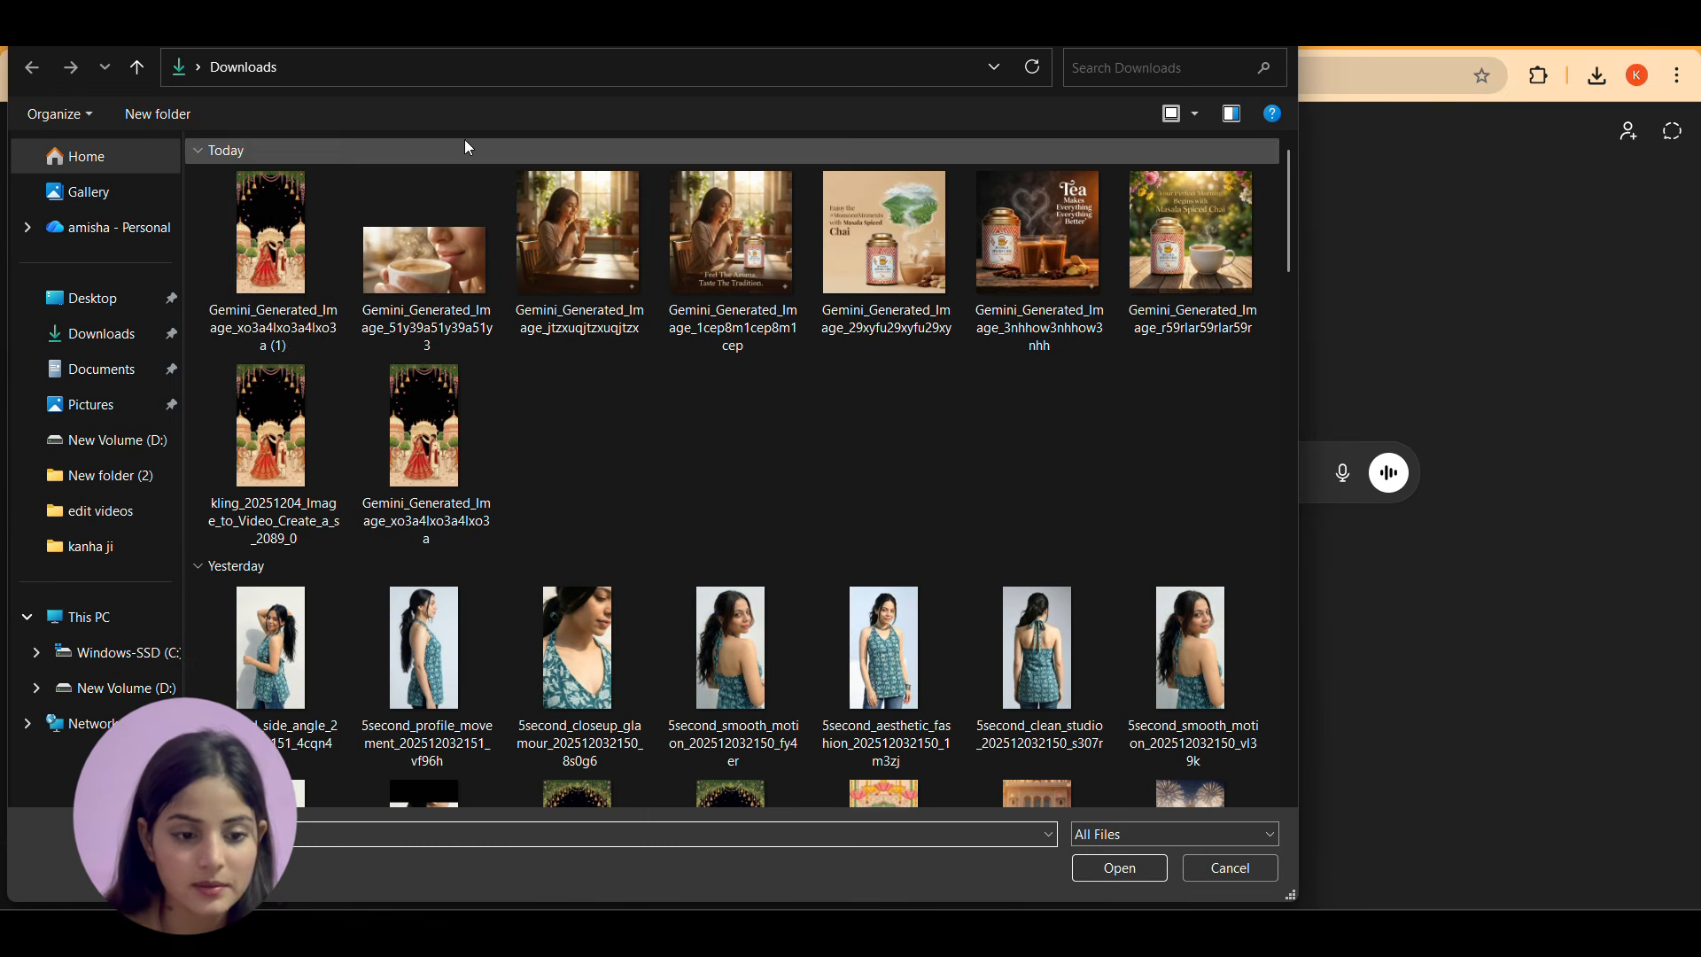
left_click(278, 229)
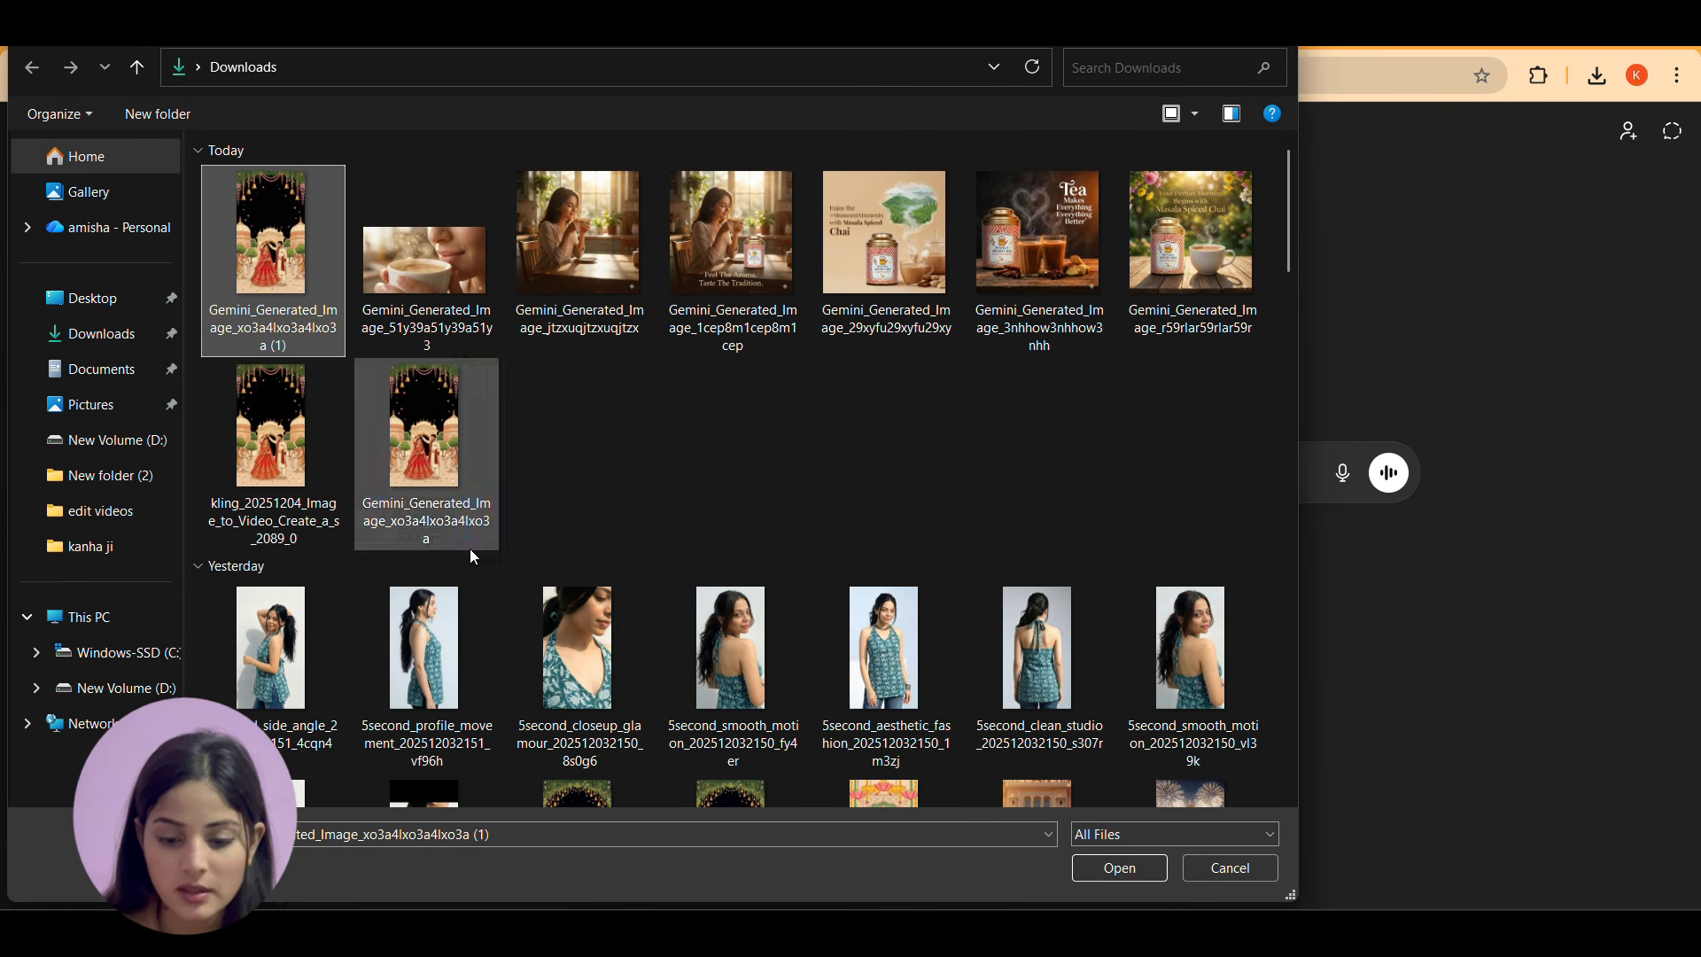
left_click(1119, 869)
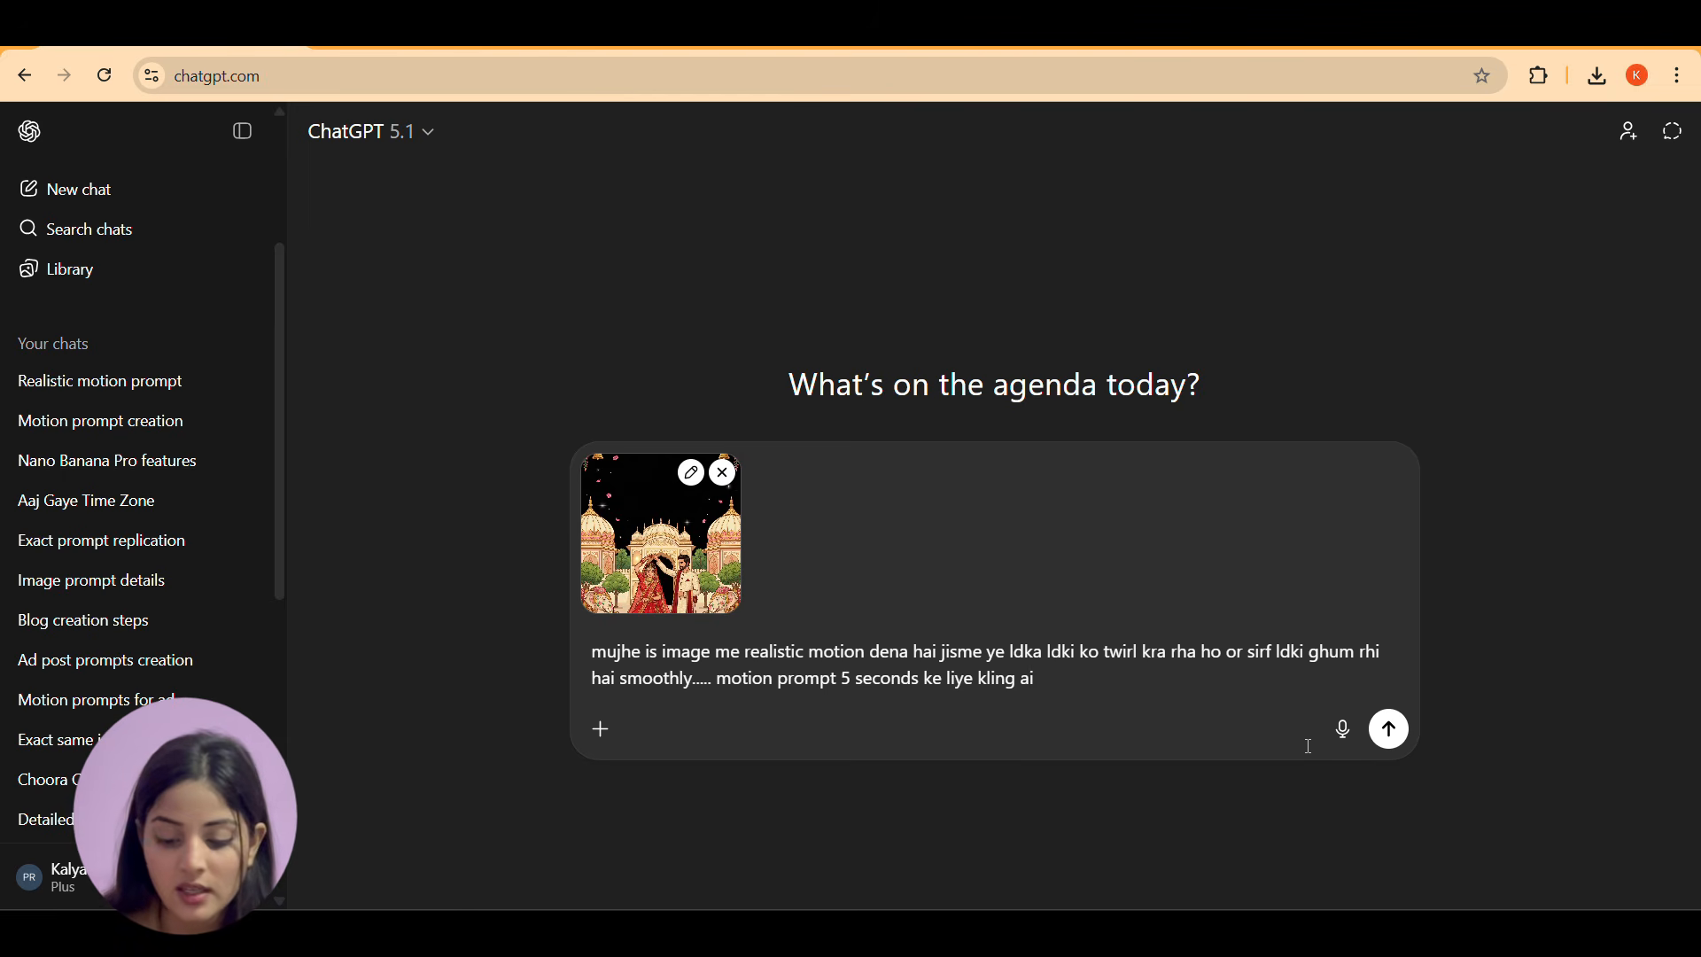
Submit the image with the 5-second bride twirl request and copy the generated Kling AI motion prompt.
left_click(1391, 732)
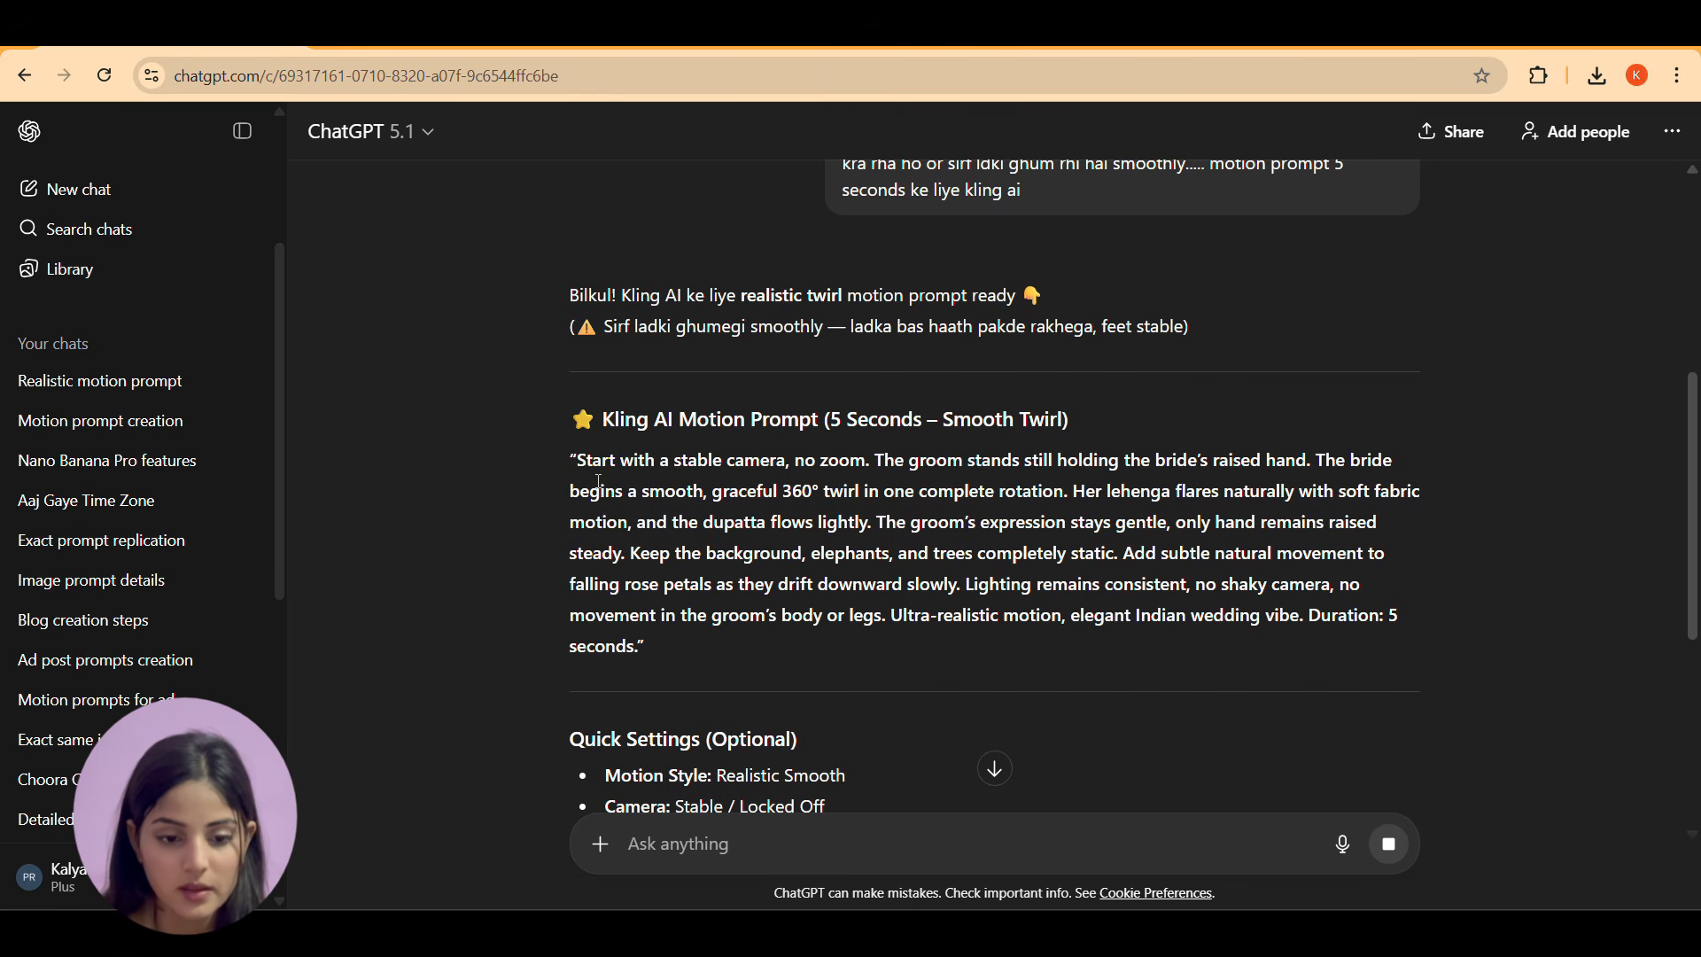
left_click_drag(579, 460, 640, 649)
key("ctrl+c")
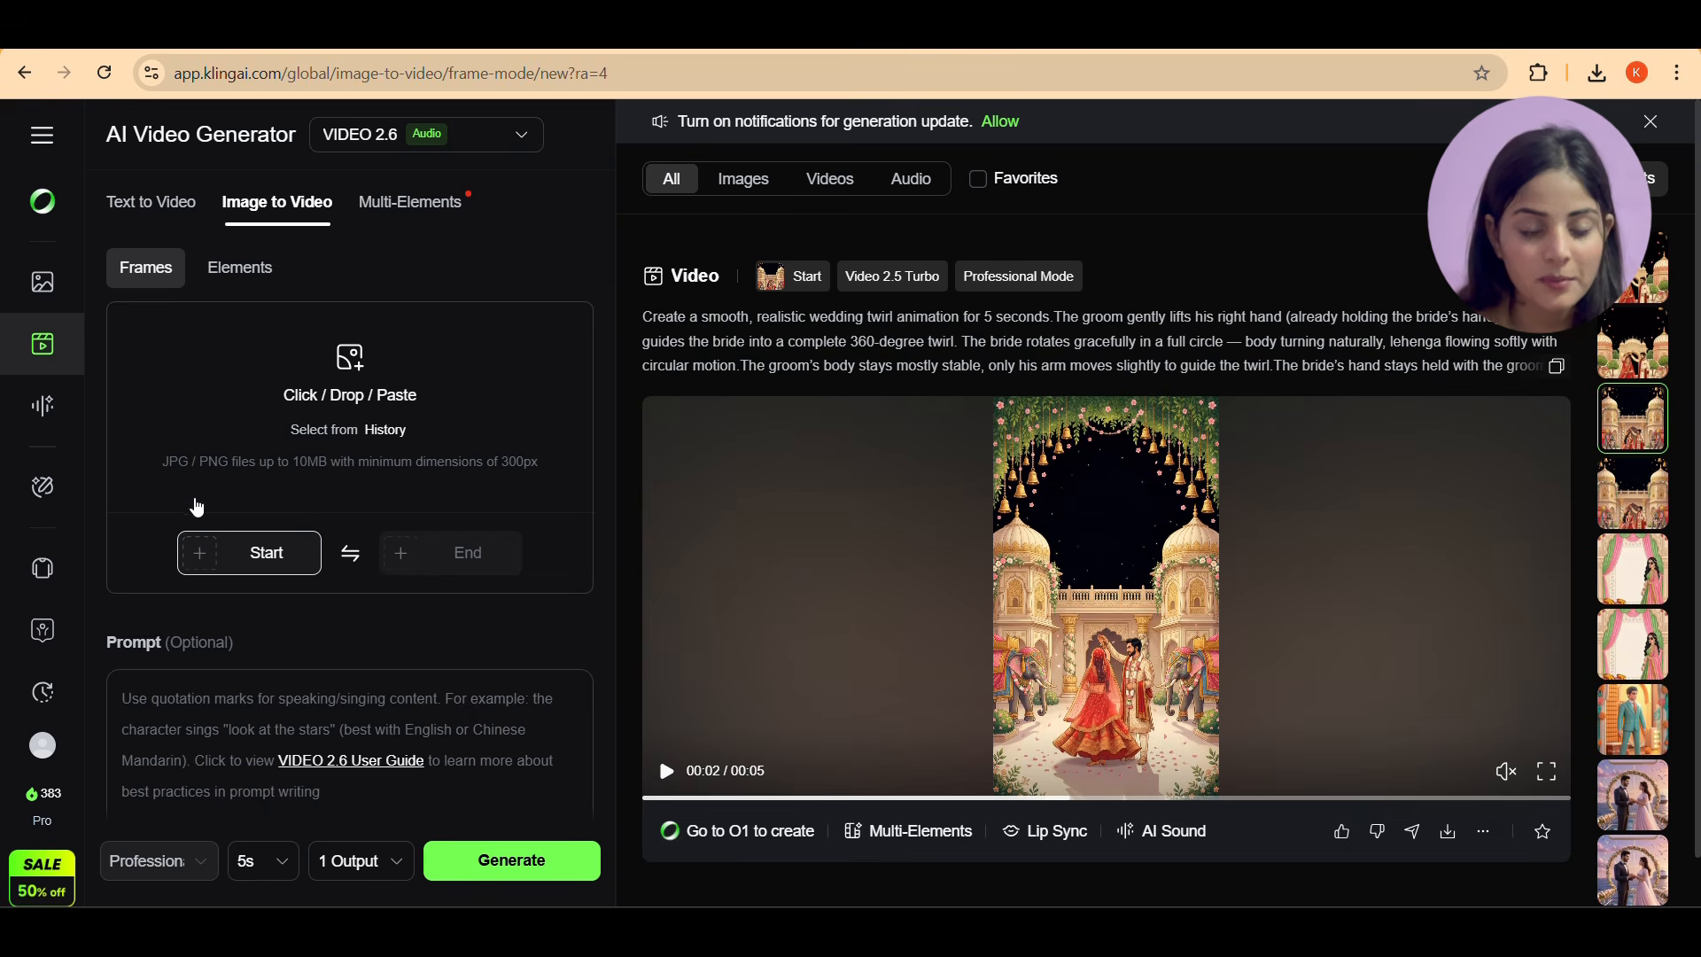
Switch to Kling AI's image-to-video generator and upload Gemini_Generated_Image_xo3a4lxo3a4lxo3a (1) from Downloads as the start frame.
left_click(201, 563)
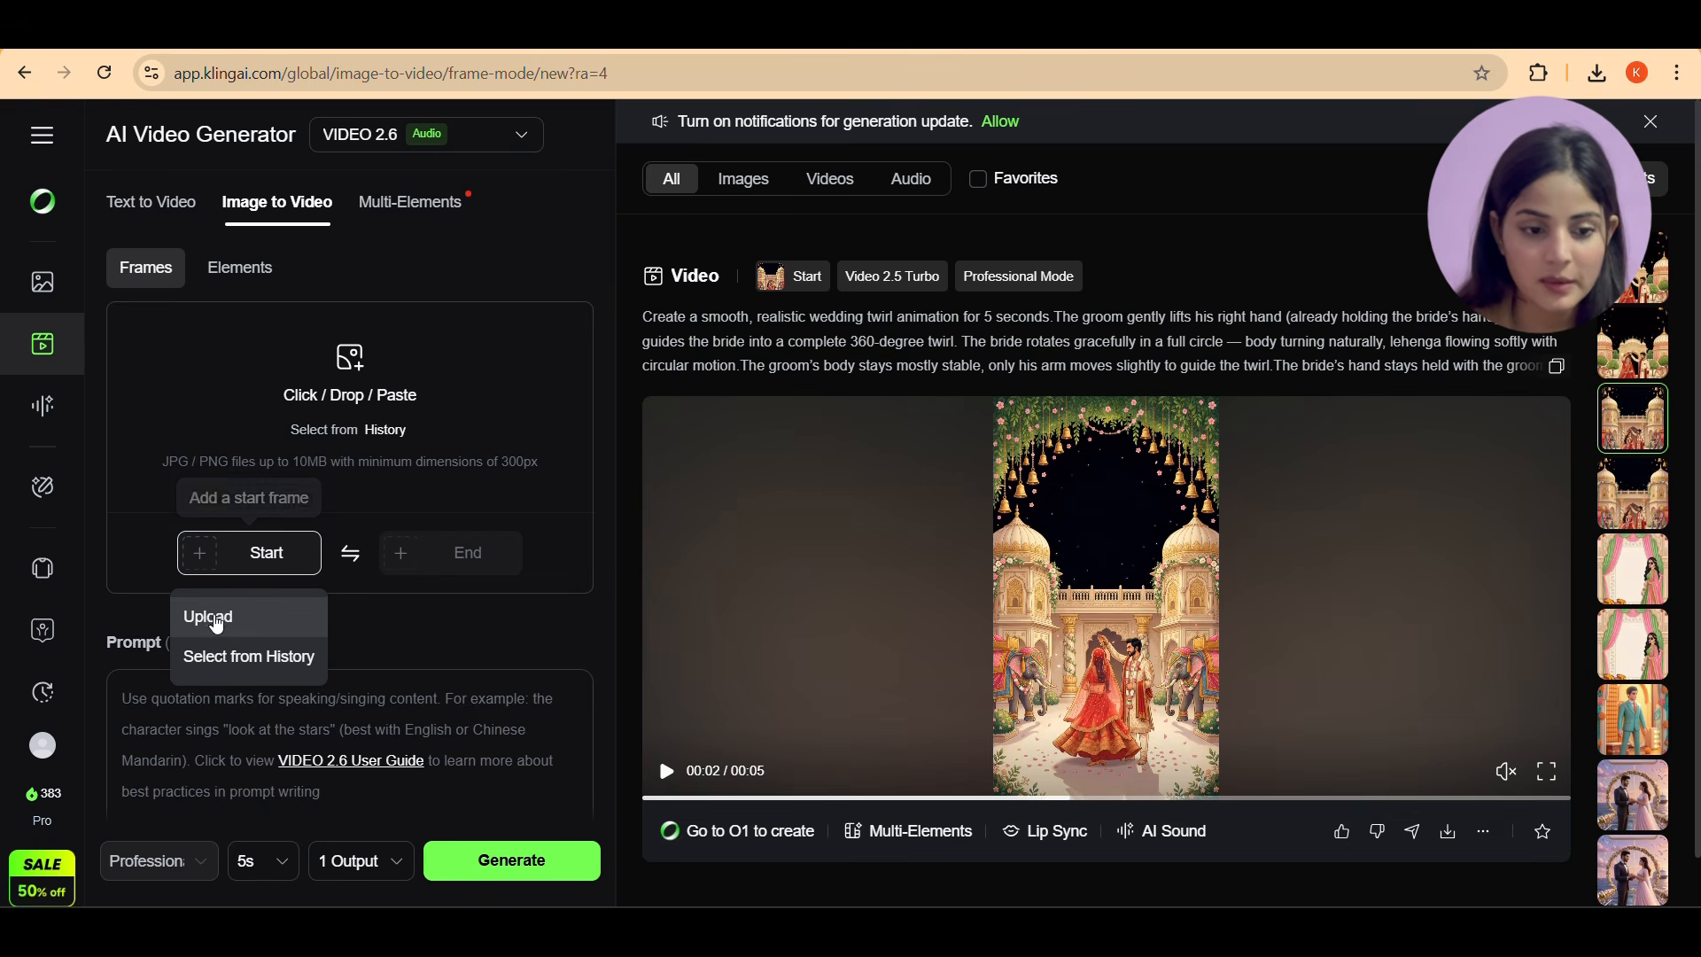
left_click(211, 616)
left_click(245, 271)
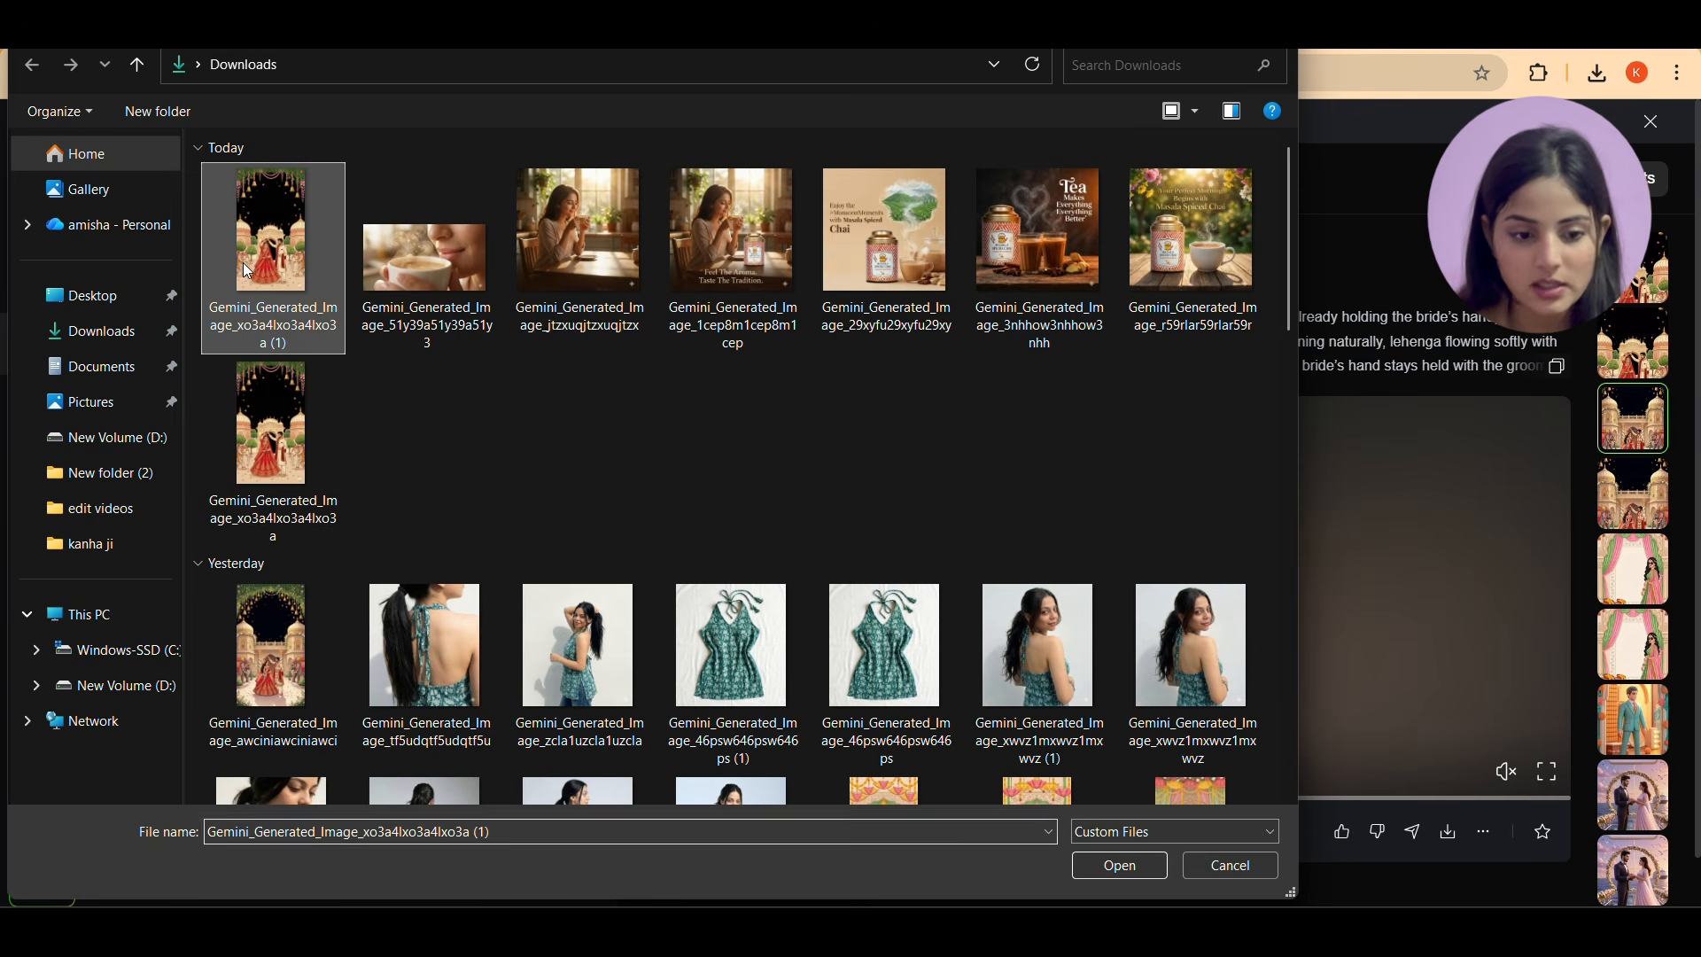
left_click(1114, 864)
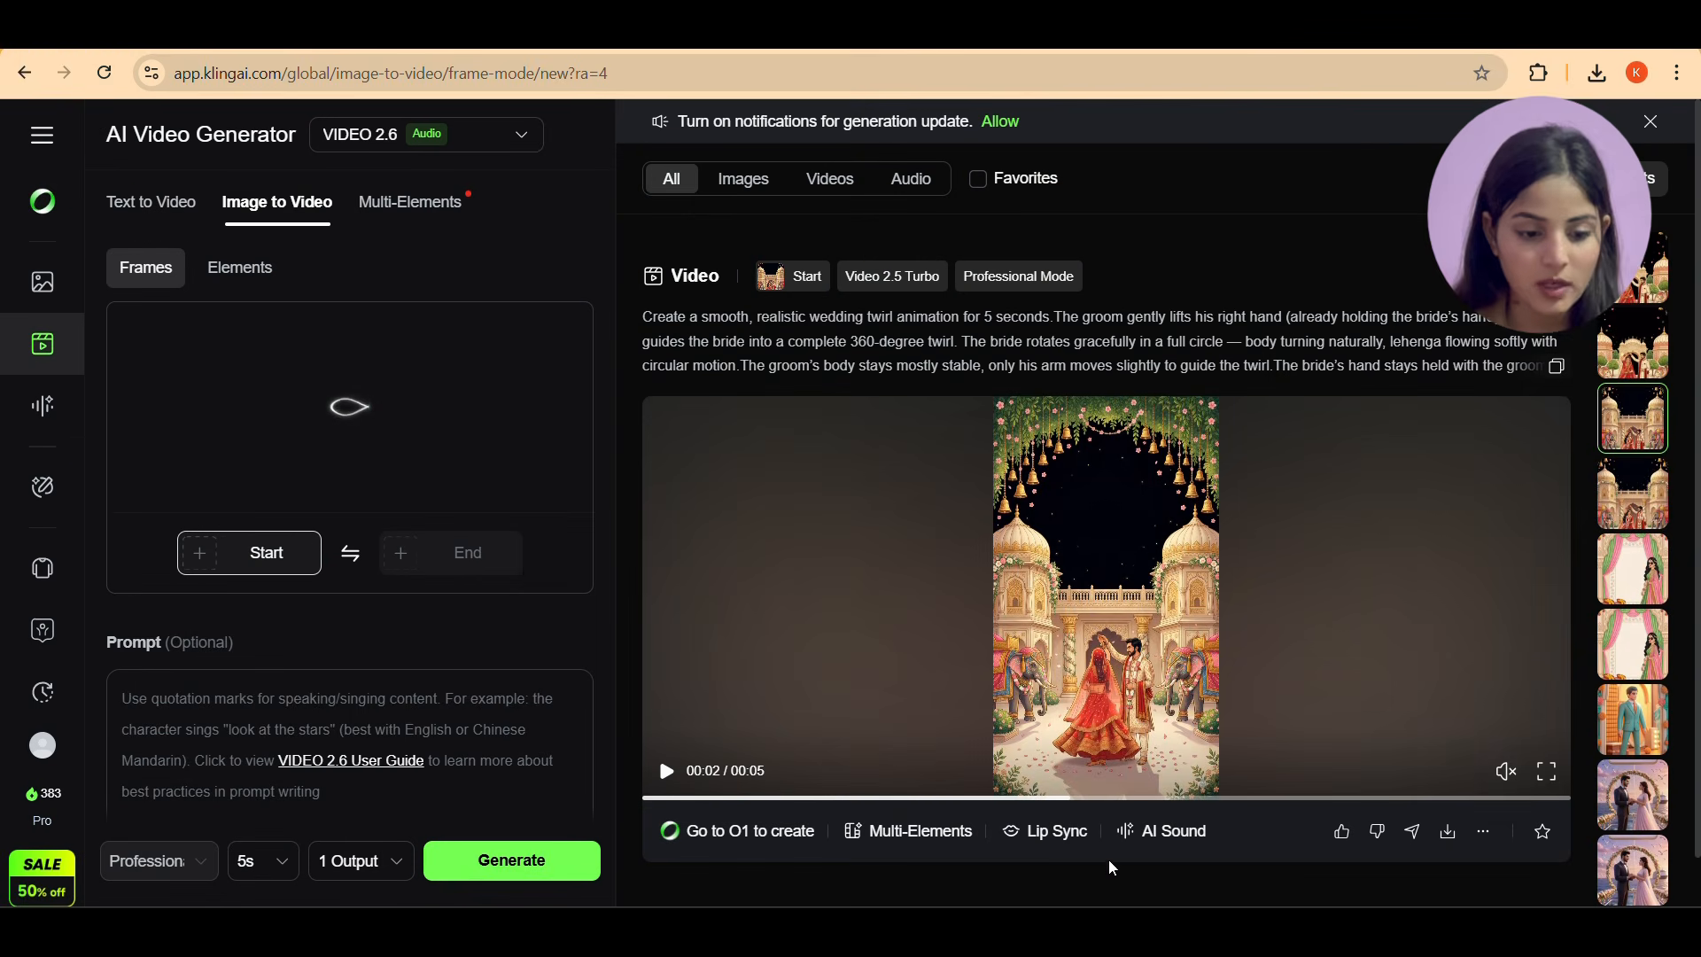
Paste the copied twirl motion prompt as the video prompt and review it together with the start frame.
left_click(306, 711)
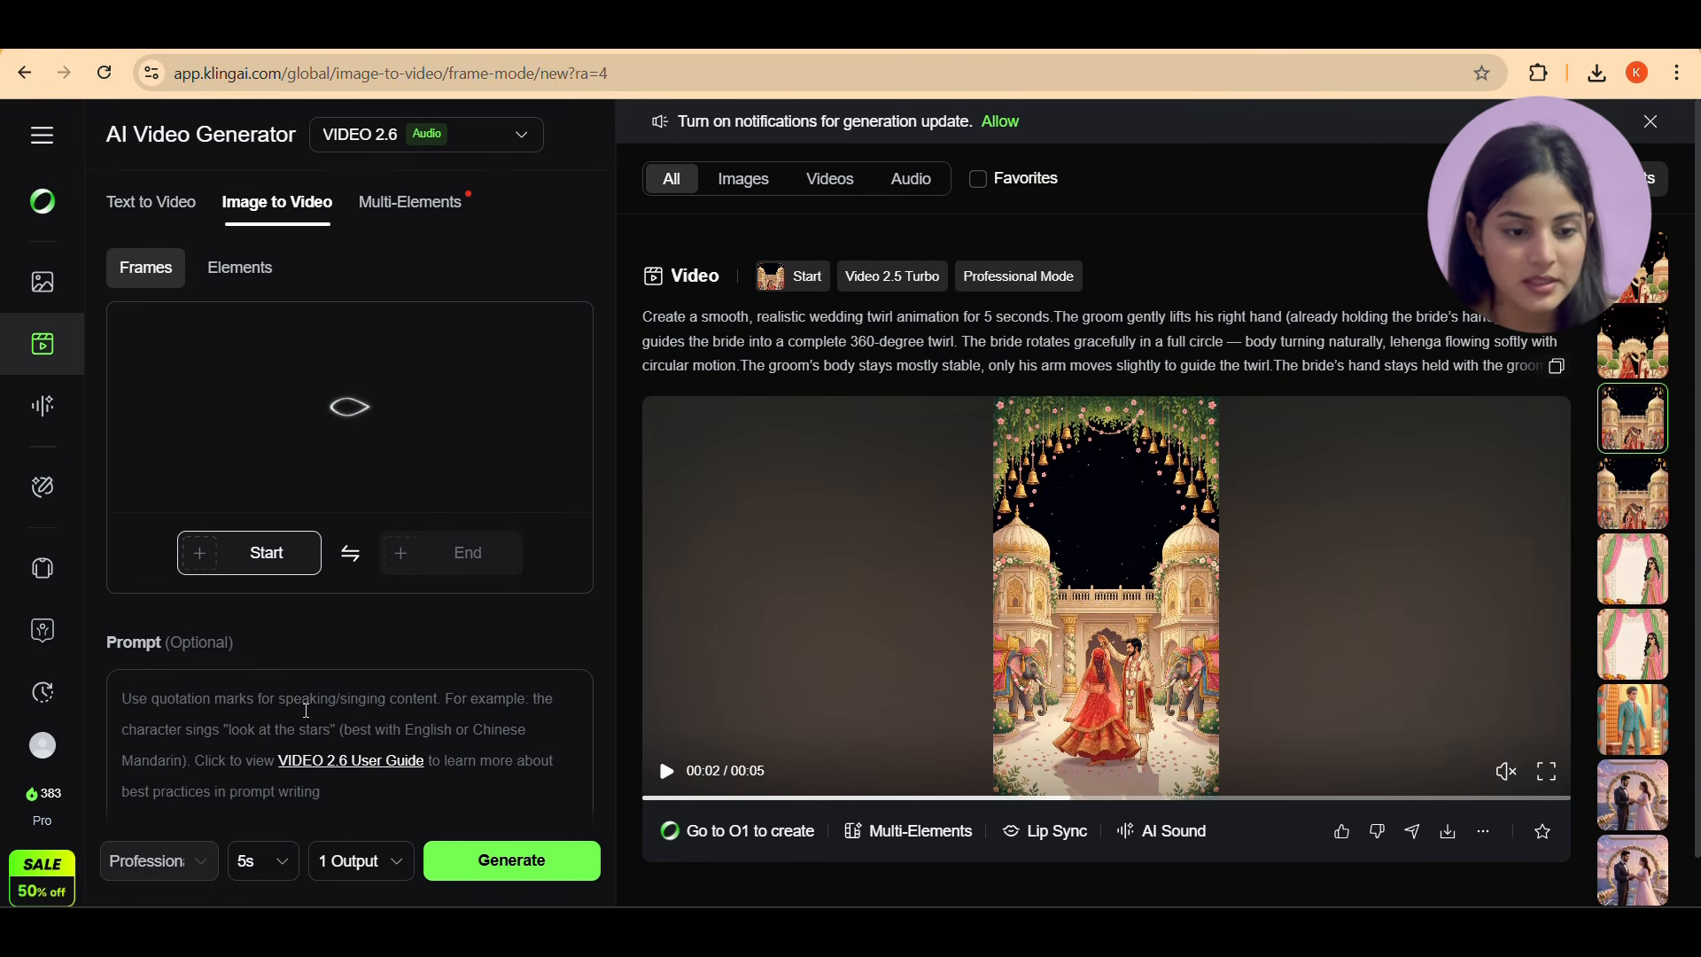
key("ctrl+v")
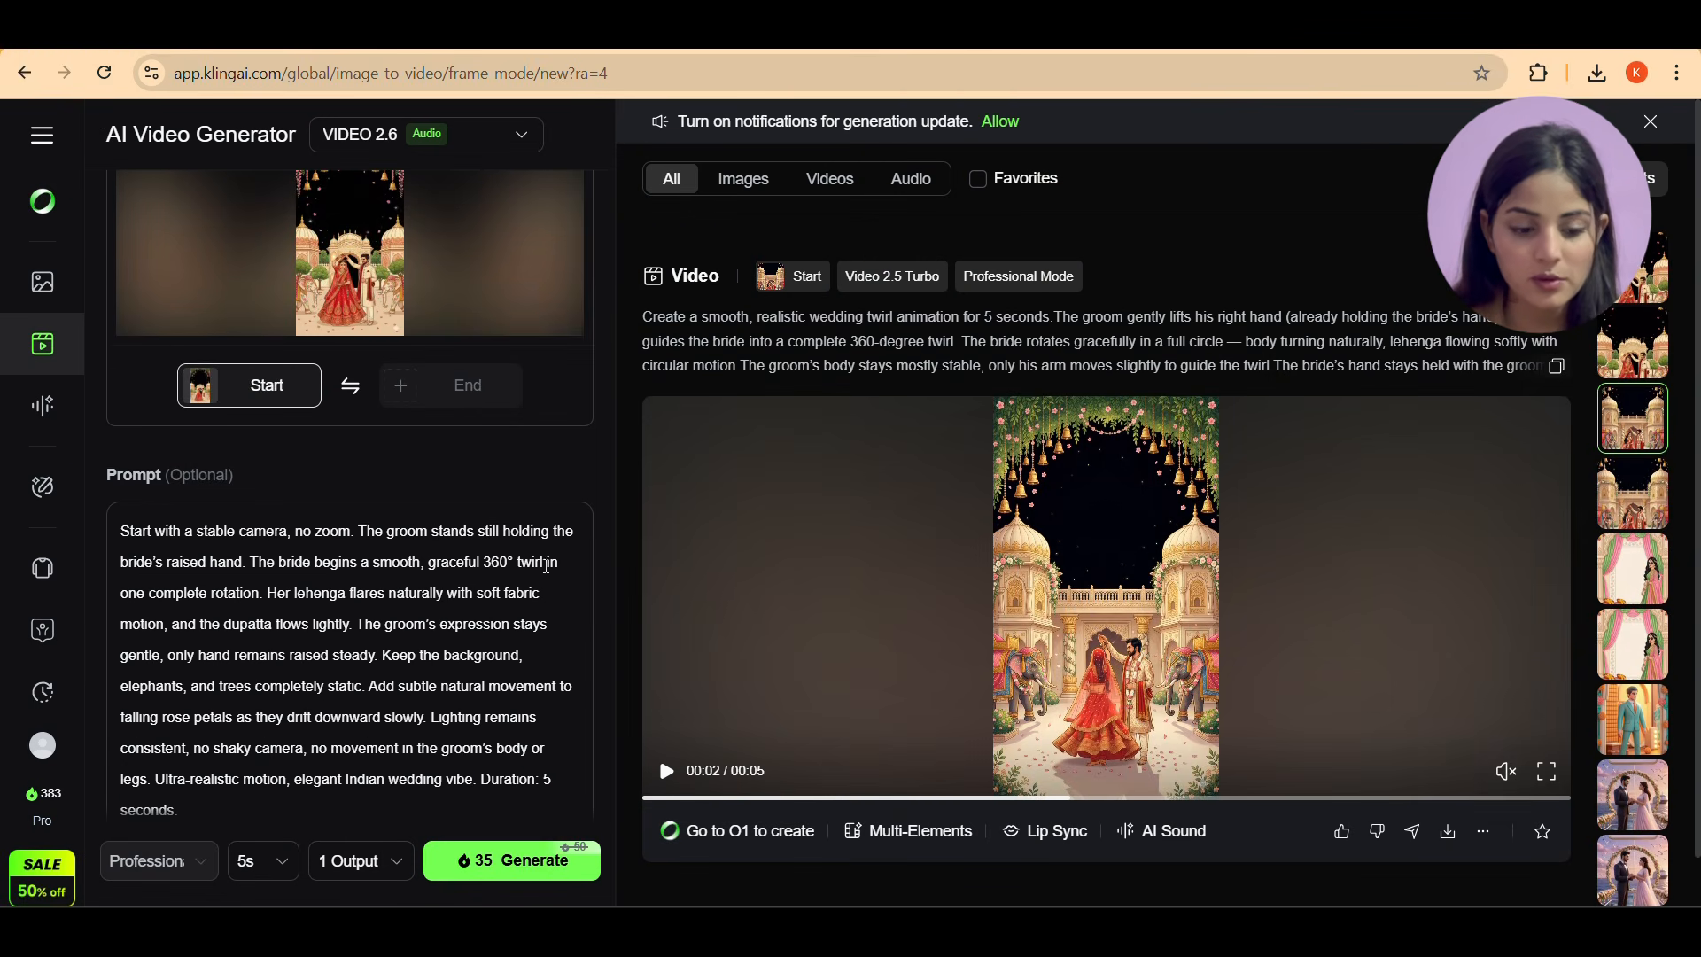
scroll(547, 565, "up", 2)
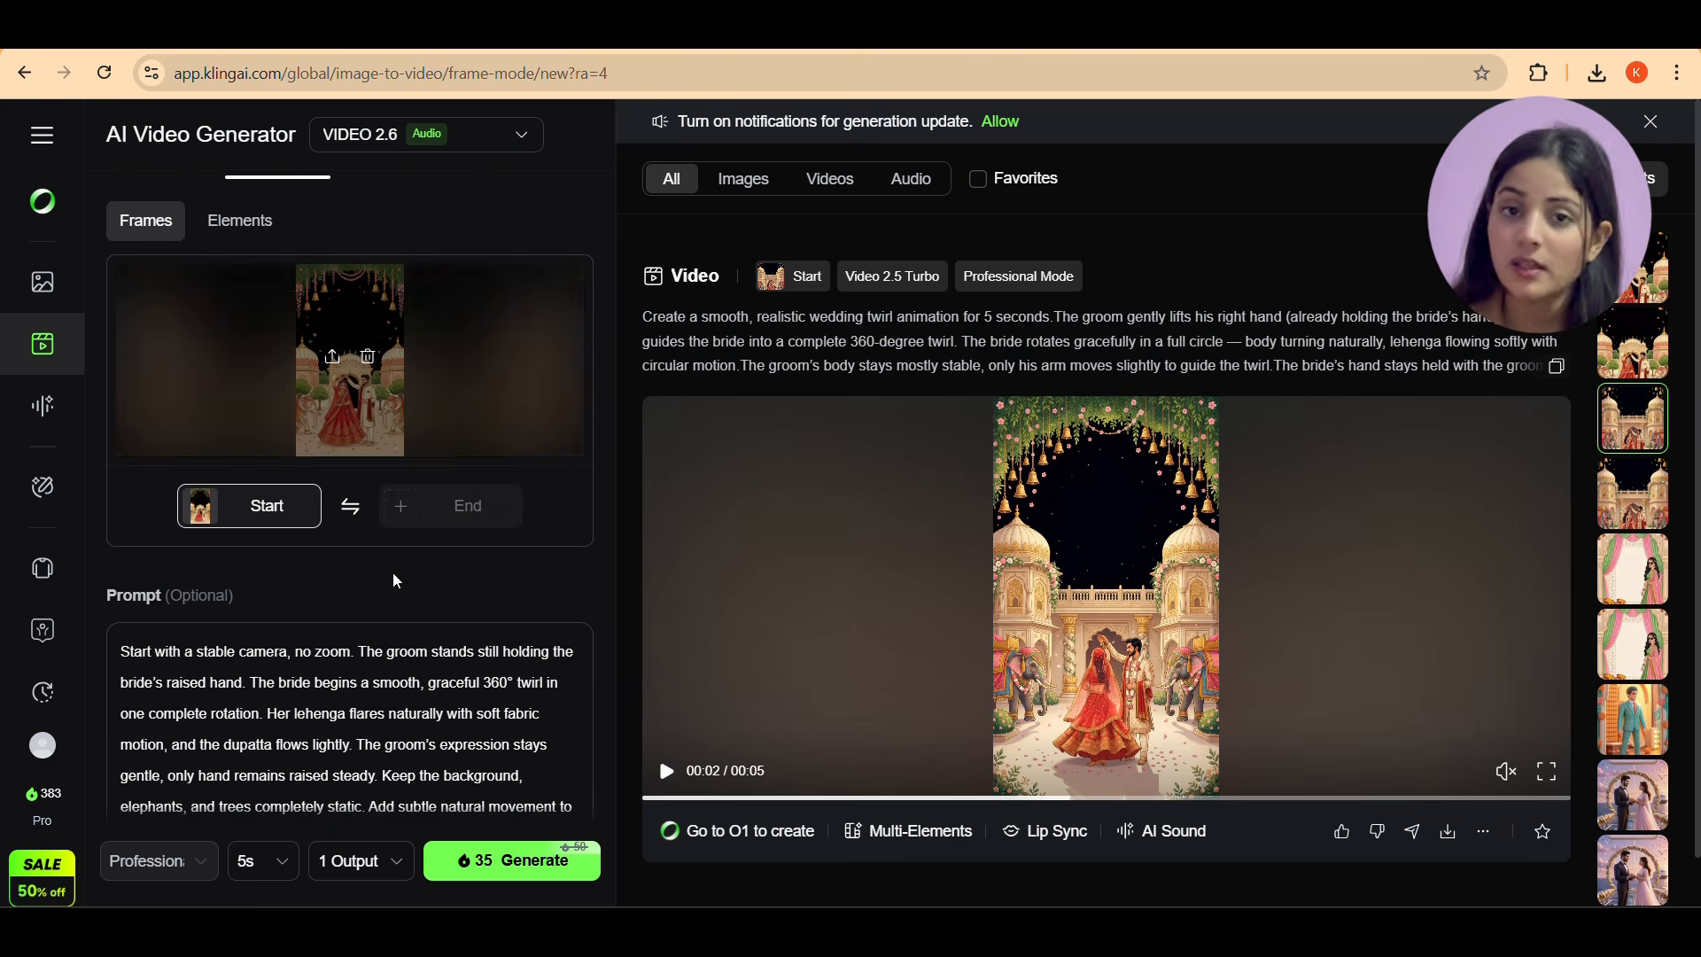
scroll(401, 593, "down", 2)
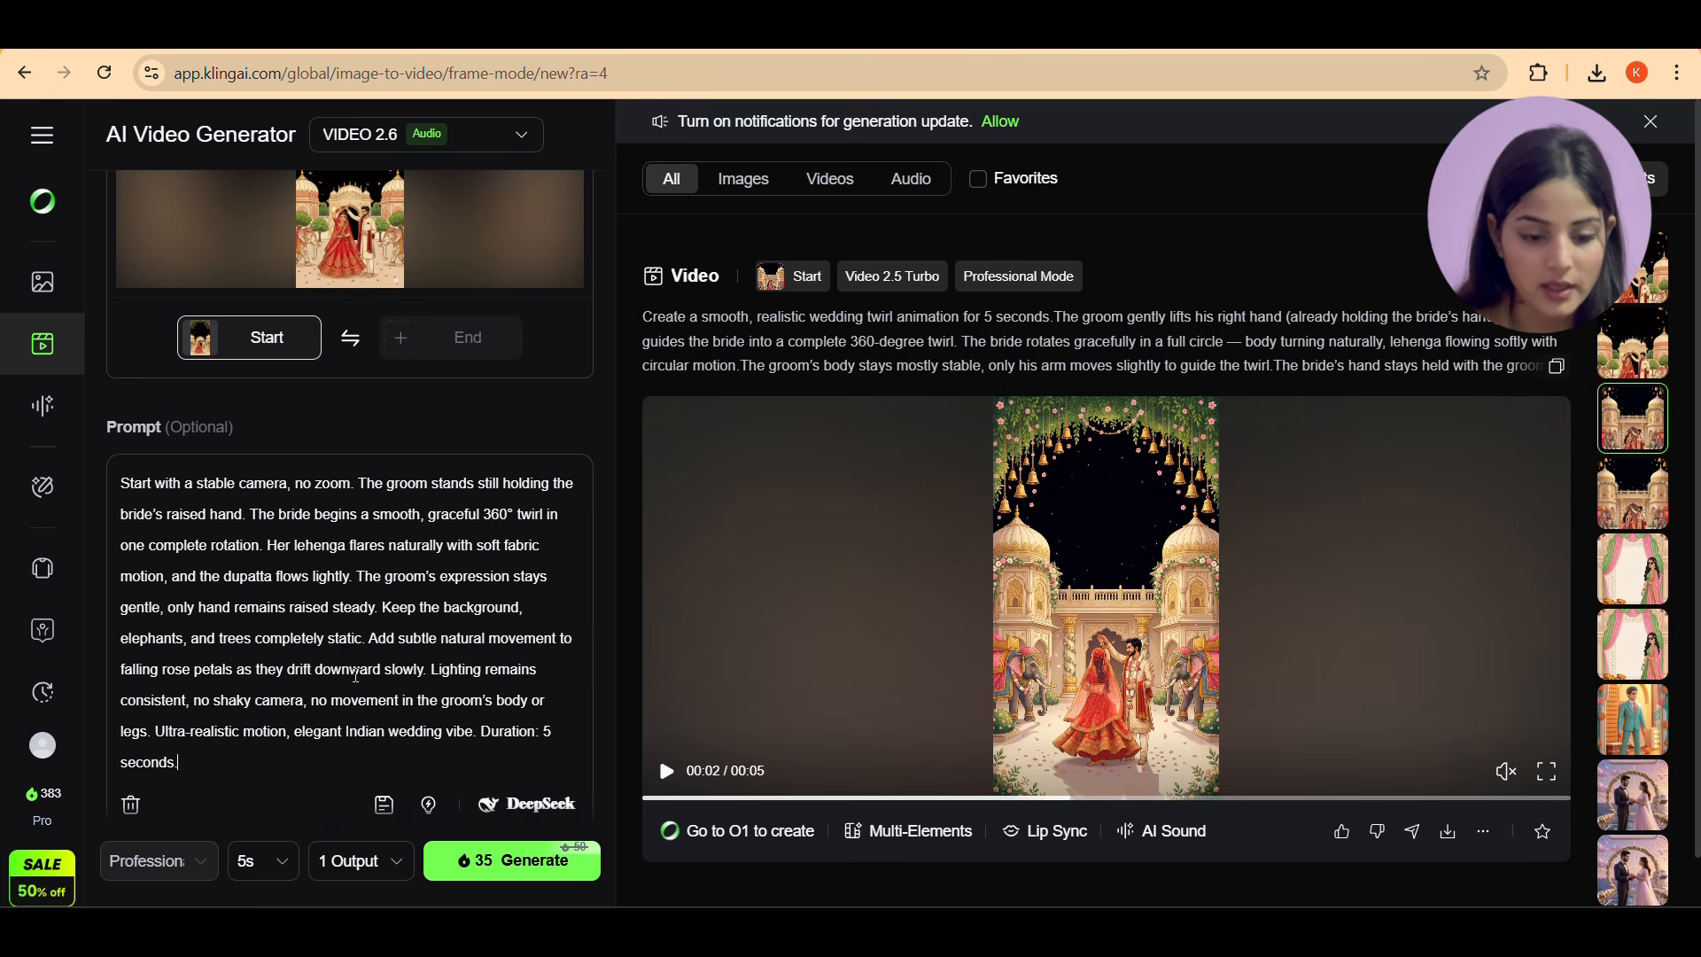
scroll(586, 549, "up", 2)
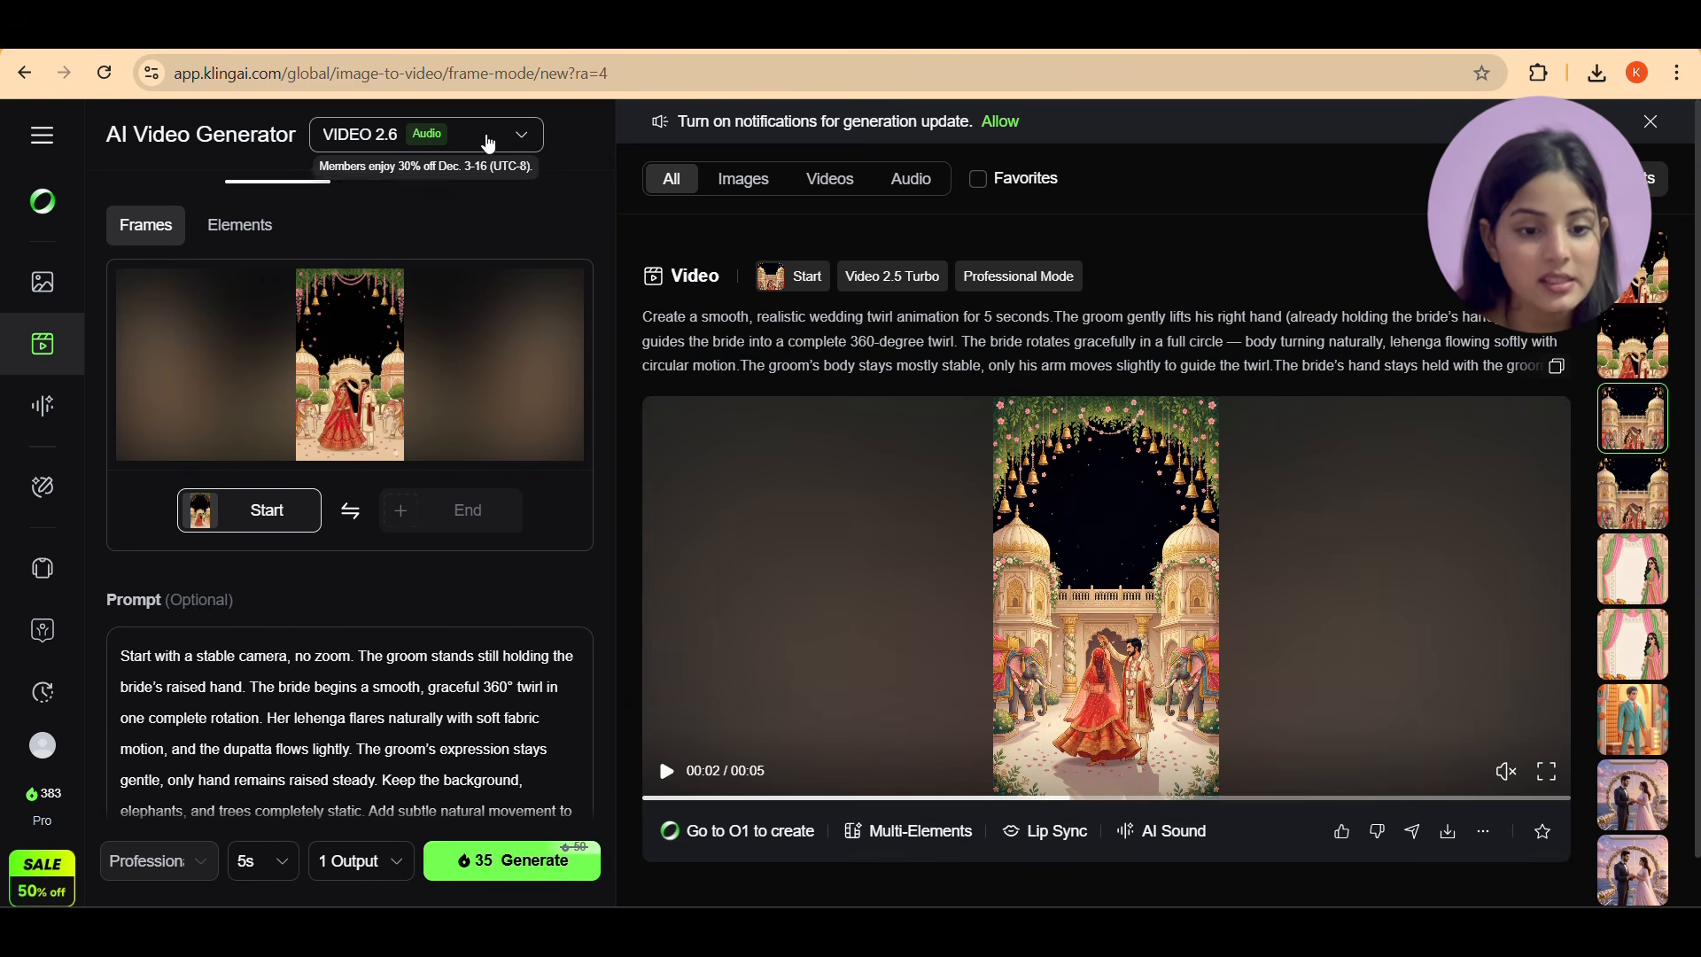
Choose the VIDEO 2.5 Turbo model and generate one 5s video from the wedding illustration.
left_click(488, 145)
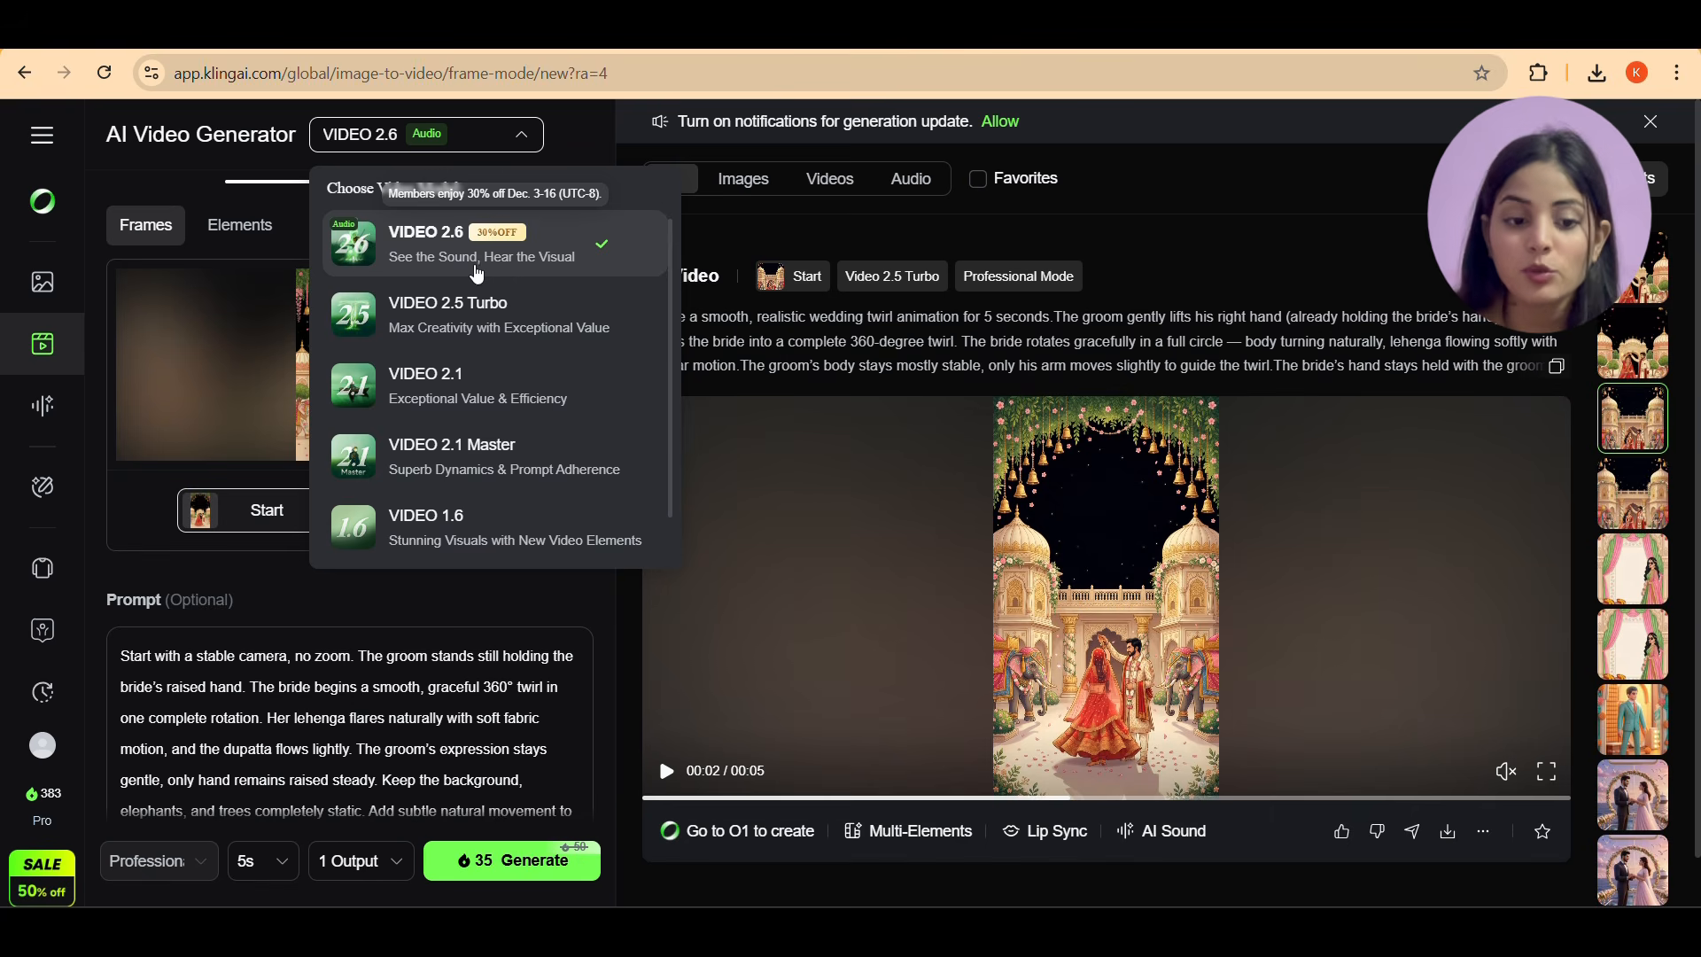
left_click(461, 332)
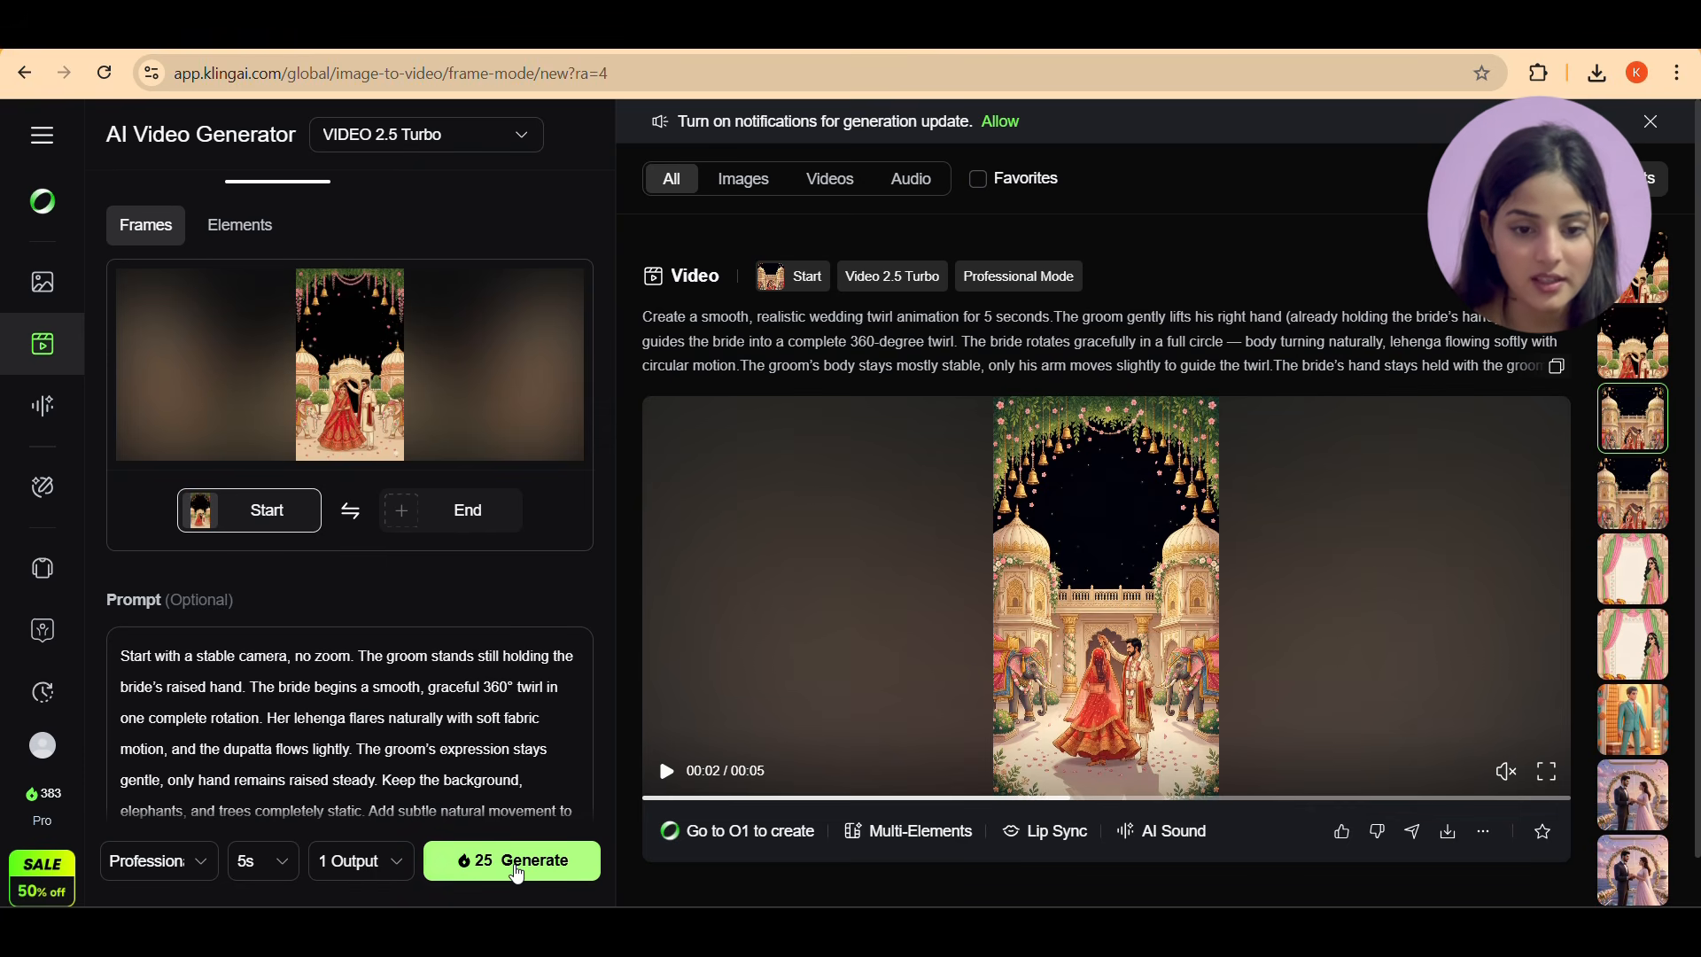
left_click(519, 876)
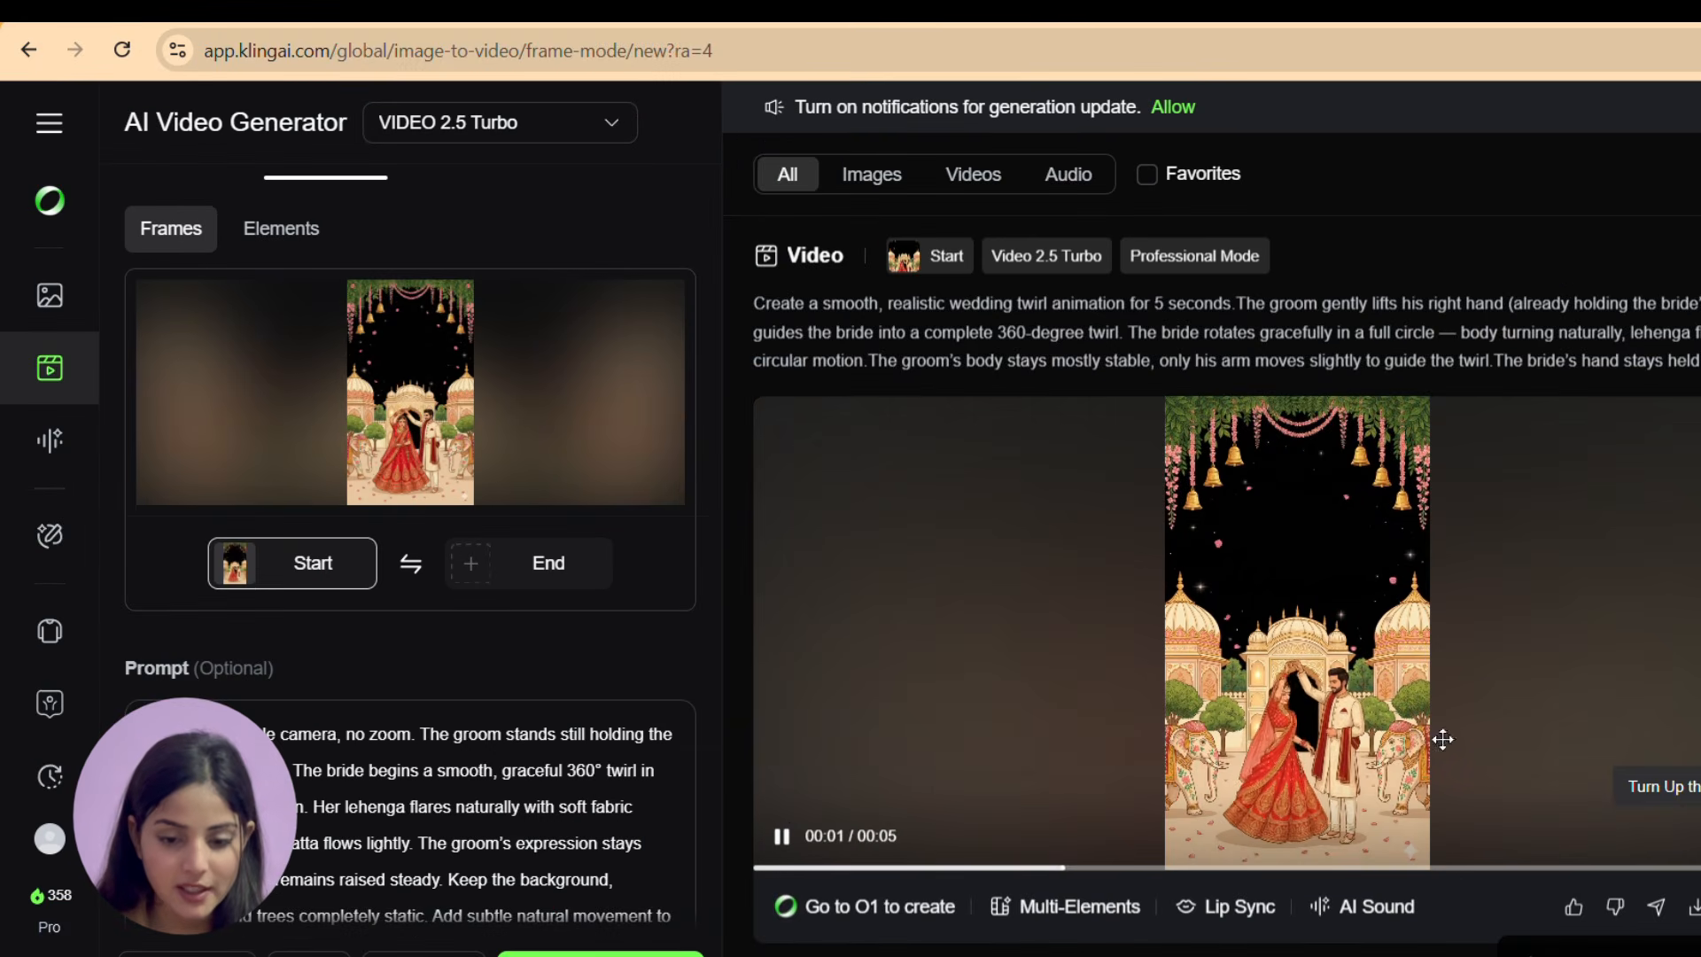
Play back the generated wedding twirl video, pause it and download it.
left_click(756, 839)
left_click(780, 838)
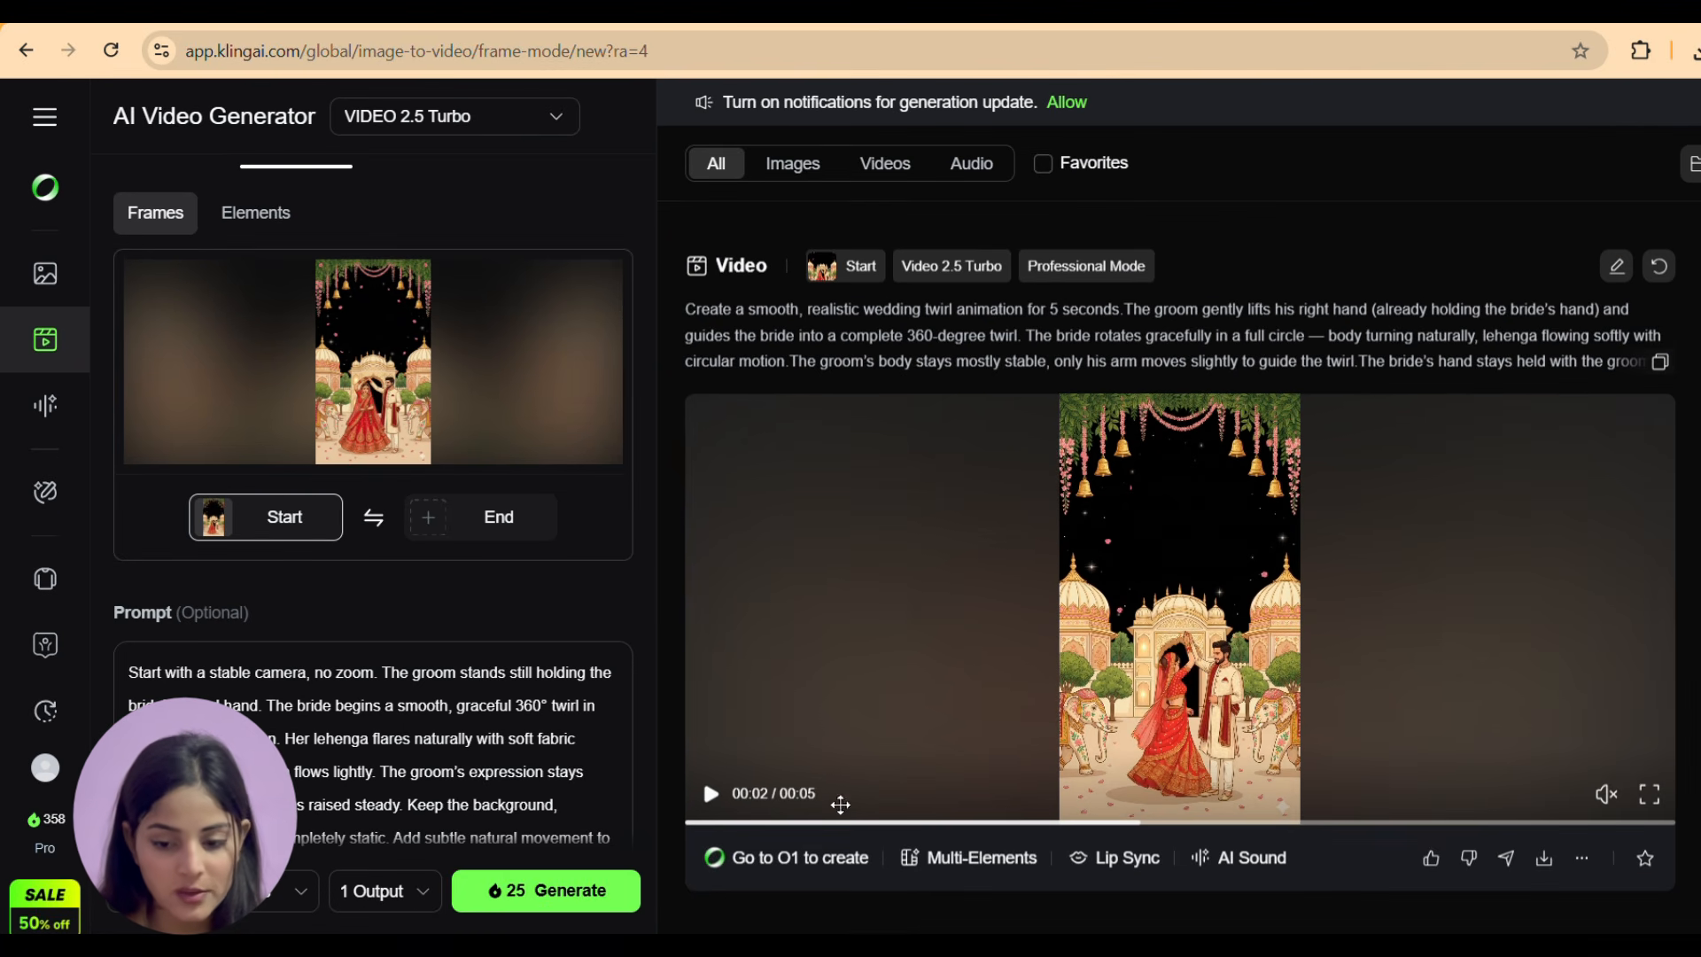
left_click(1546, 864)
left_click(1546, 864)
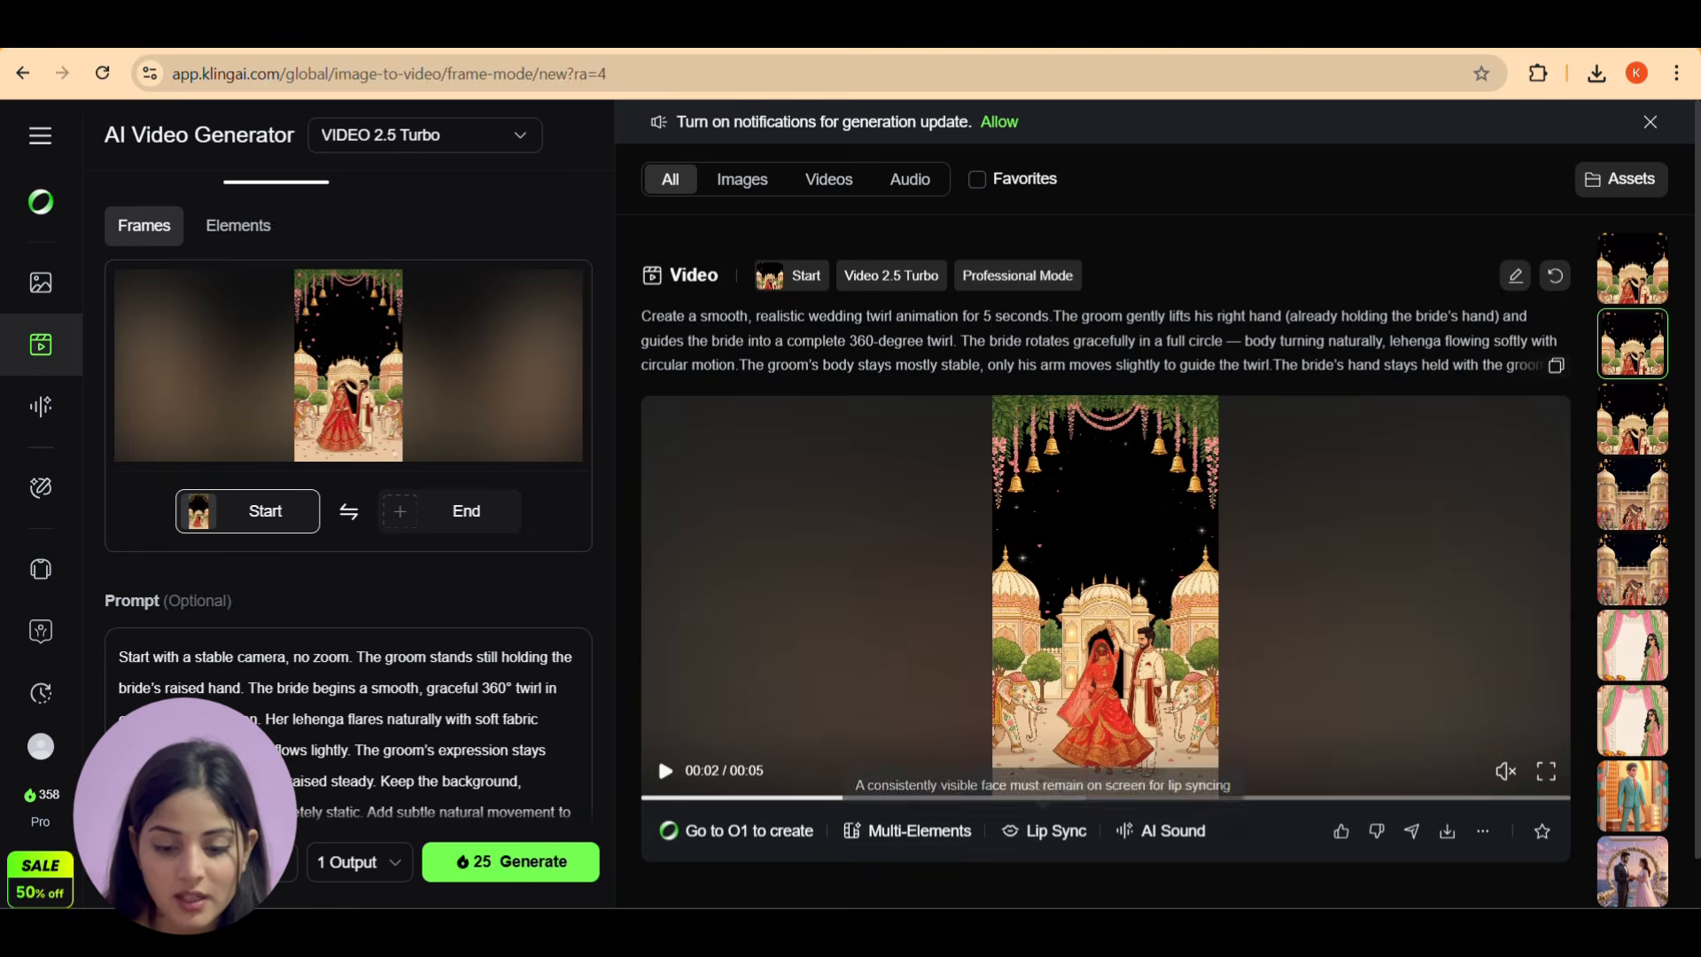
Switch to the Canva design and add the uploaded 5-second wedding twirl video to the timeline.
mouse_move(1074, 928)
left_click(1074, 846)
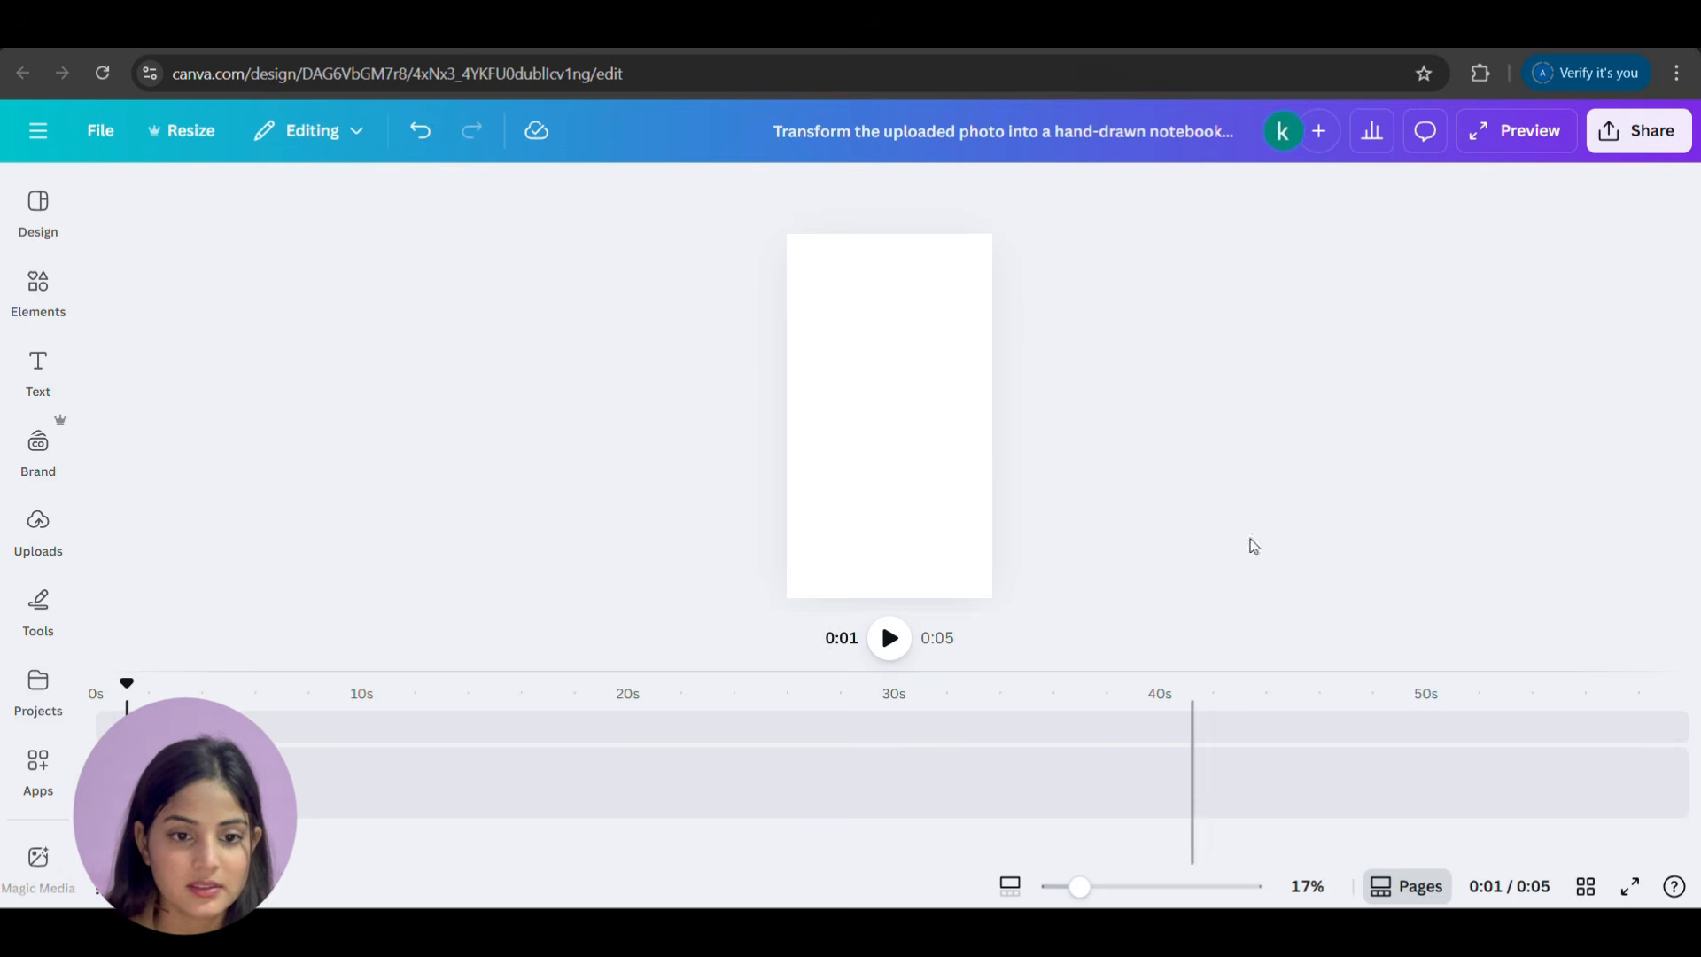
left_click(41, 532)
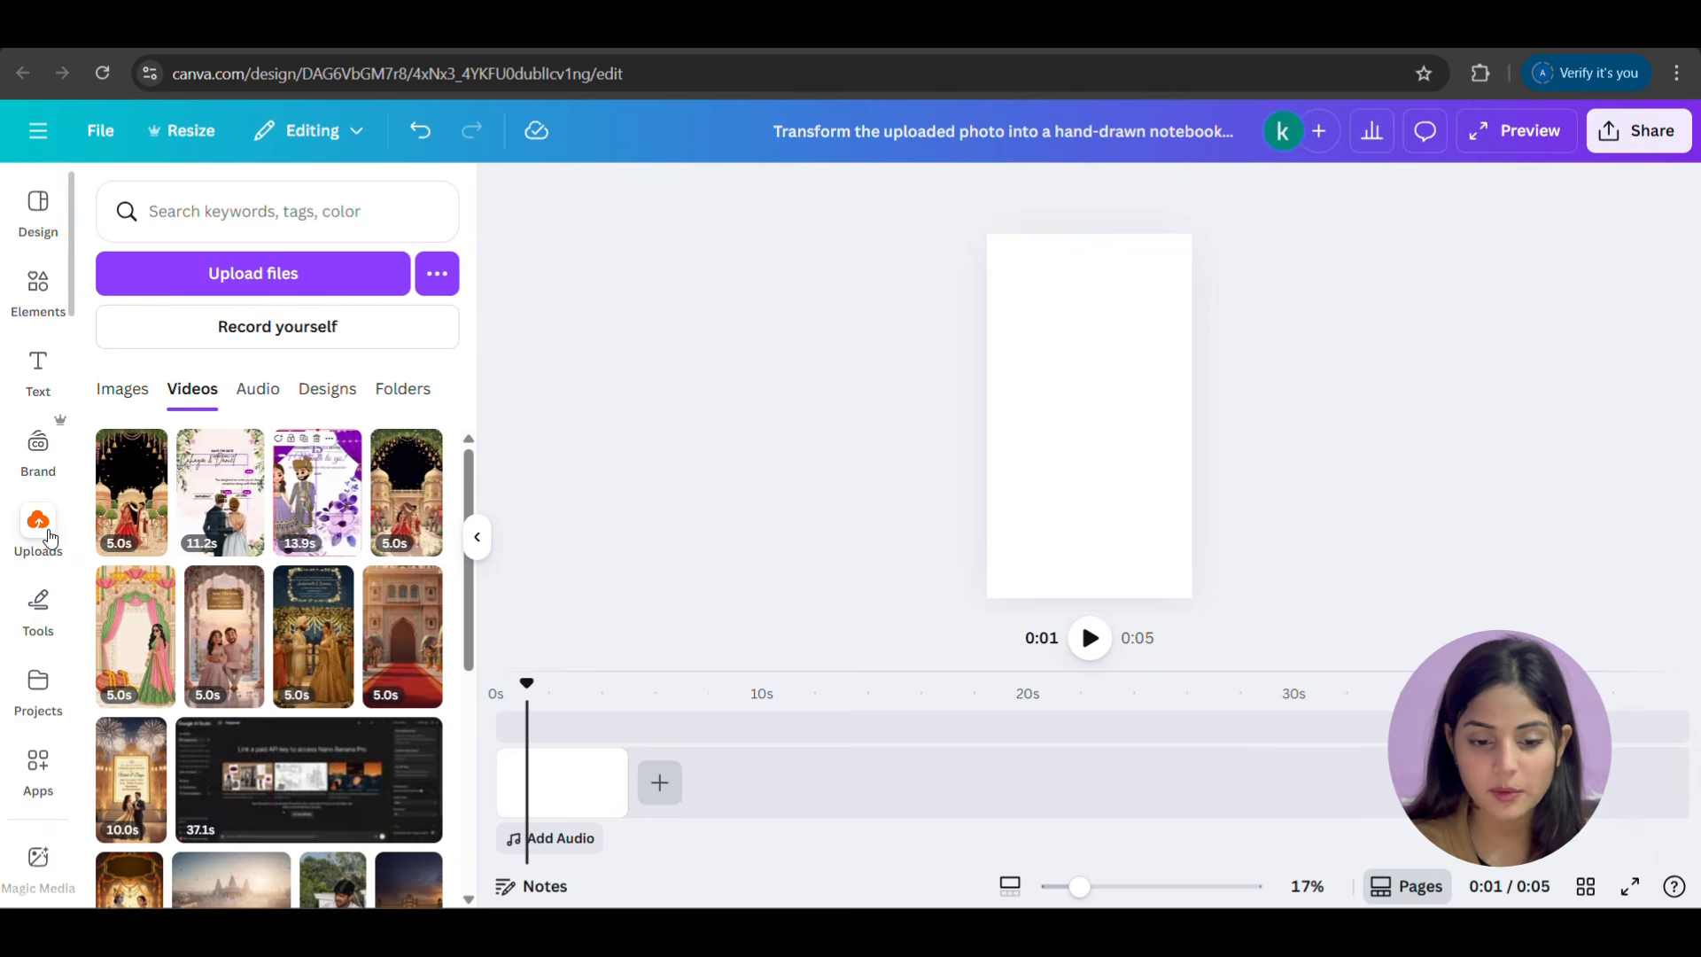
left_click(118, 518)
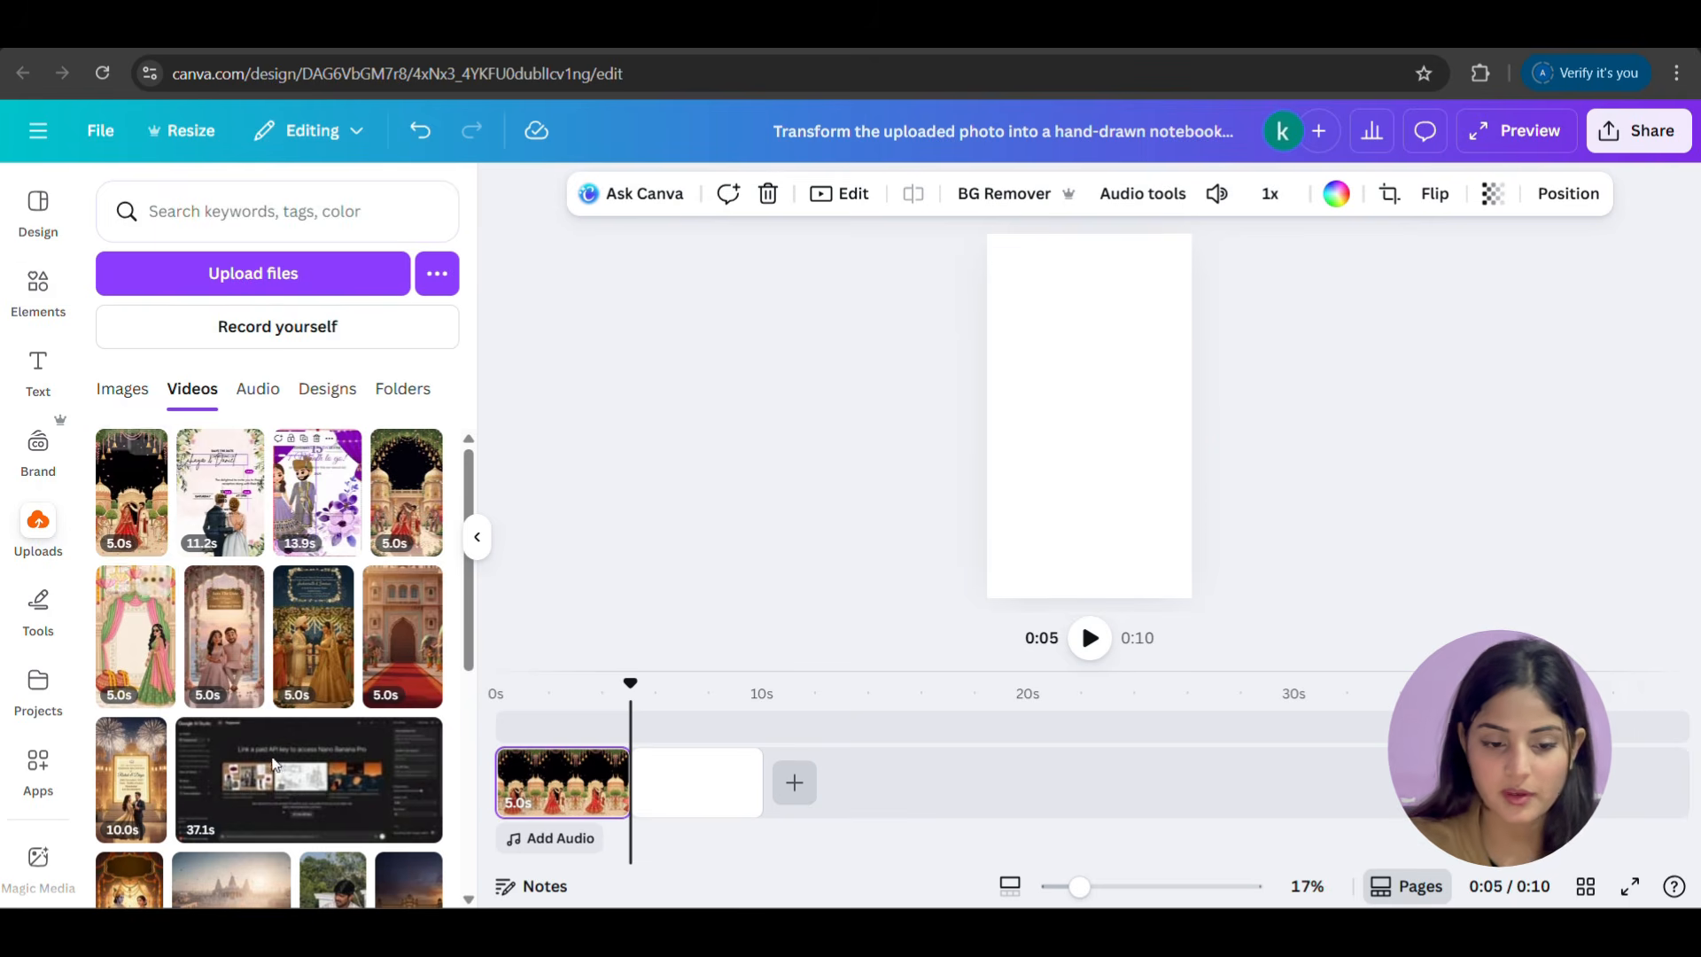
Delete the blank page that follows the wedding video clip.
left_click(687, 779)
left_click(687, 780)
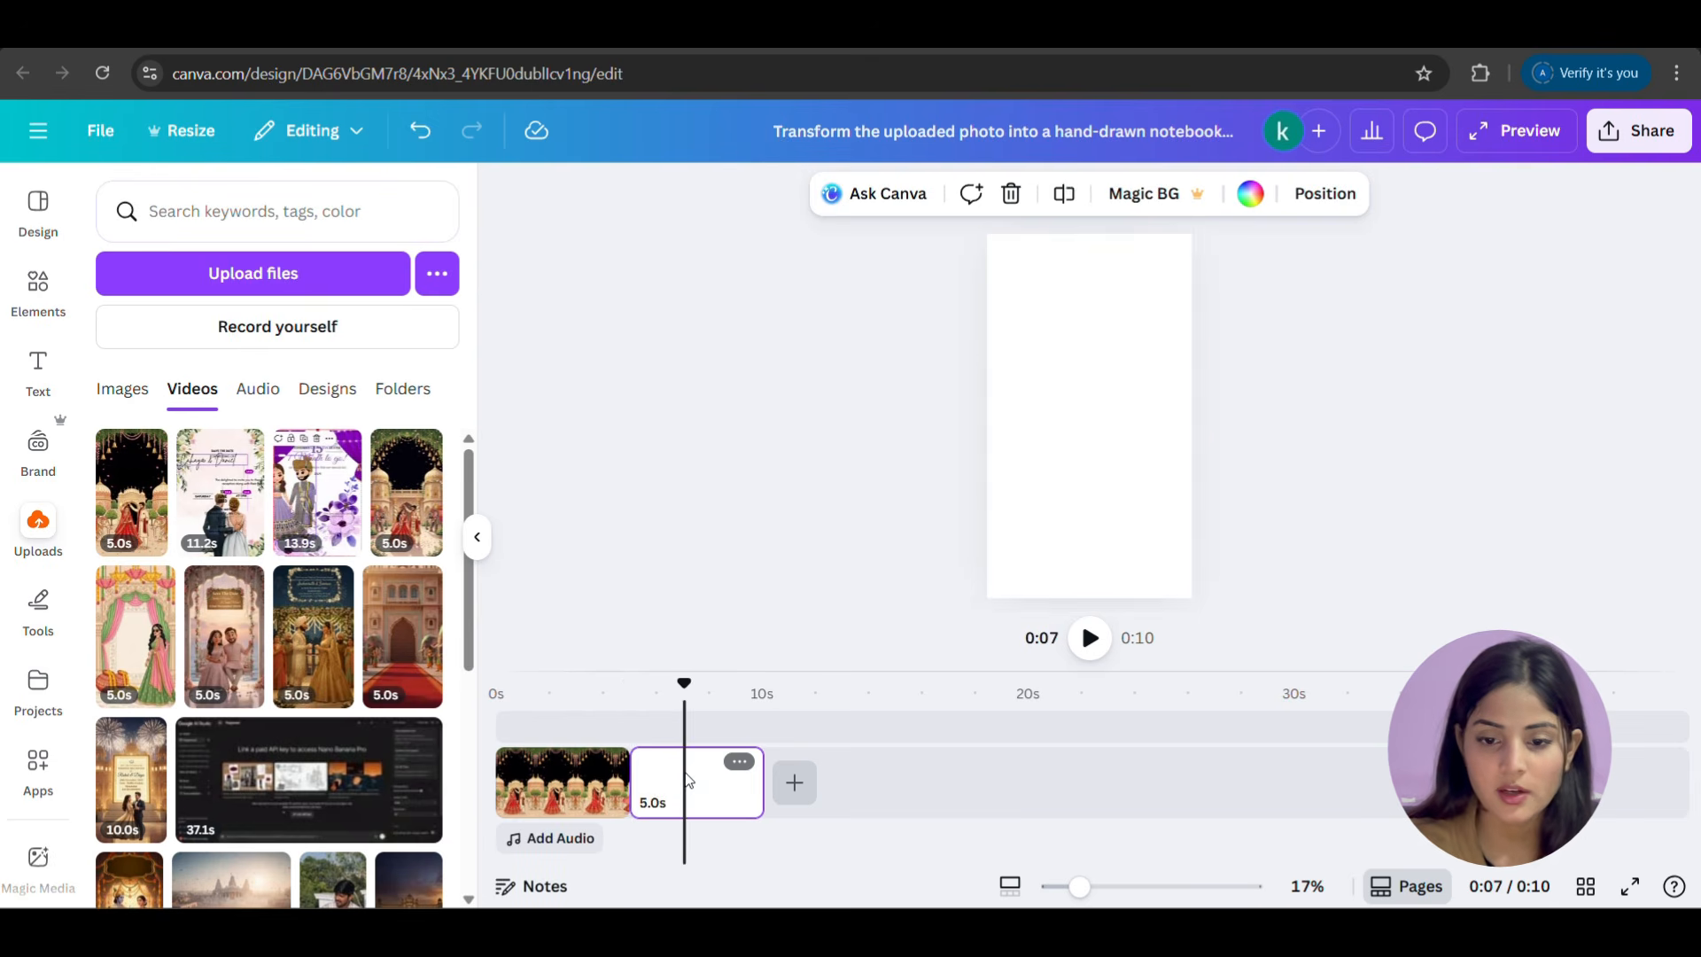
key("Delete")
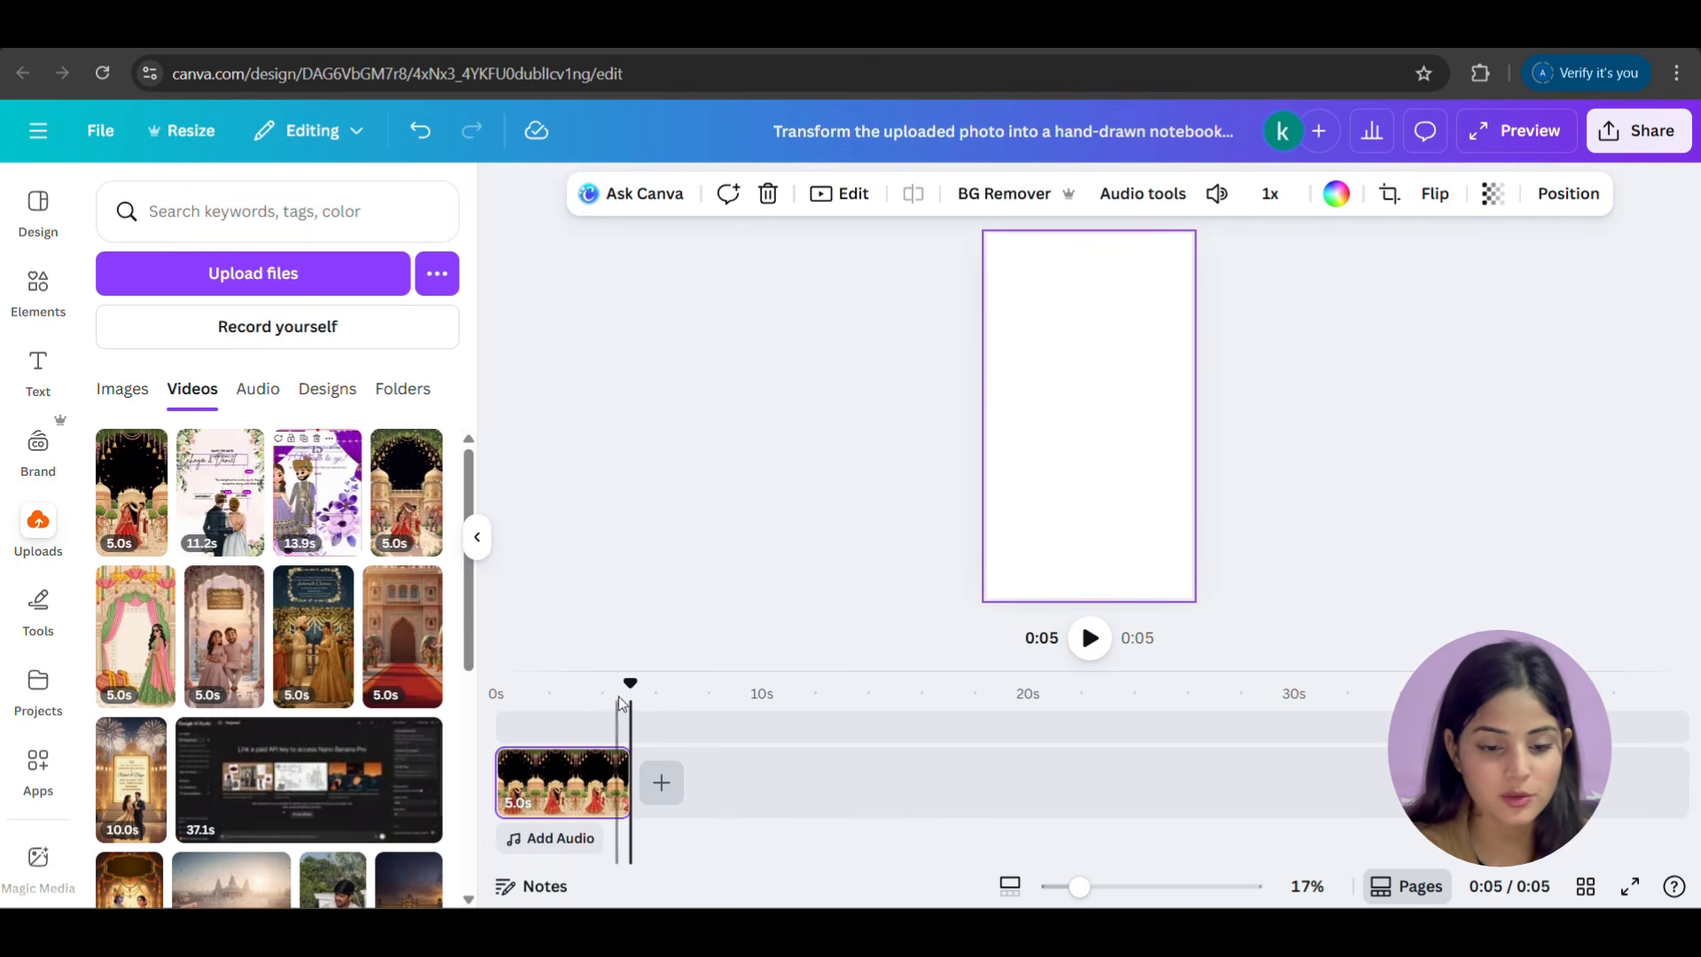
Slow the wedding clip to a video speed of 0.5 and preview the twirl from near the start.
left_click_drag(630, 700, 502, 714)
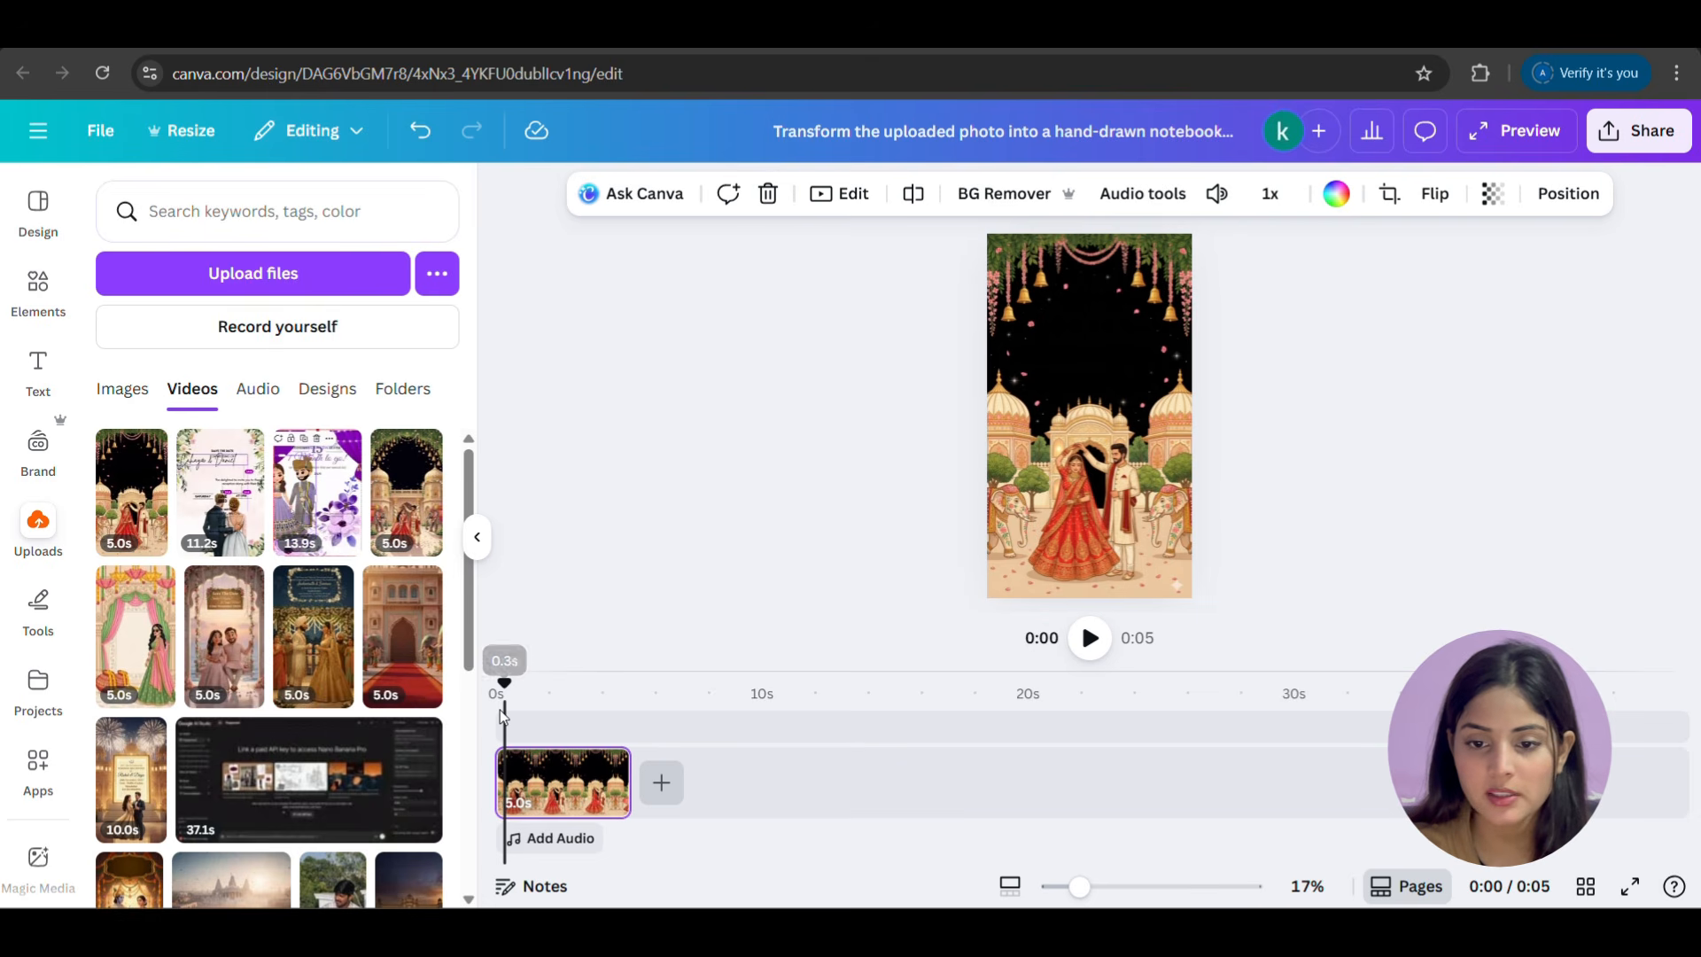
left_click(1269, 194)
left_click(1164, 286)
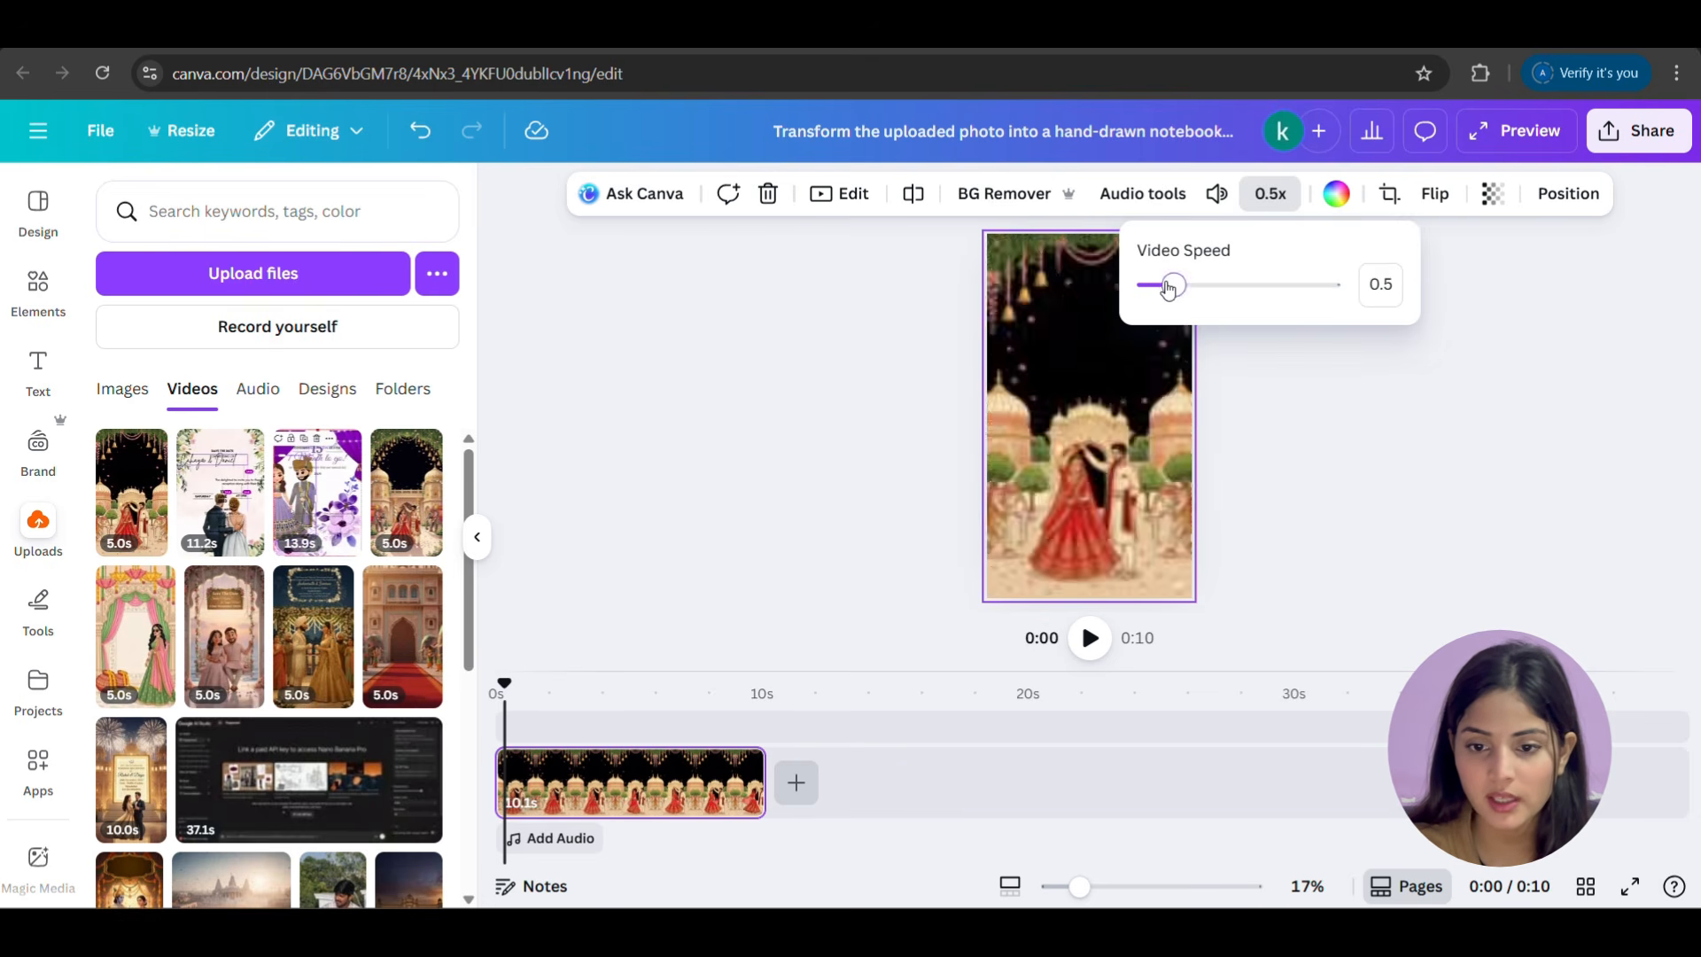
left_click(1088, 640)
left_click(1089, 639)
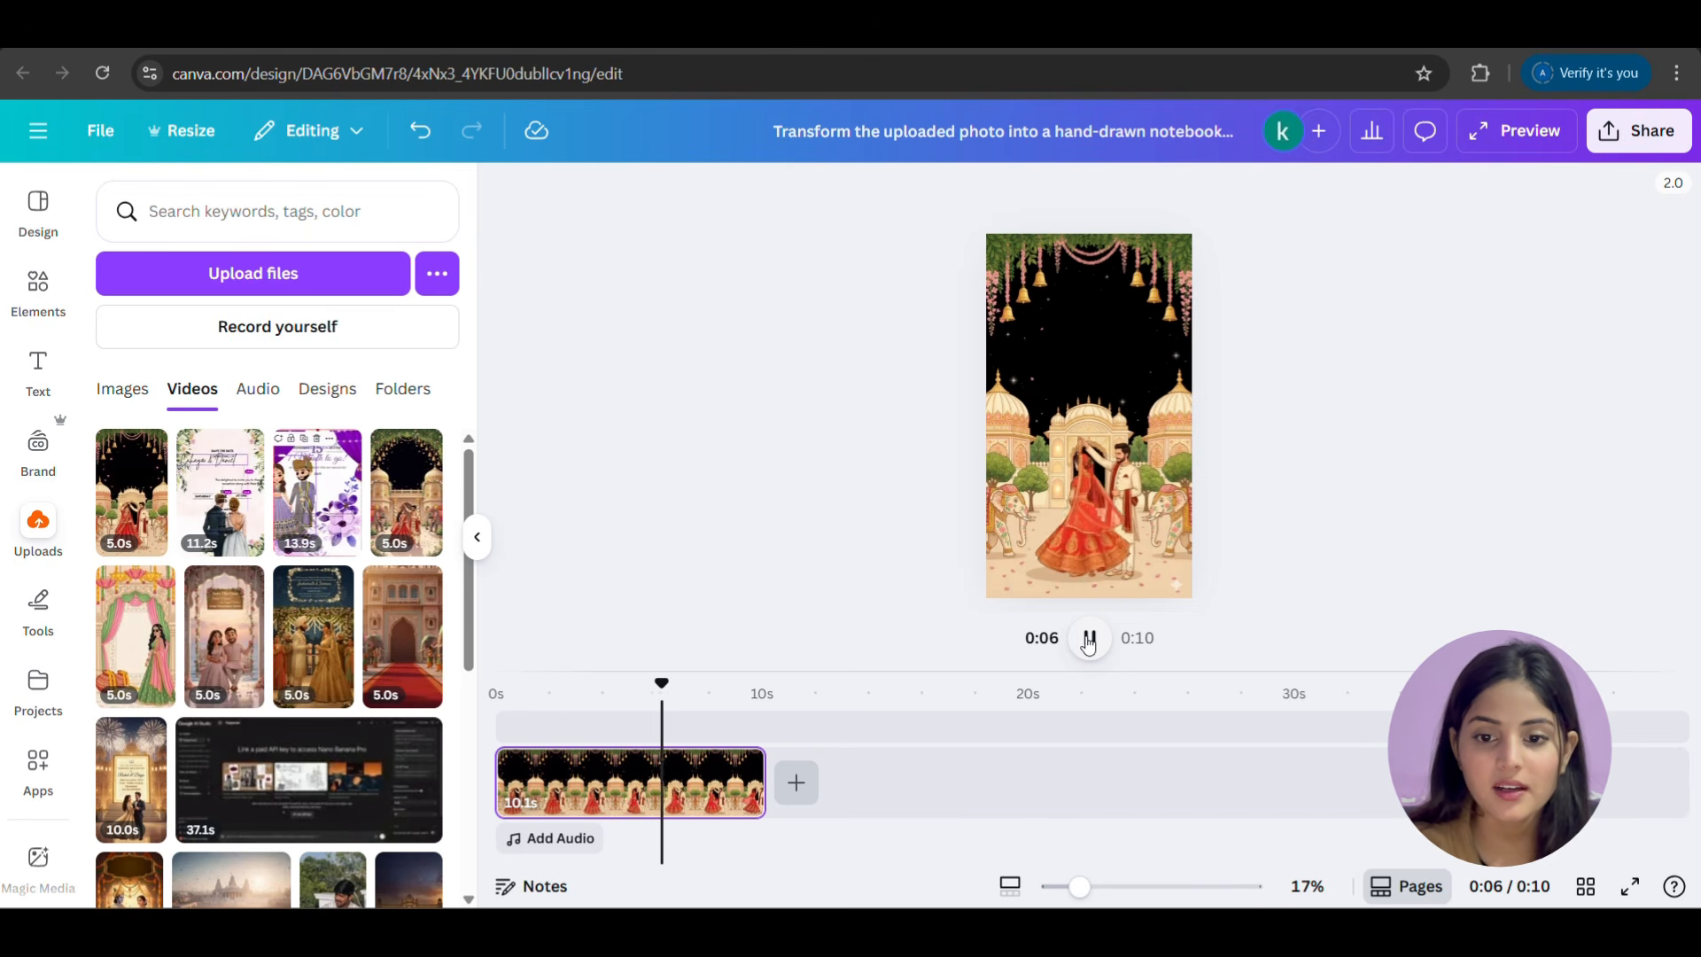
left_click(1089, 639)
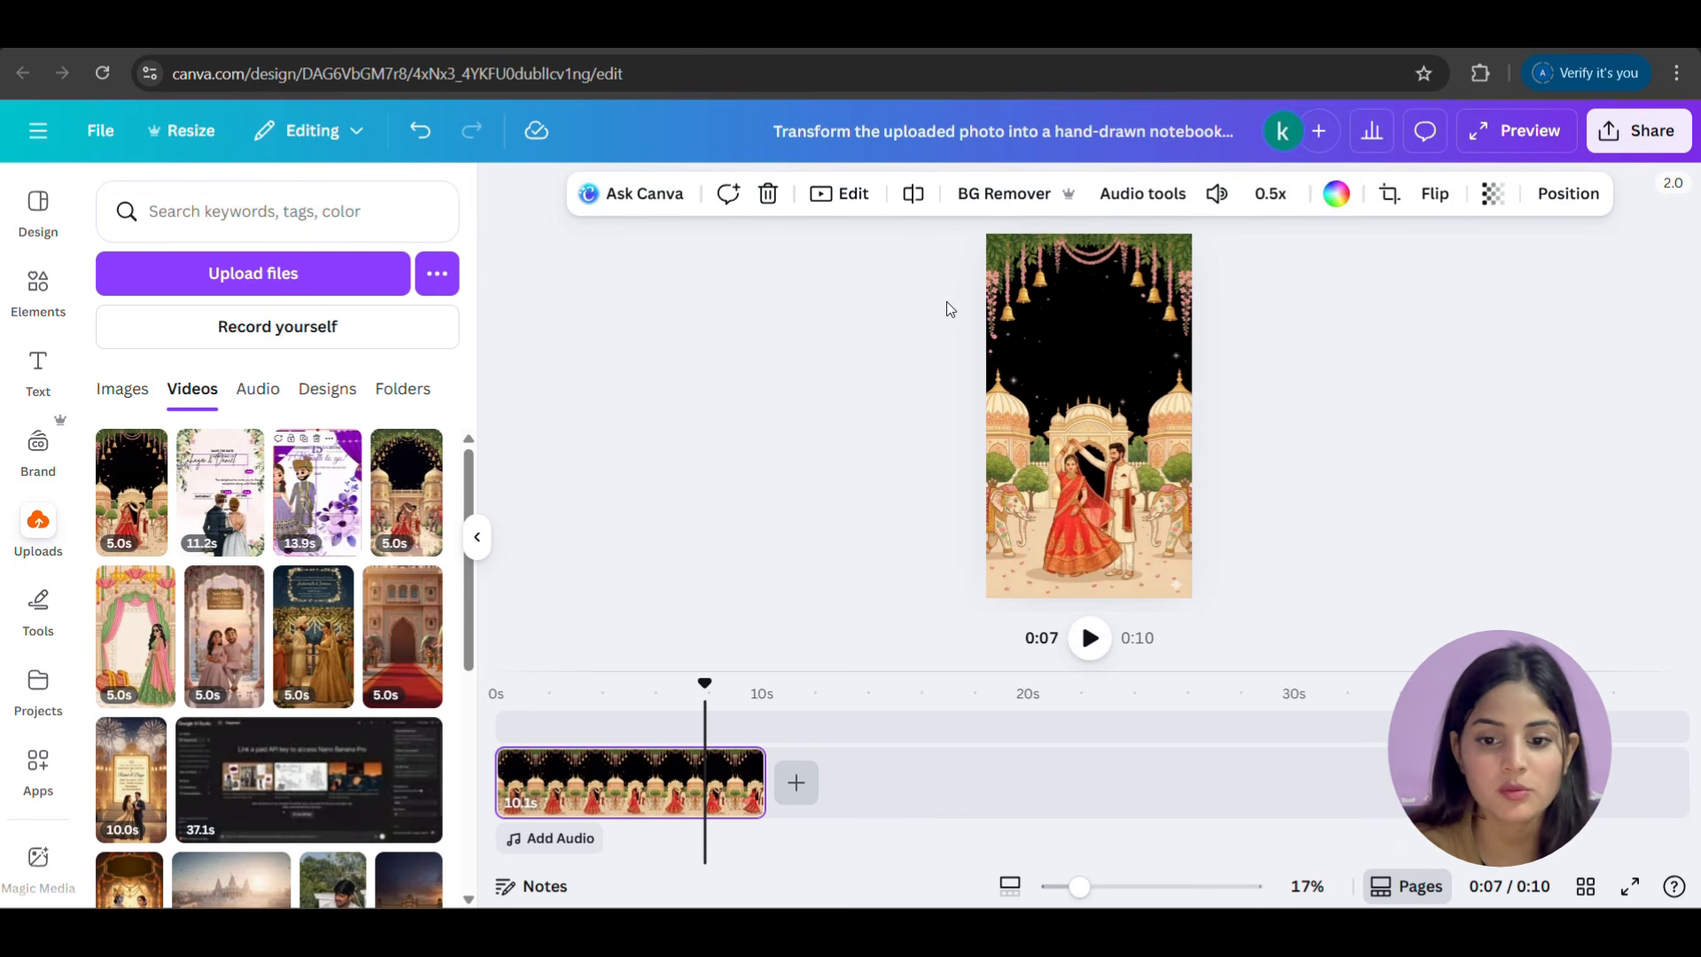
Mute the wedding clip's audio so its volume is 0.
left_click(1218, 195)
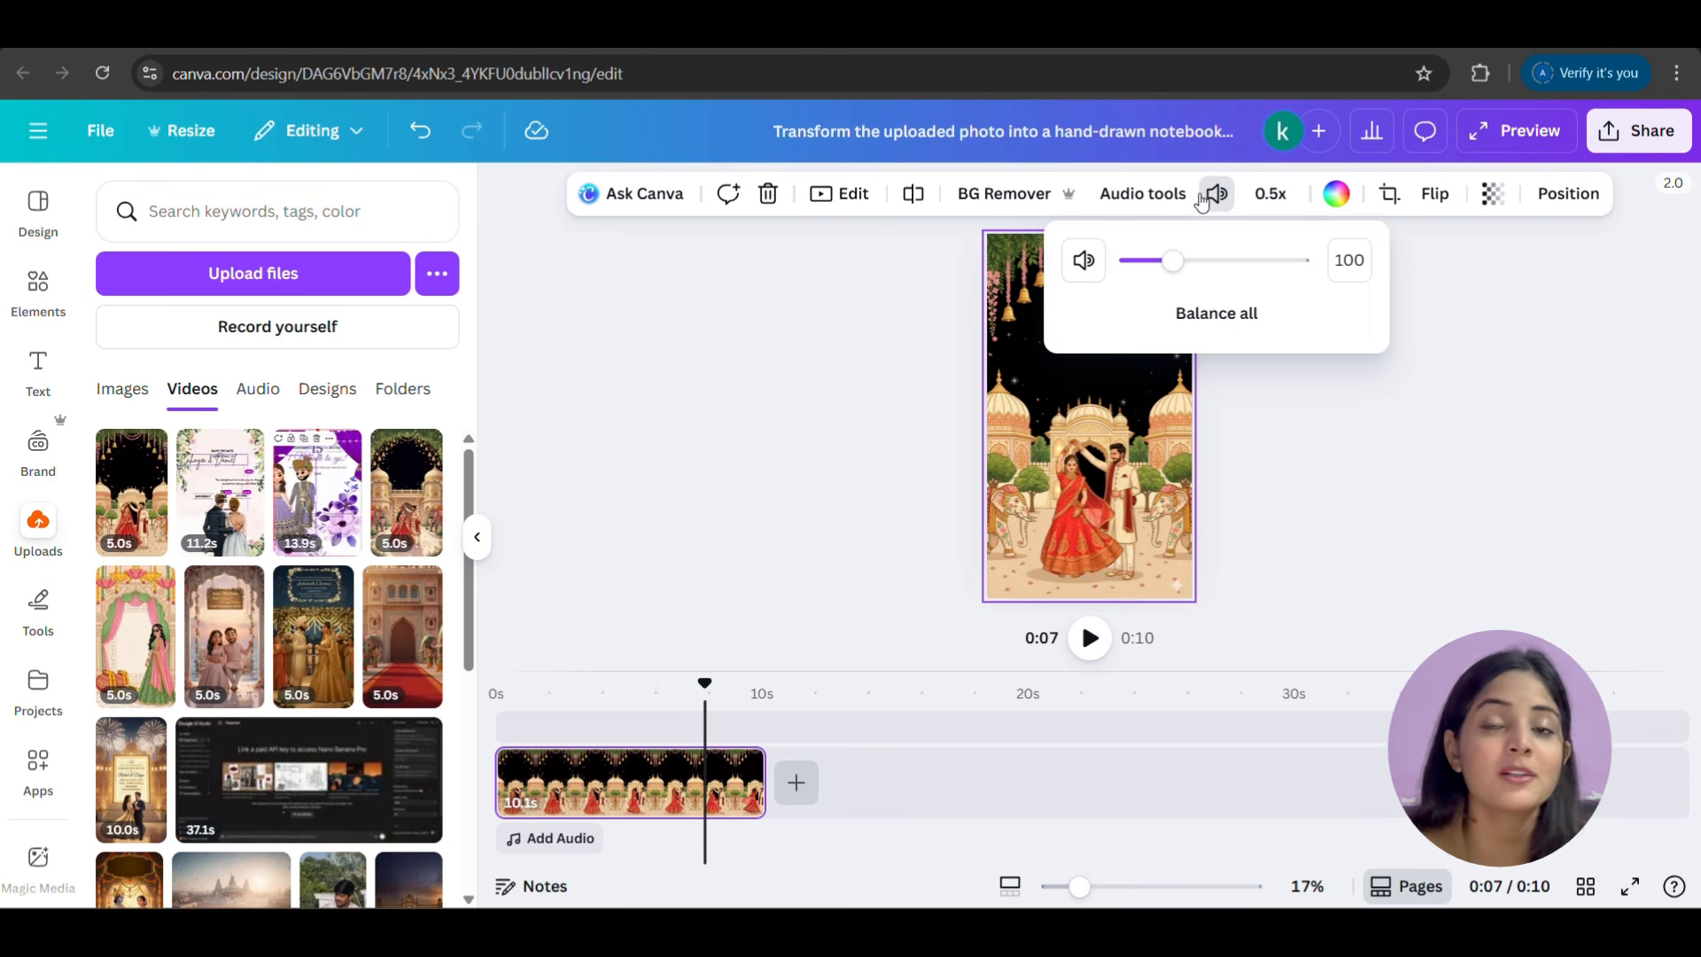
left_click(1080, 260)
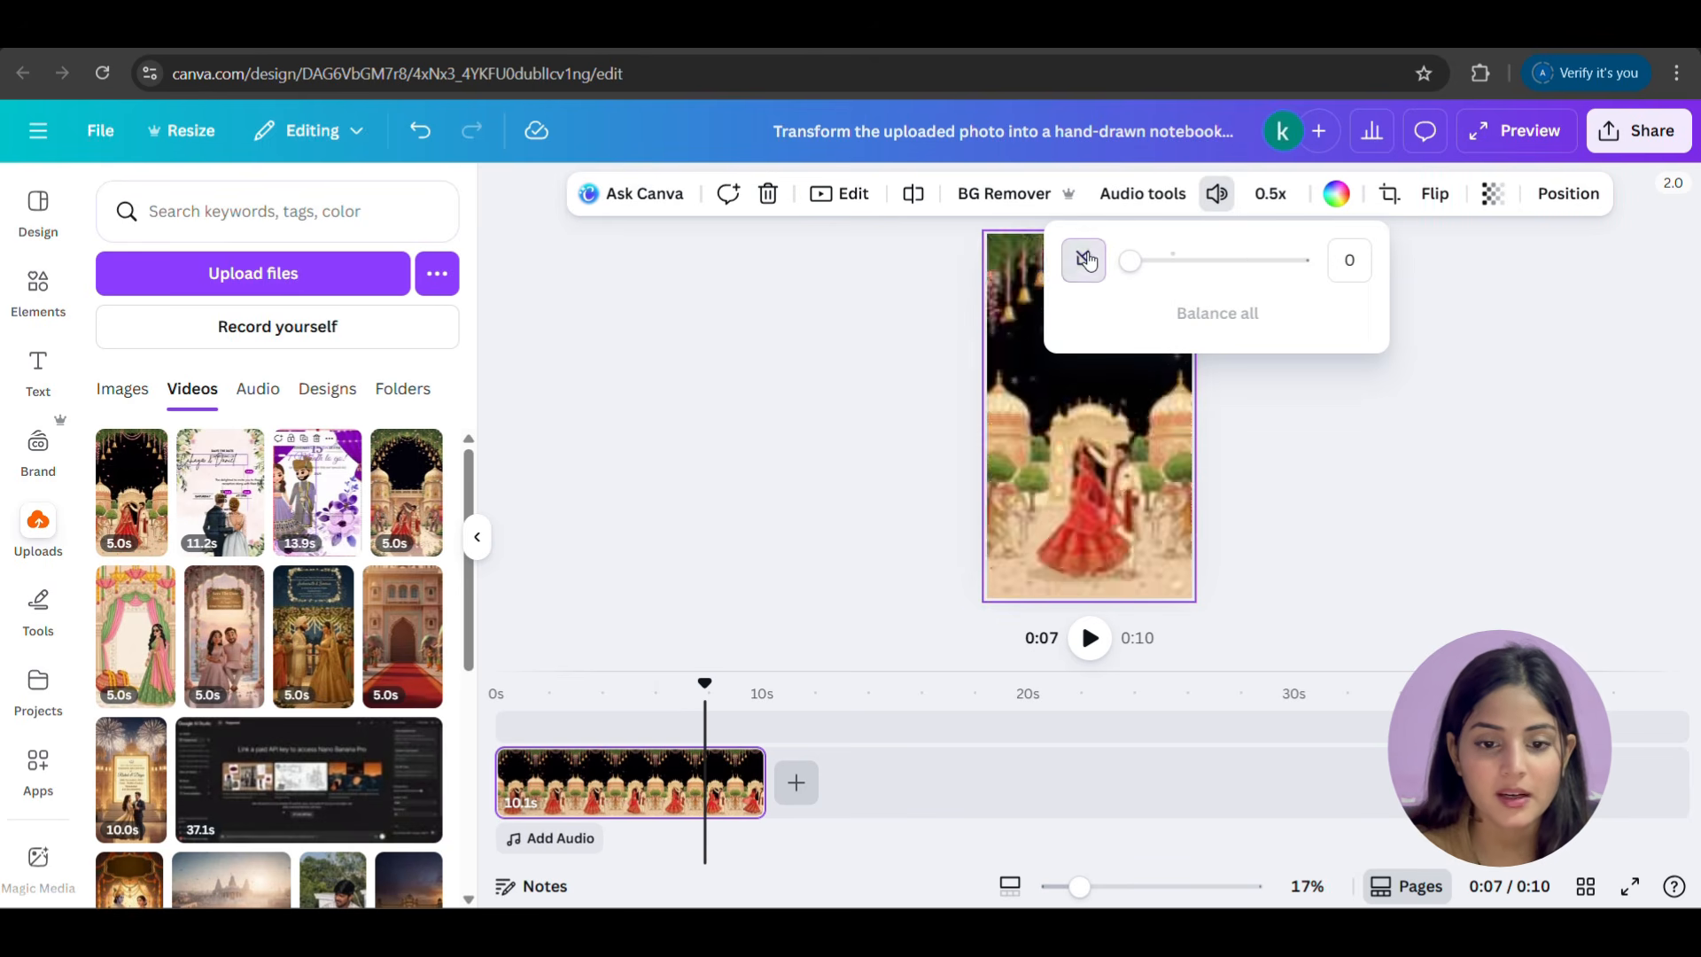
left_click(822, 365)
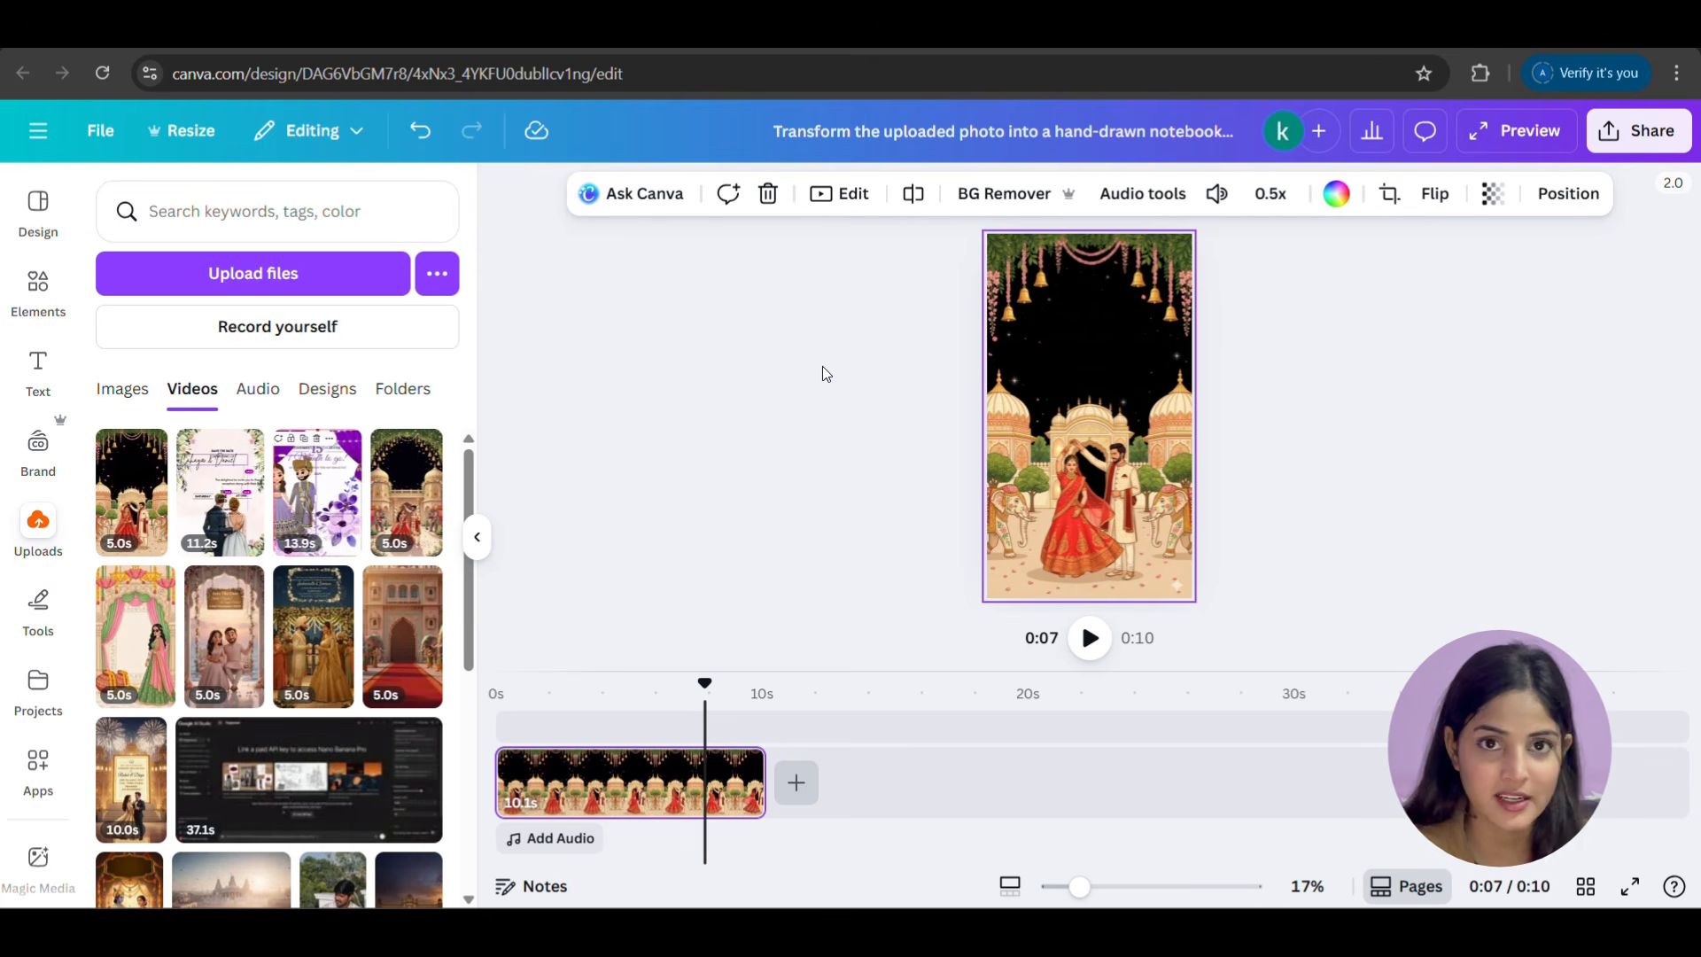
Add a heading over the wedding video reading "Save the date".
left_click(37, 372)
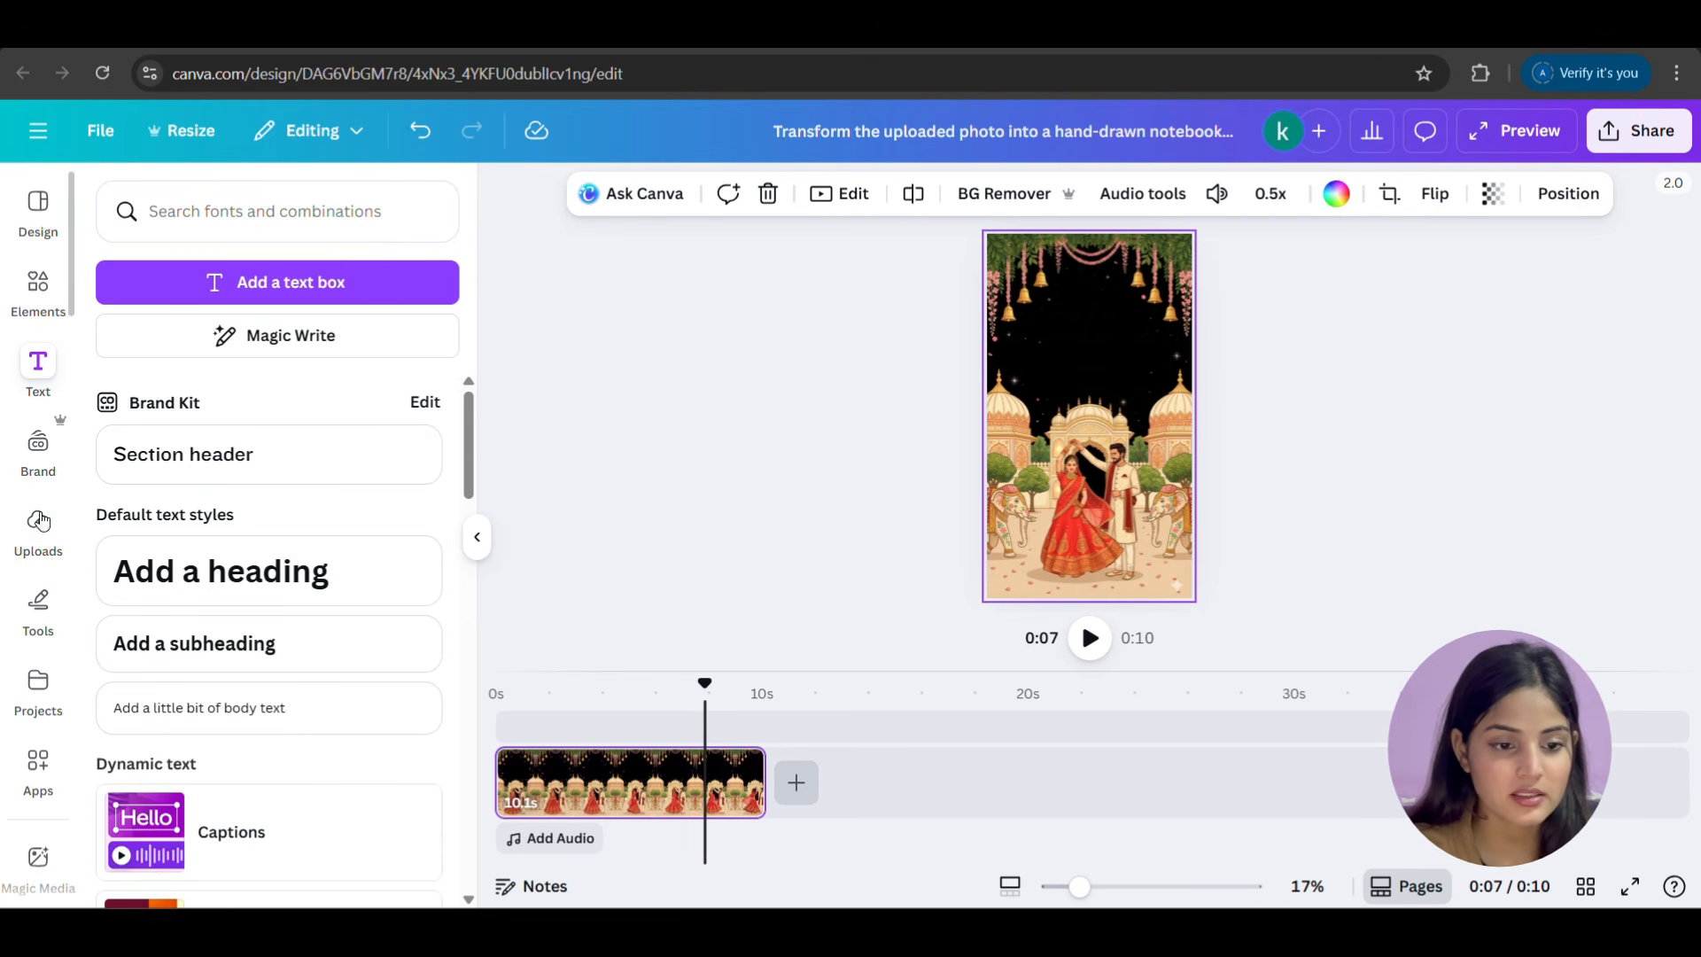
left_click(271, 582)
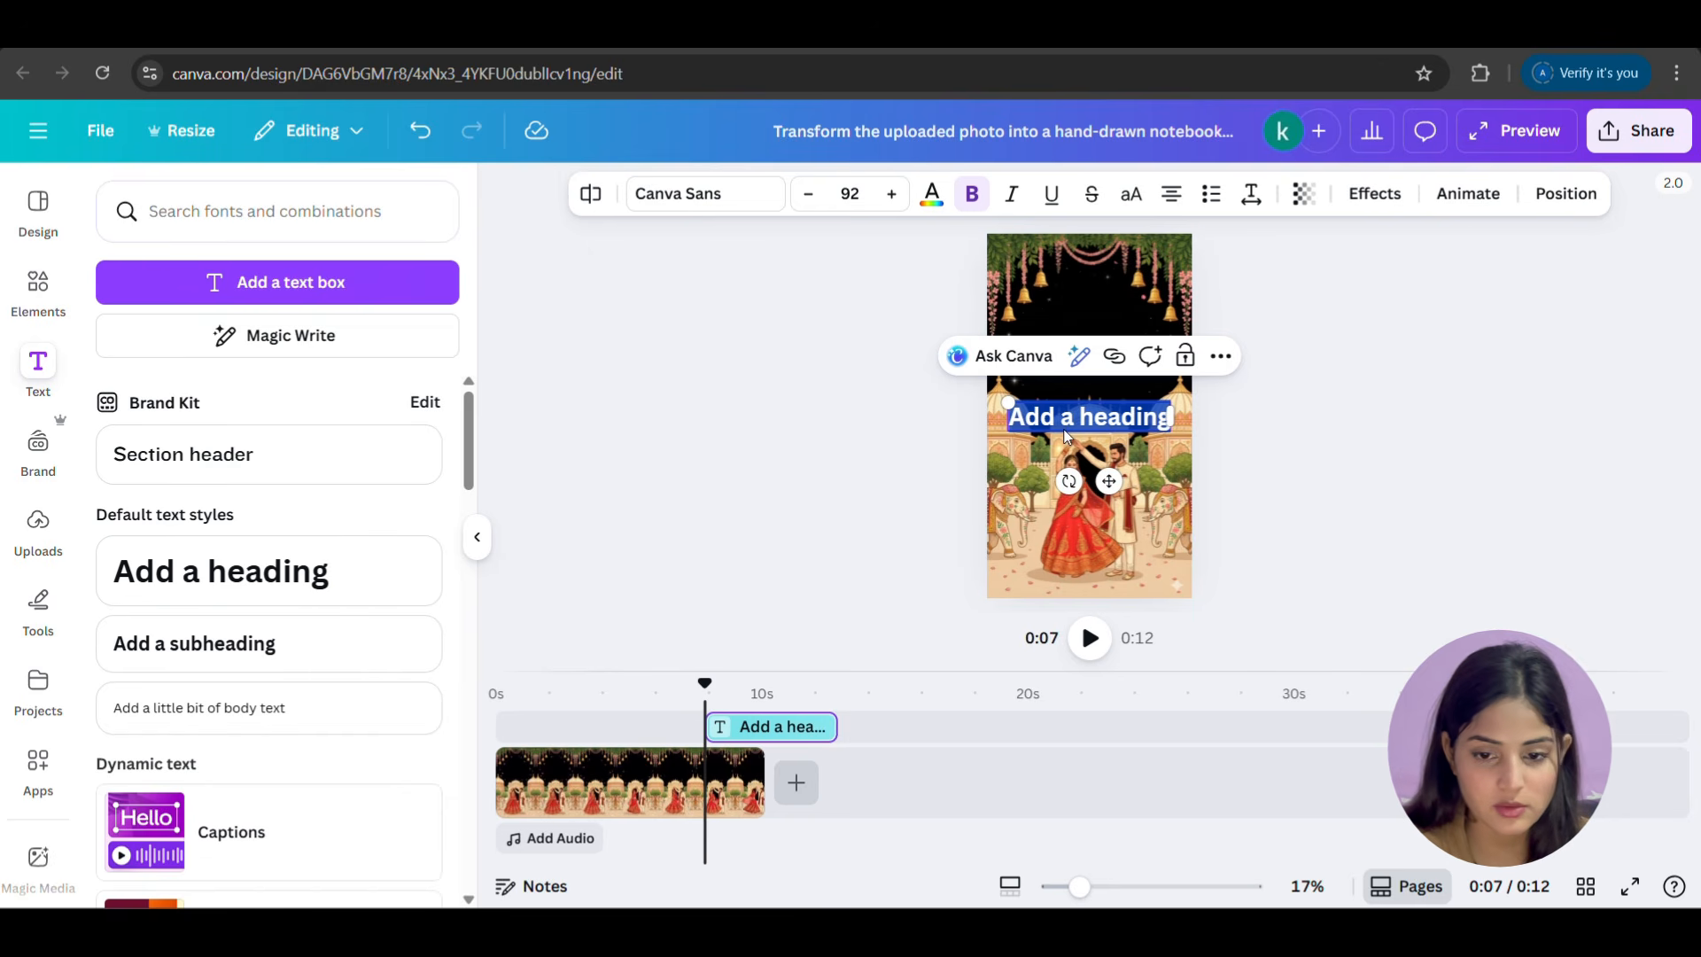
type("Save the date")
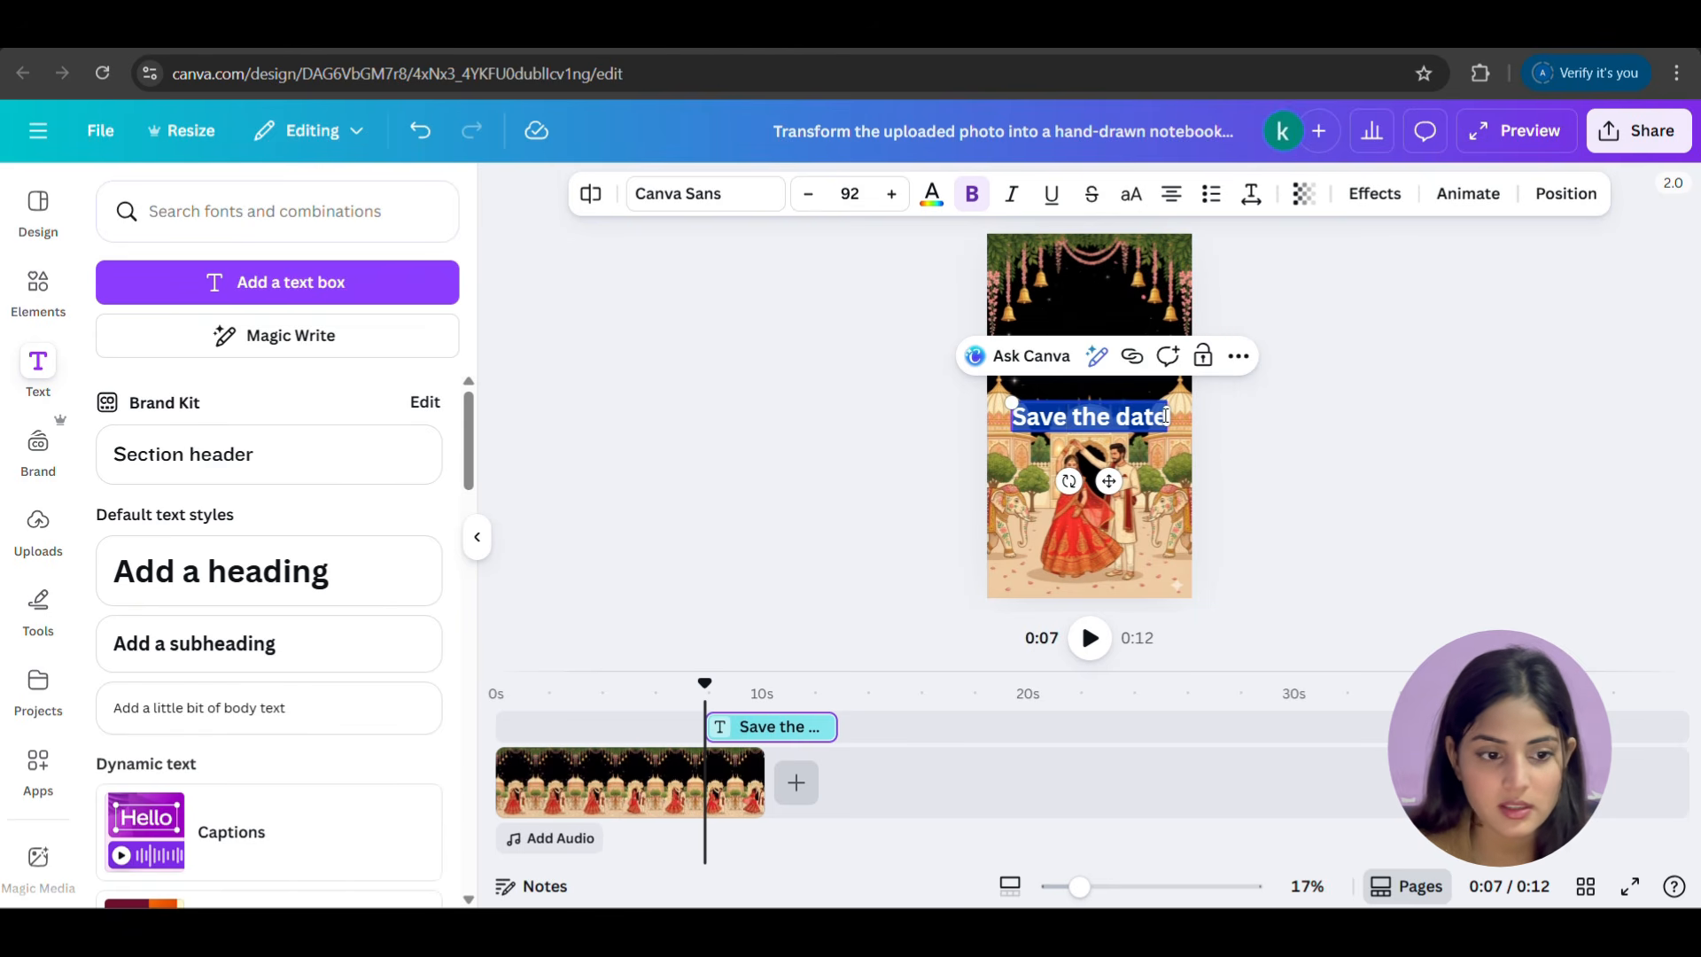
Colour the "Save the date" heading white and move it up into the dark sky above the palace.
left_click(941, 205)
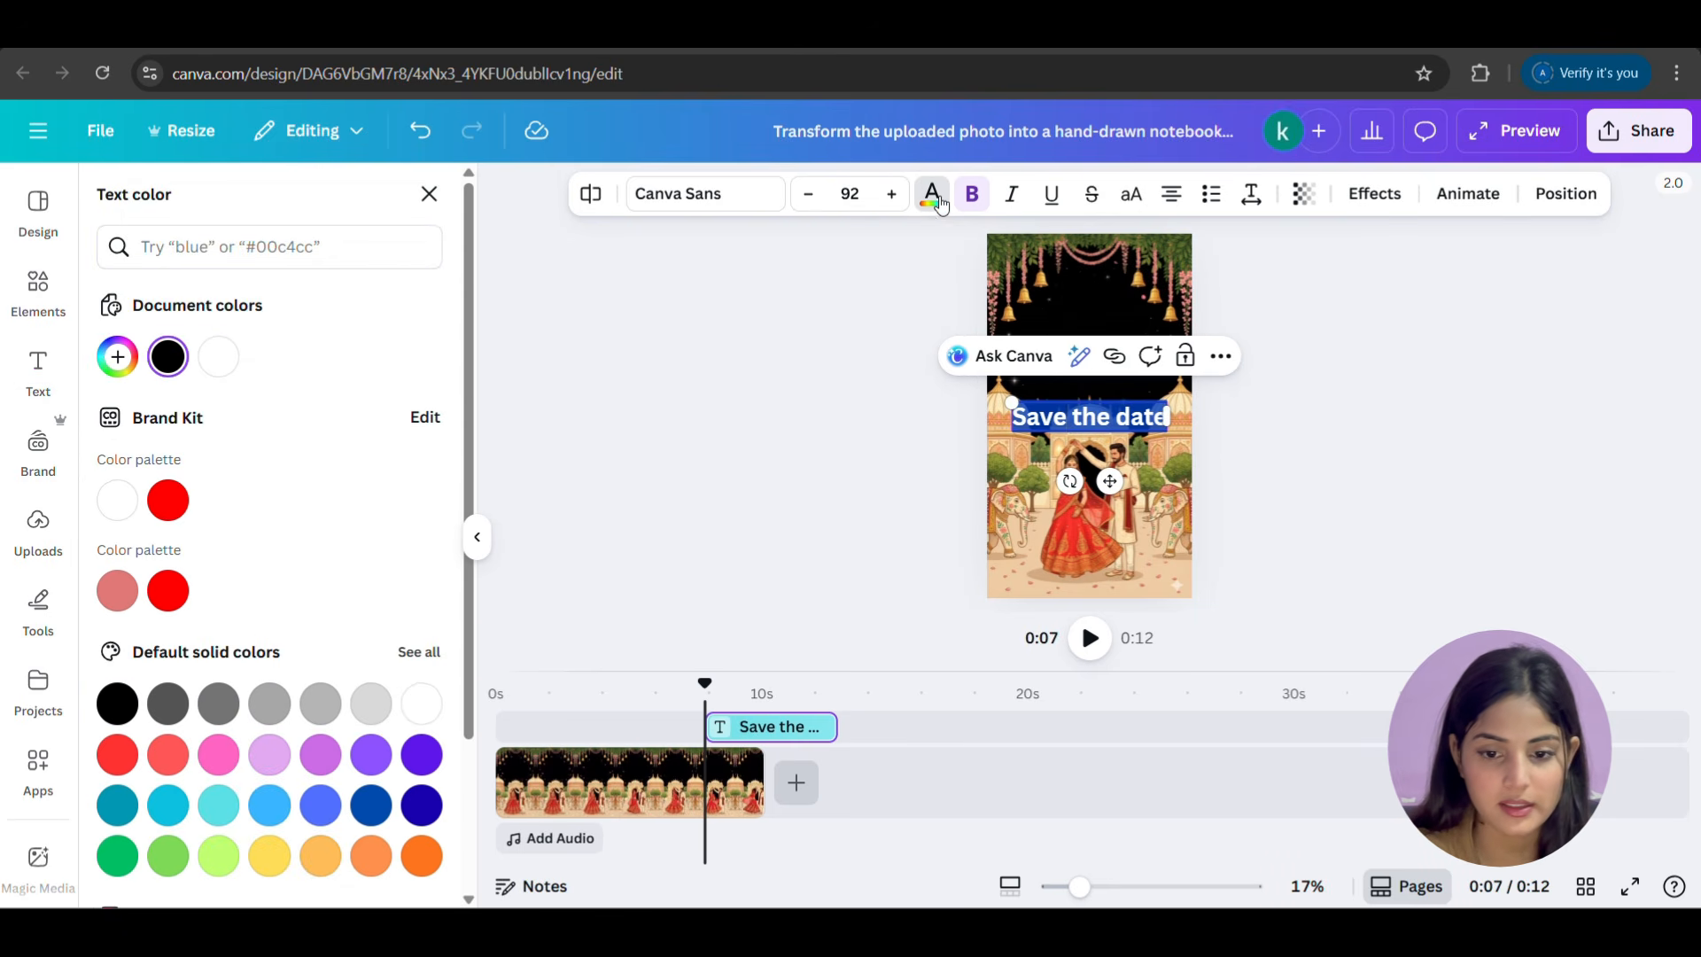
left_click(218, 356)
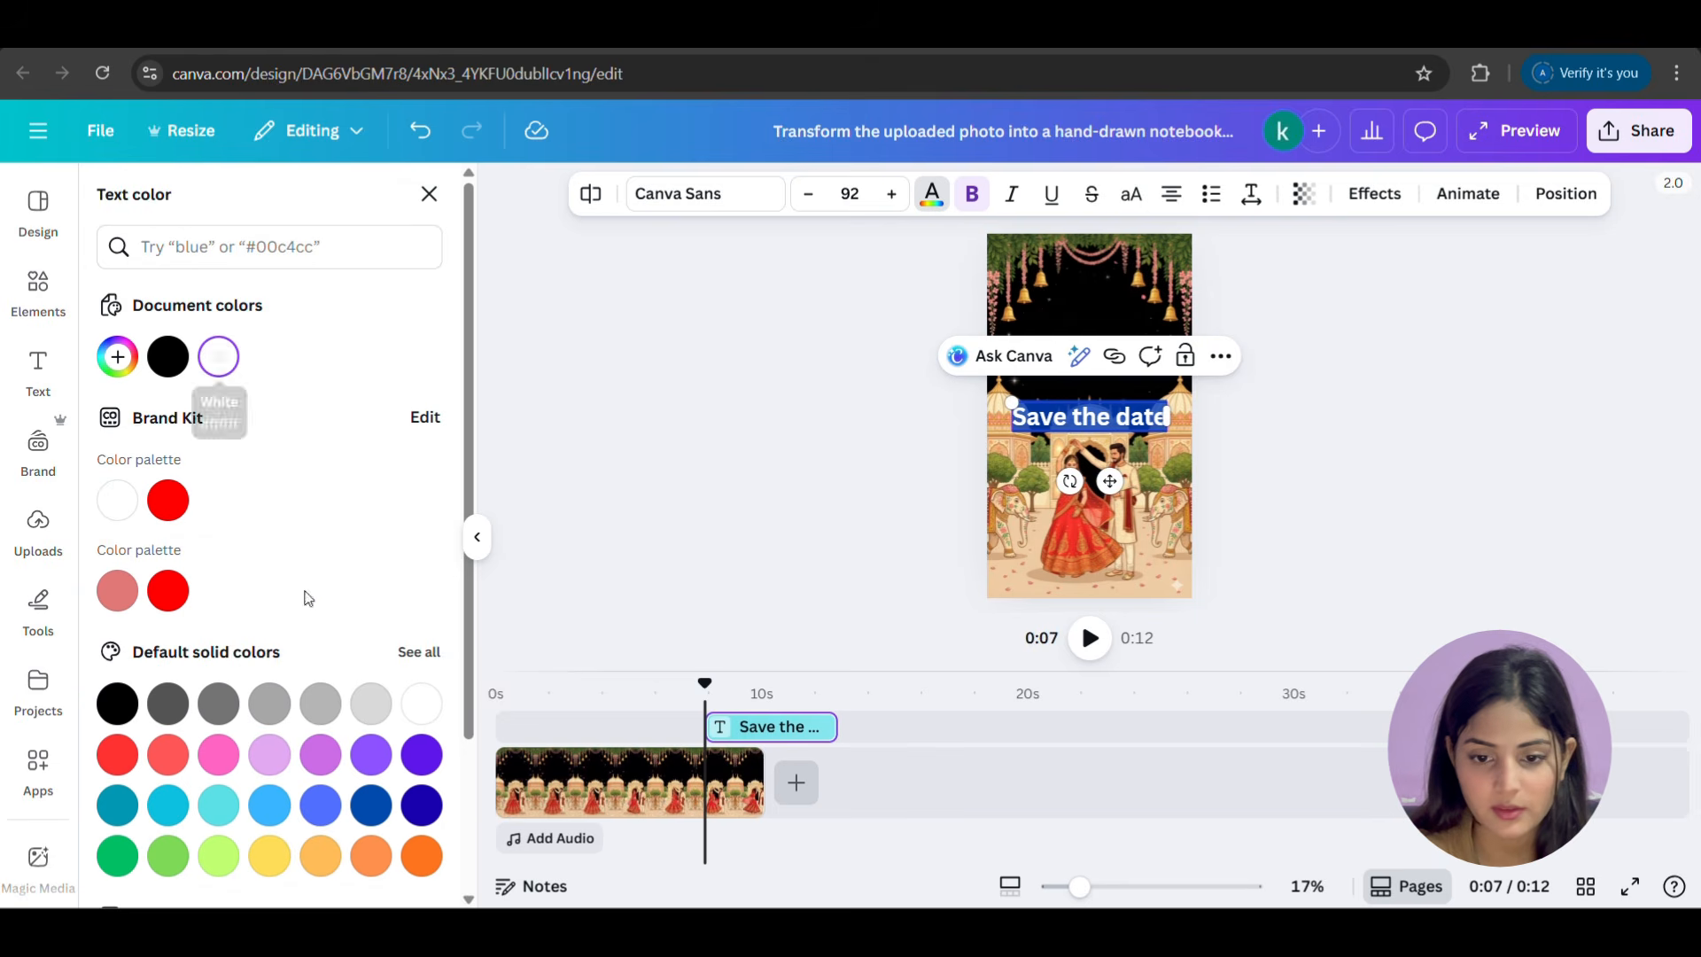
left_click(799, 413)
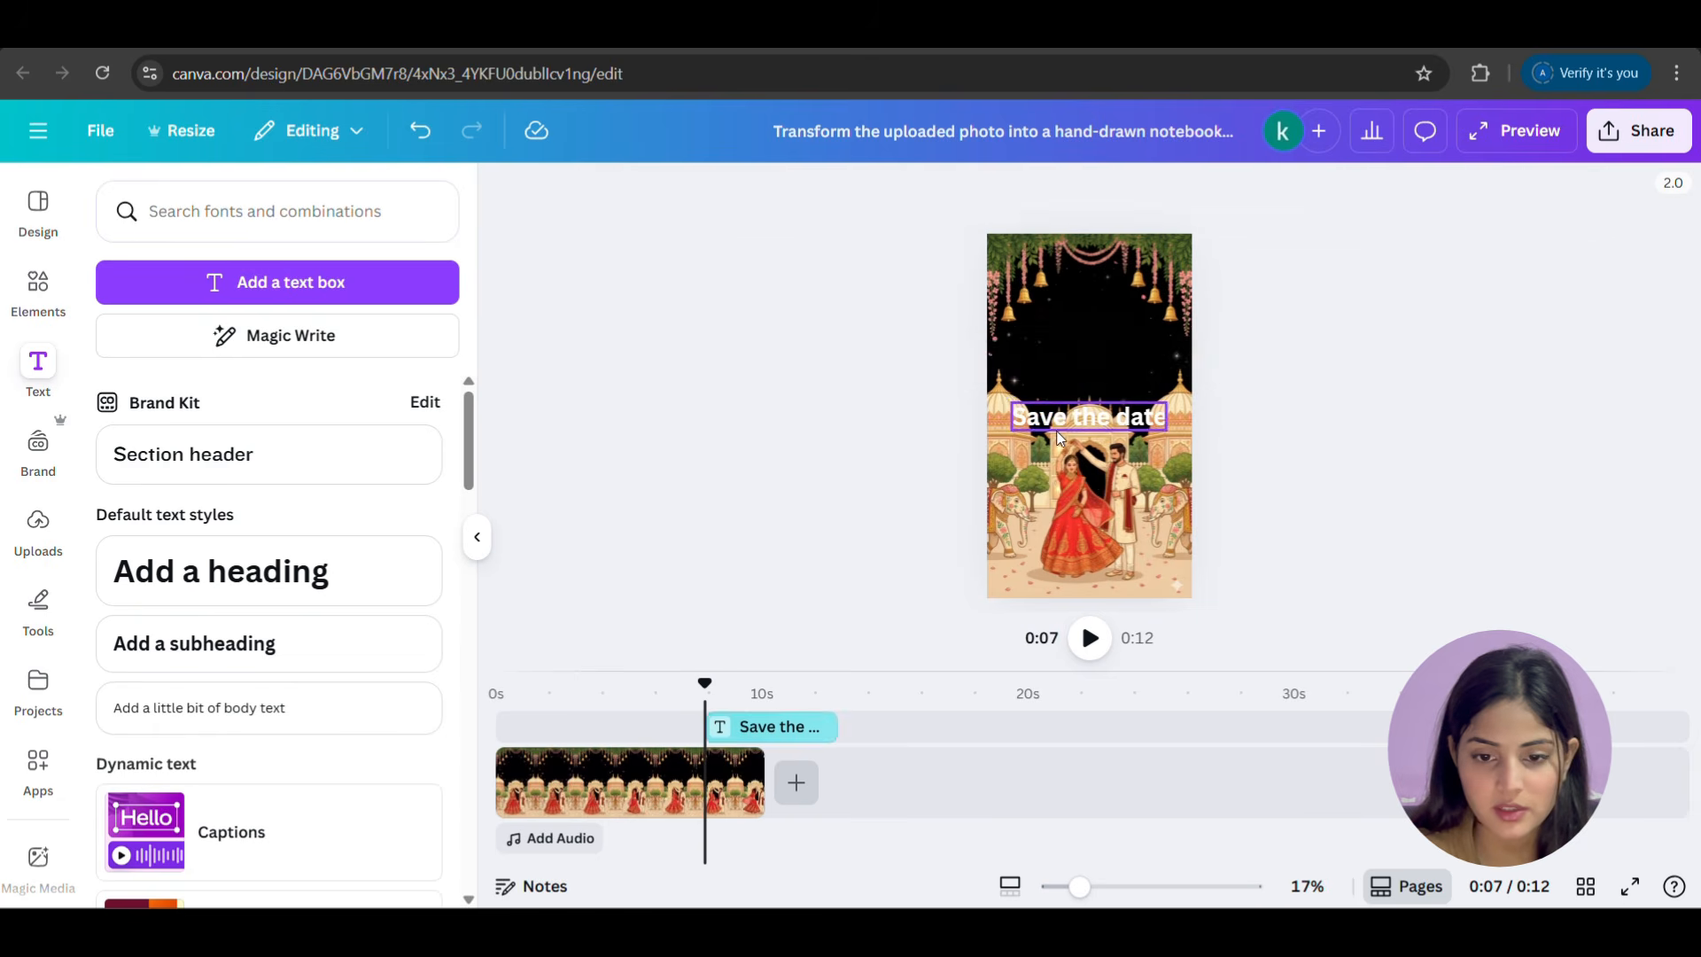
left_click(1065, 430)
left_click_drag(1065, 430, 1066, 347)
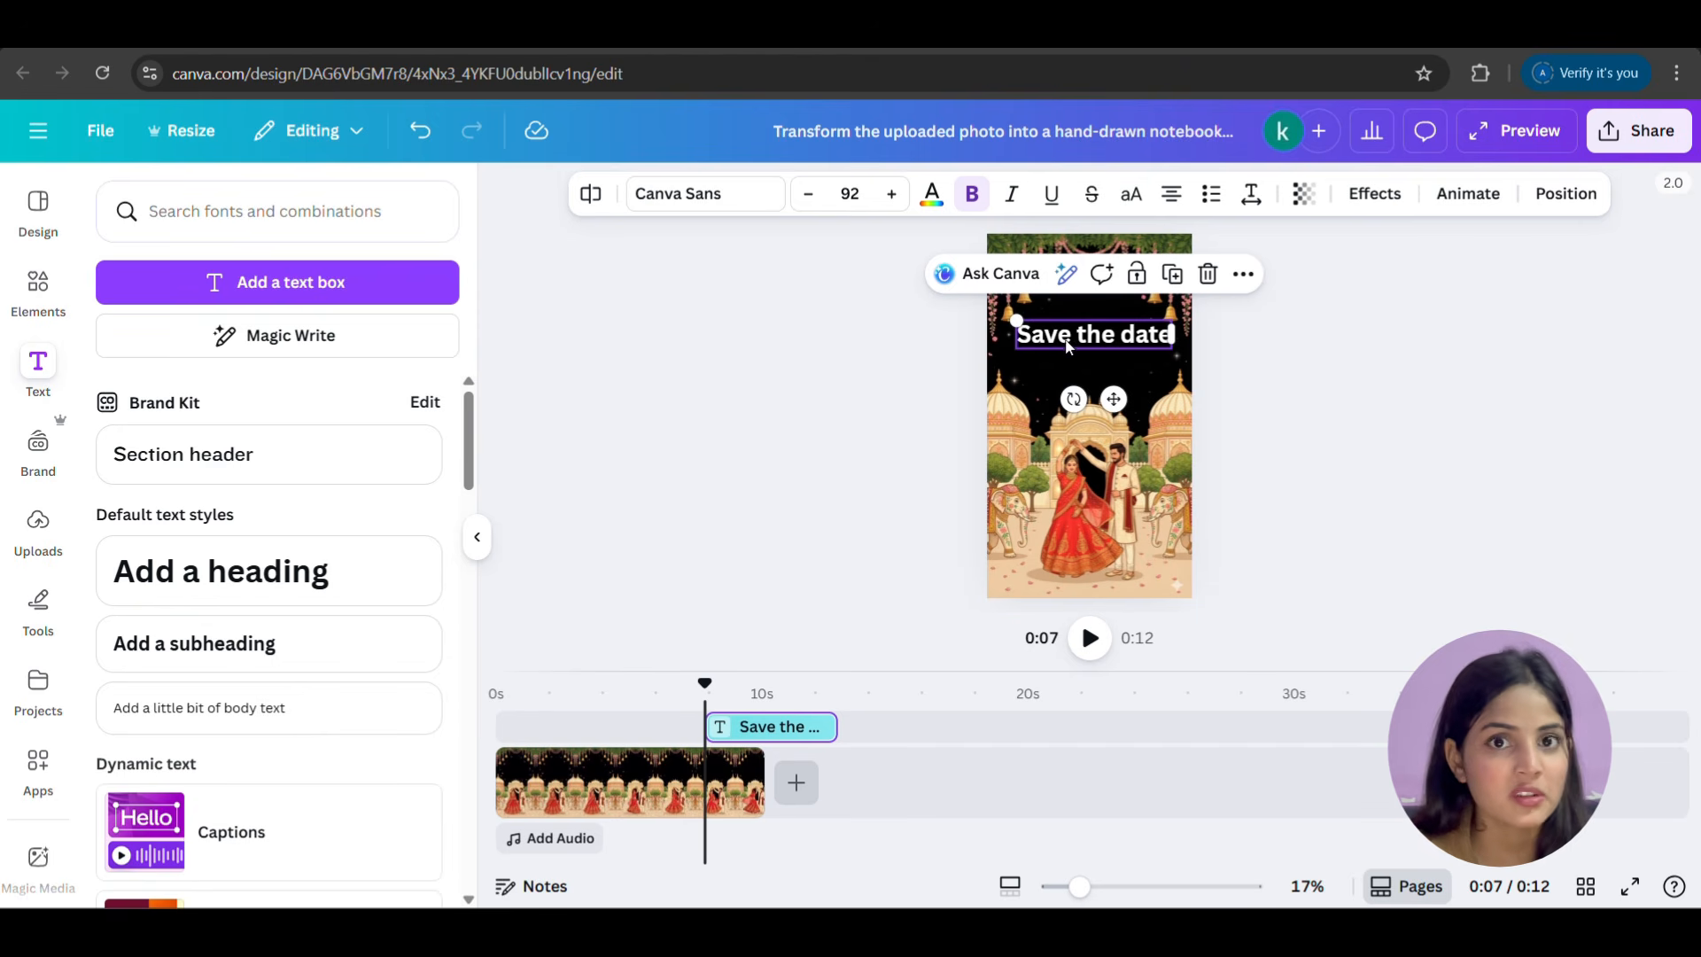
Change the "Save the date" heading's font to Great Vibes and move it slightly higher in the dark sky between the bells.
left_click(715, 196)
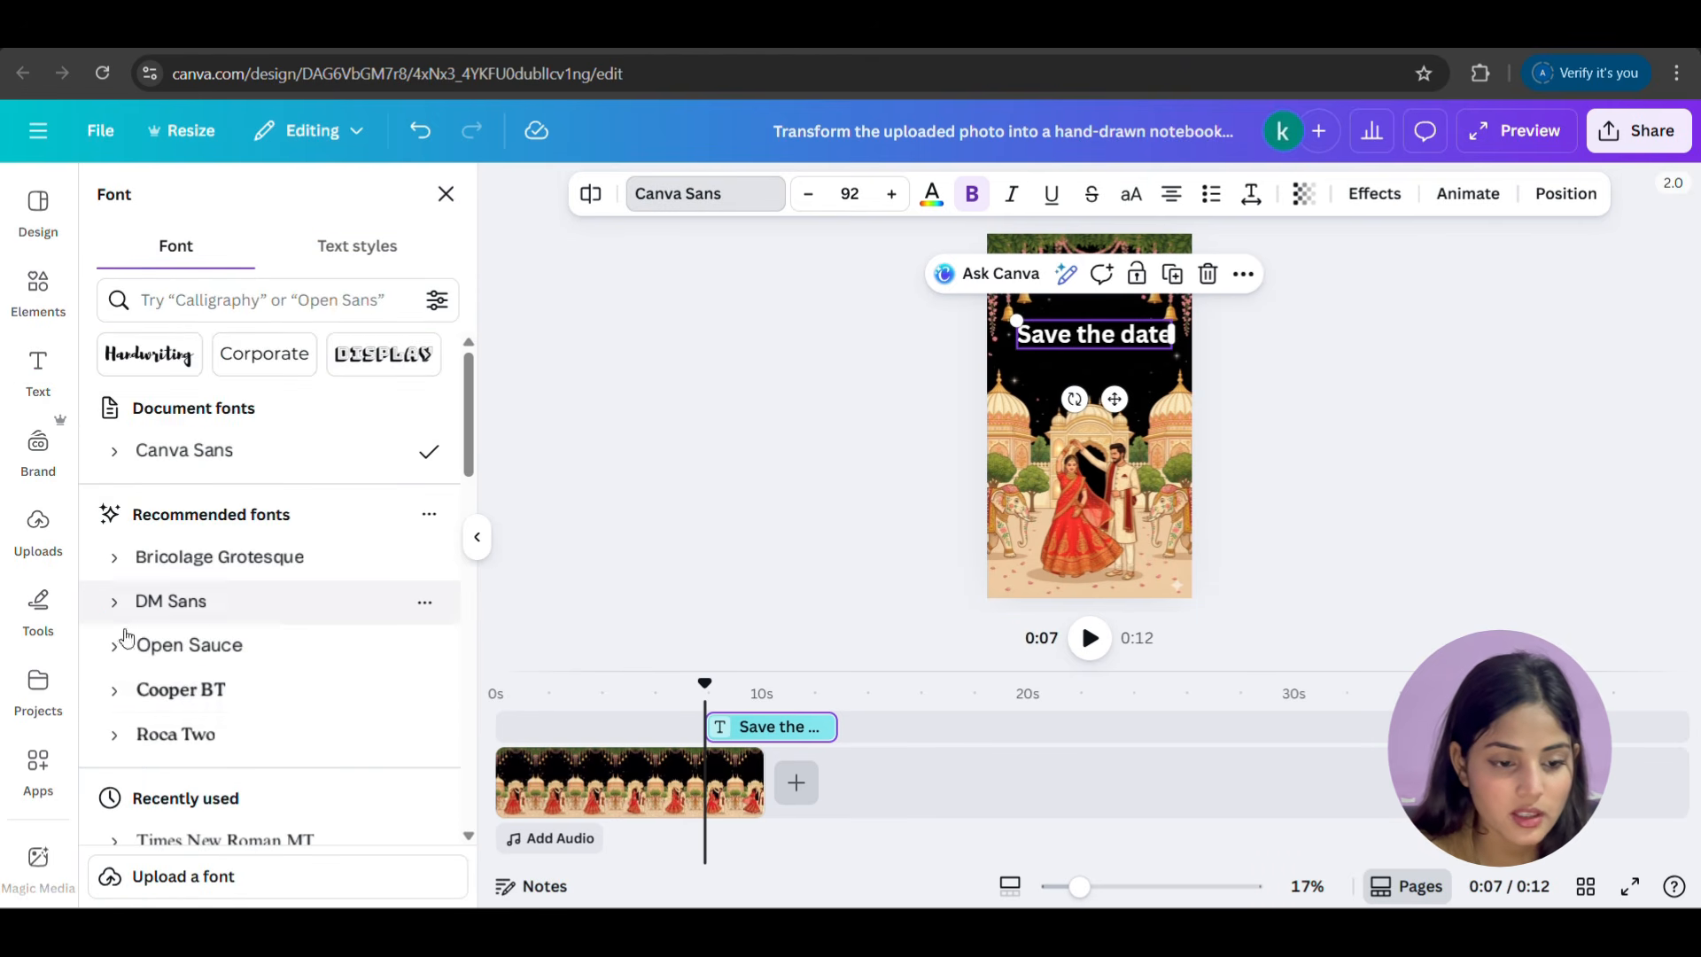
scroll(246, 684, "down", 2)
scroll(246, 684, "down", 2)
left_click(207, 738)
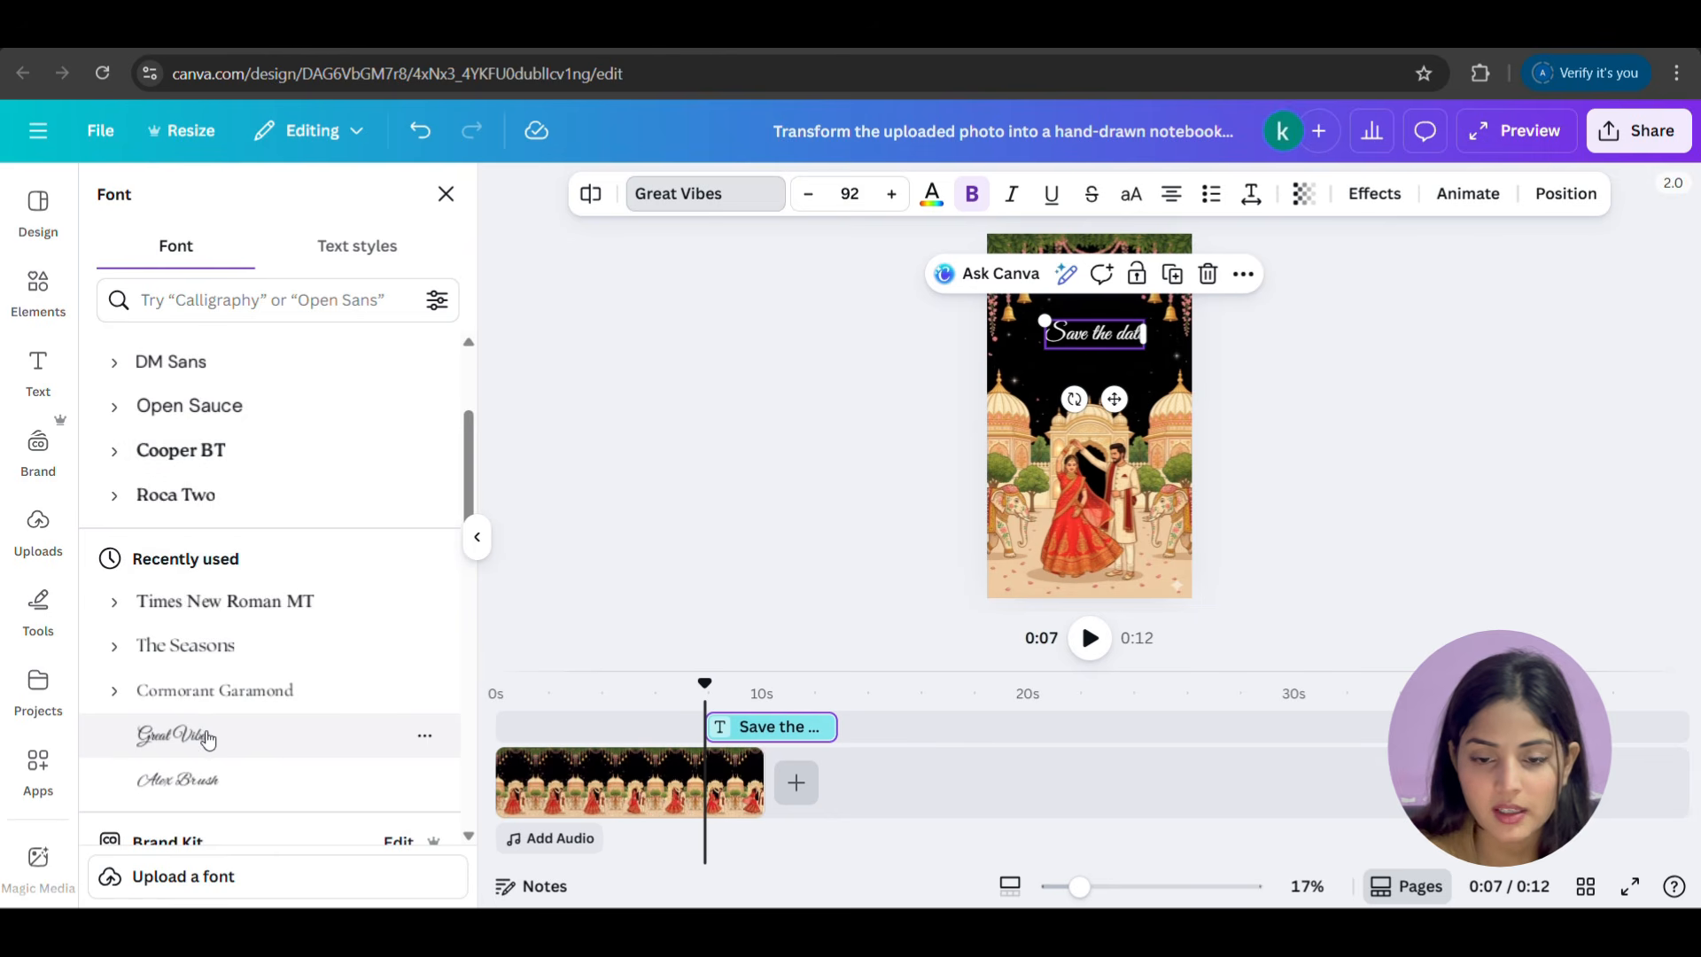
left_click(1272, 363)
left_click(1321, 361)
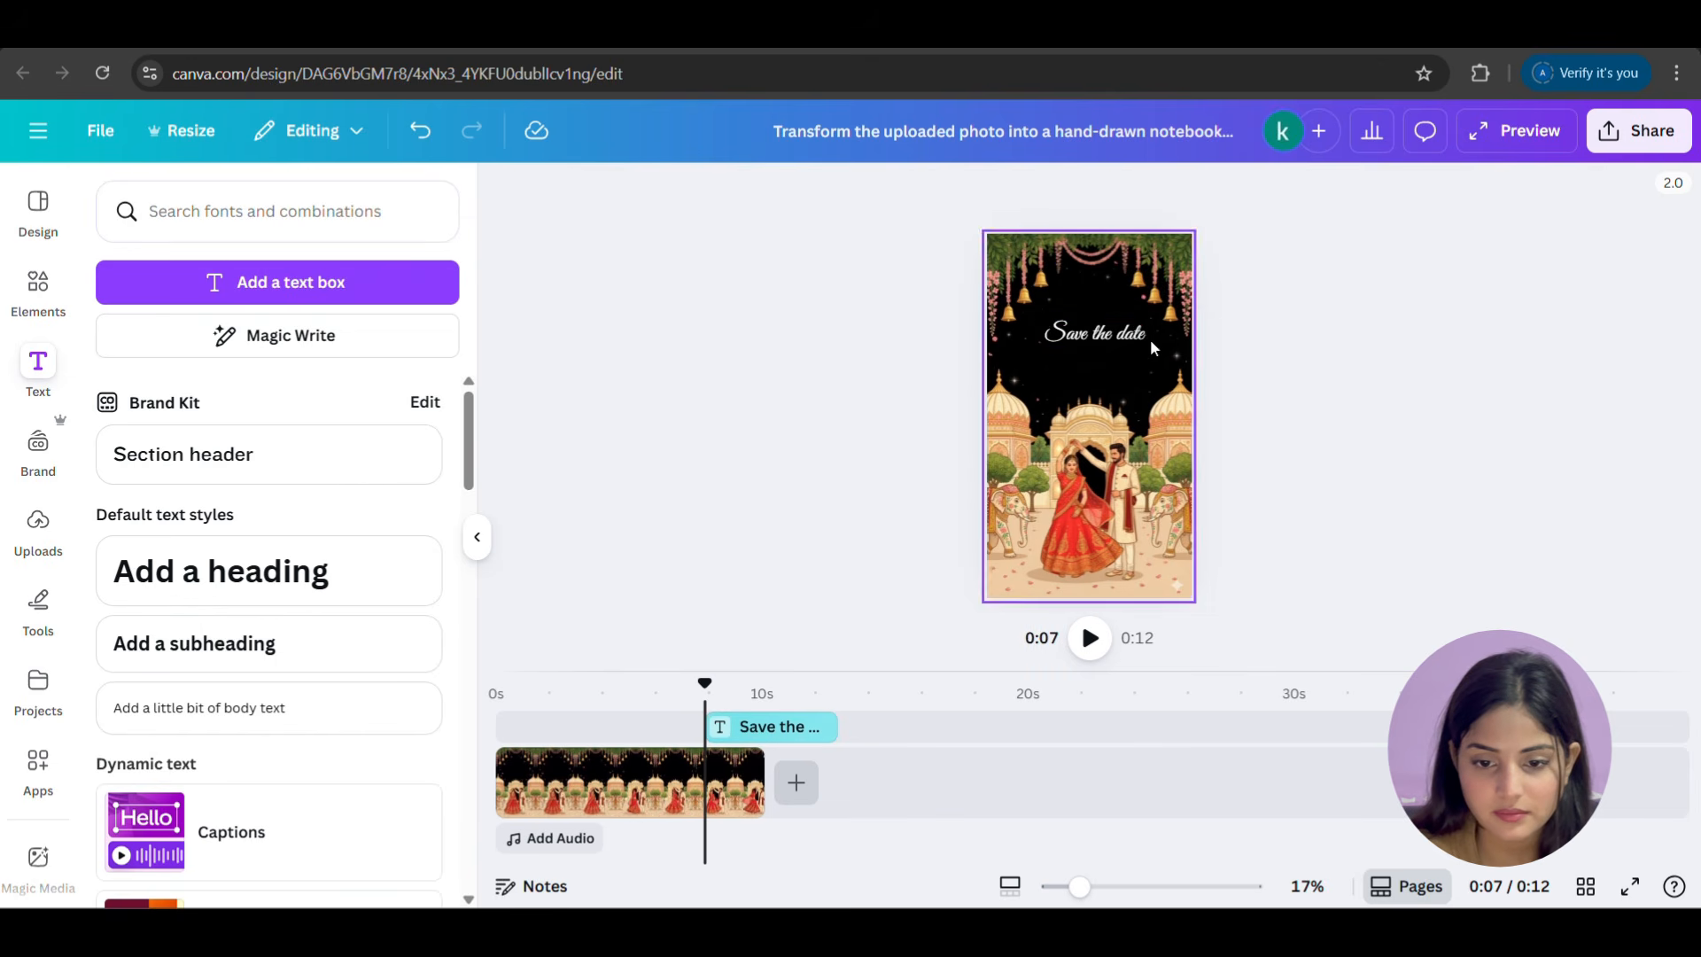
left_click(1085, 340)
left_click_drag(1085, 340, 1122, 313)
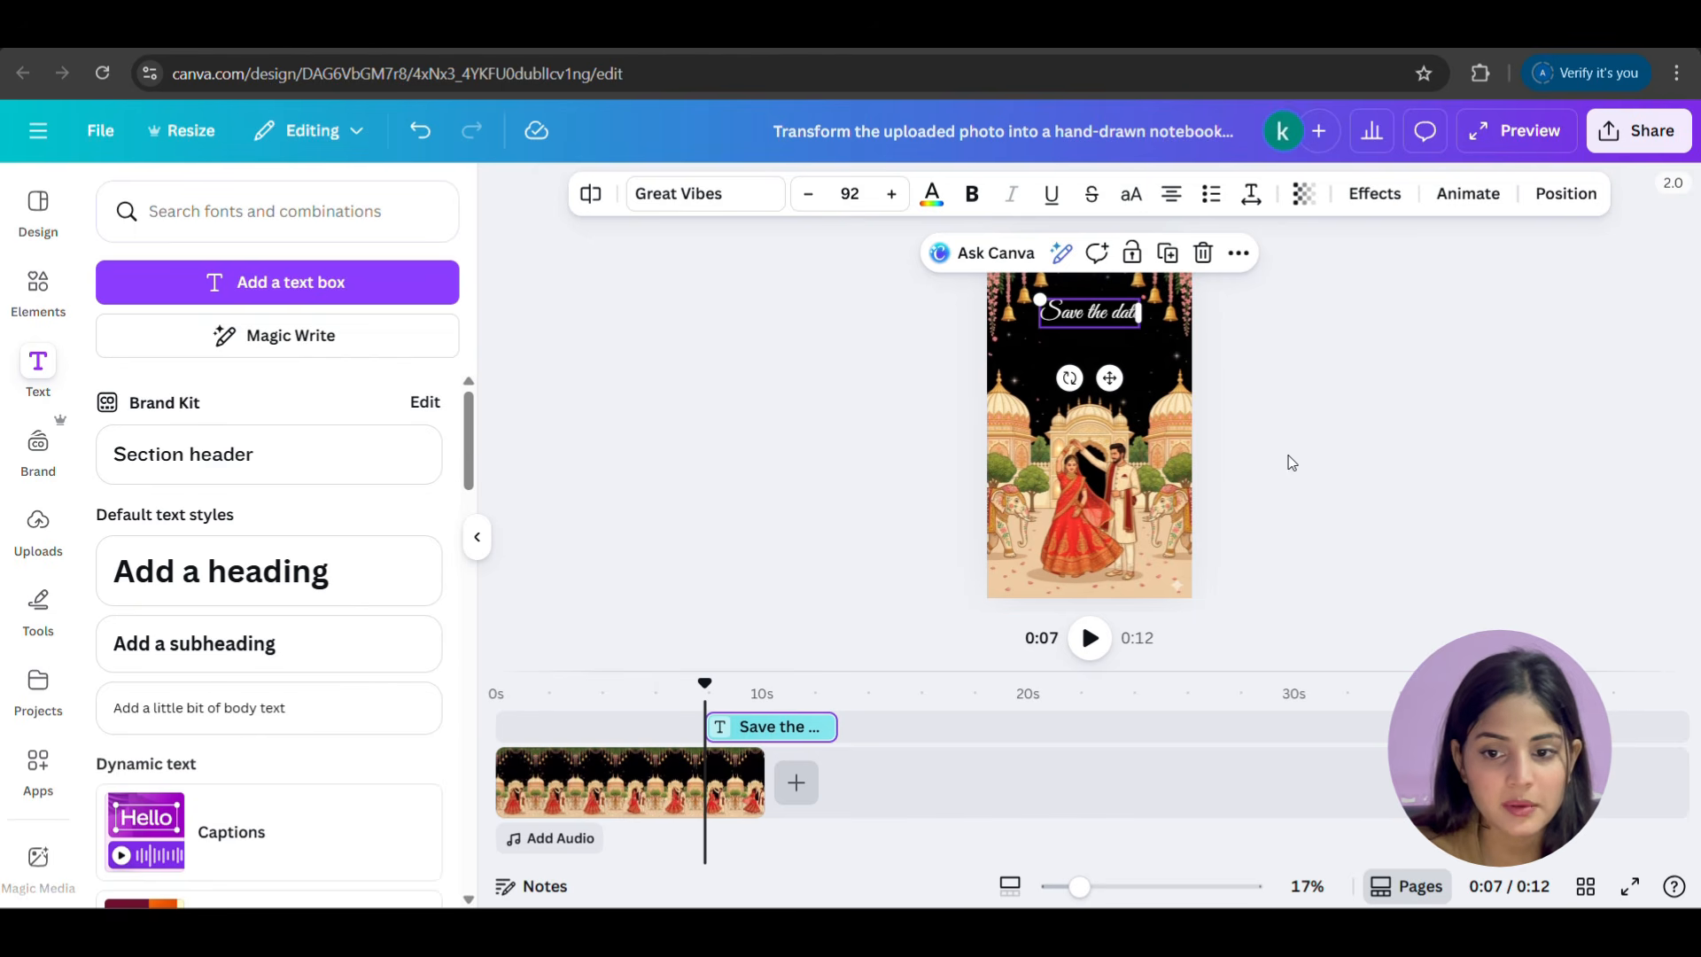
Apply the Succession animation to the heading and set its timing to span the whole wedding clip from 0 s.
left_click(1432, 206)
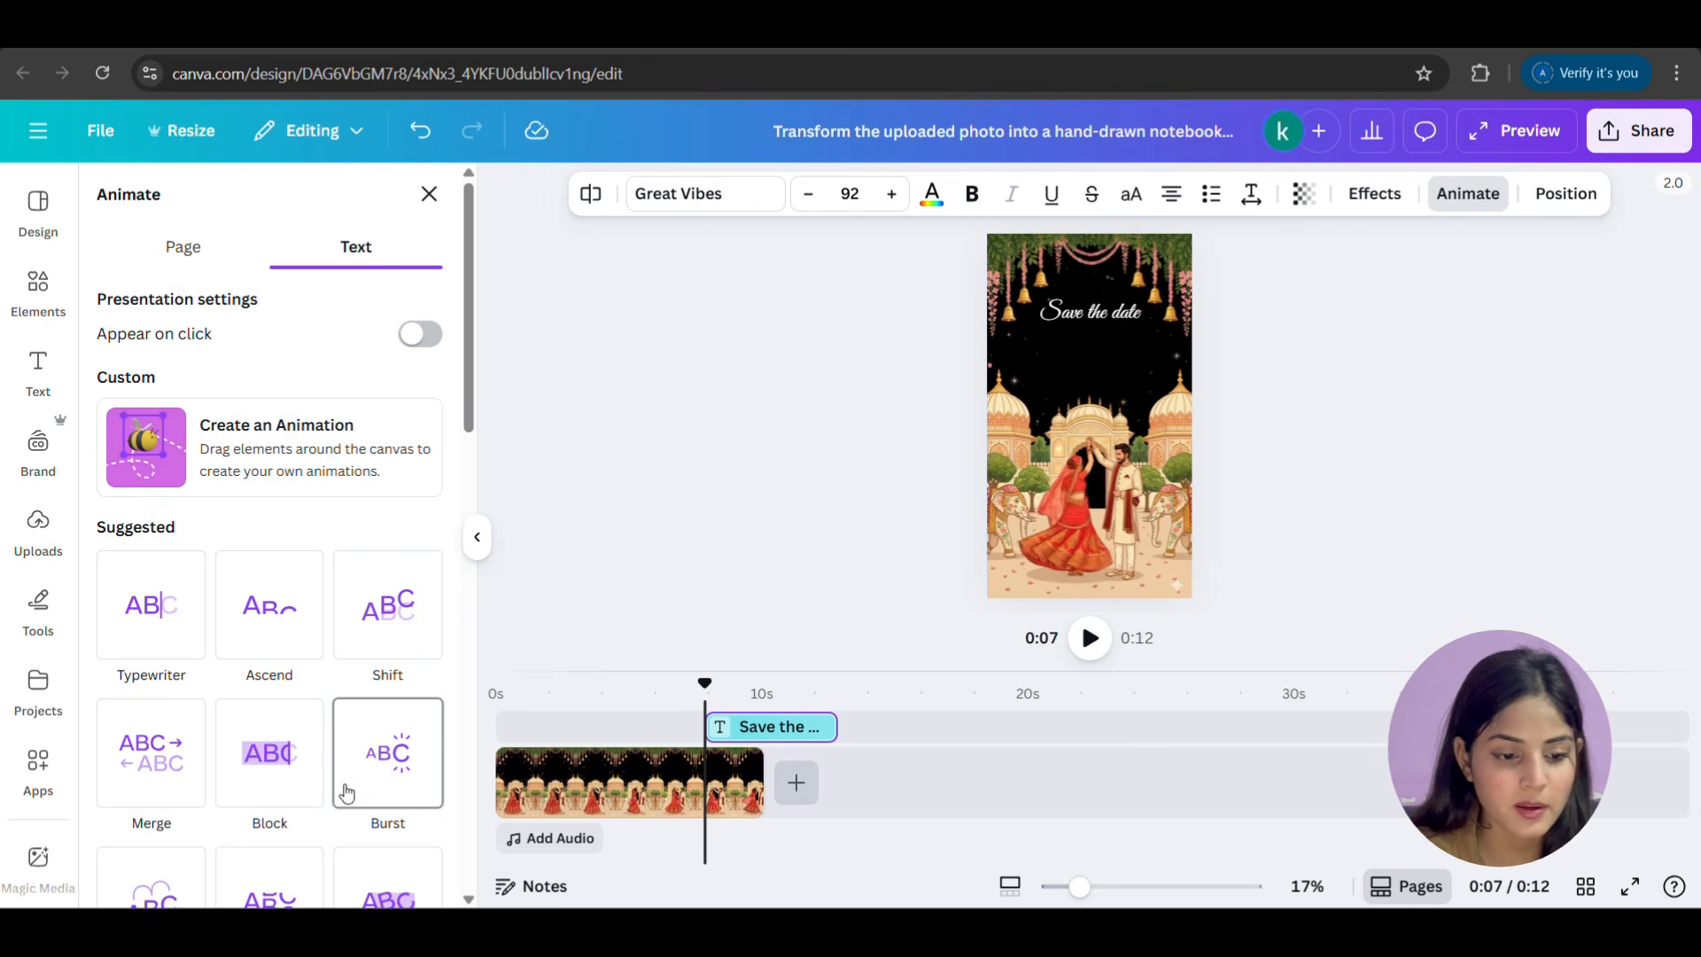
scroll(348, 791, "down", 5)
scroll(348, 792, "down", 5)
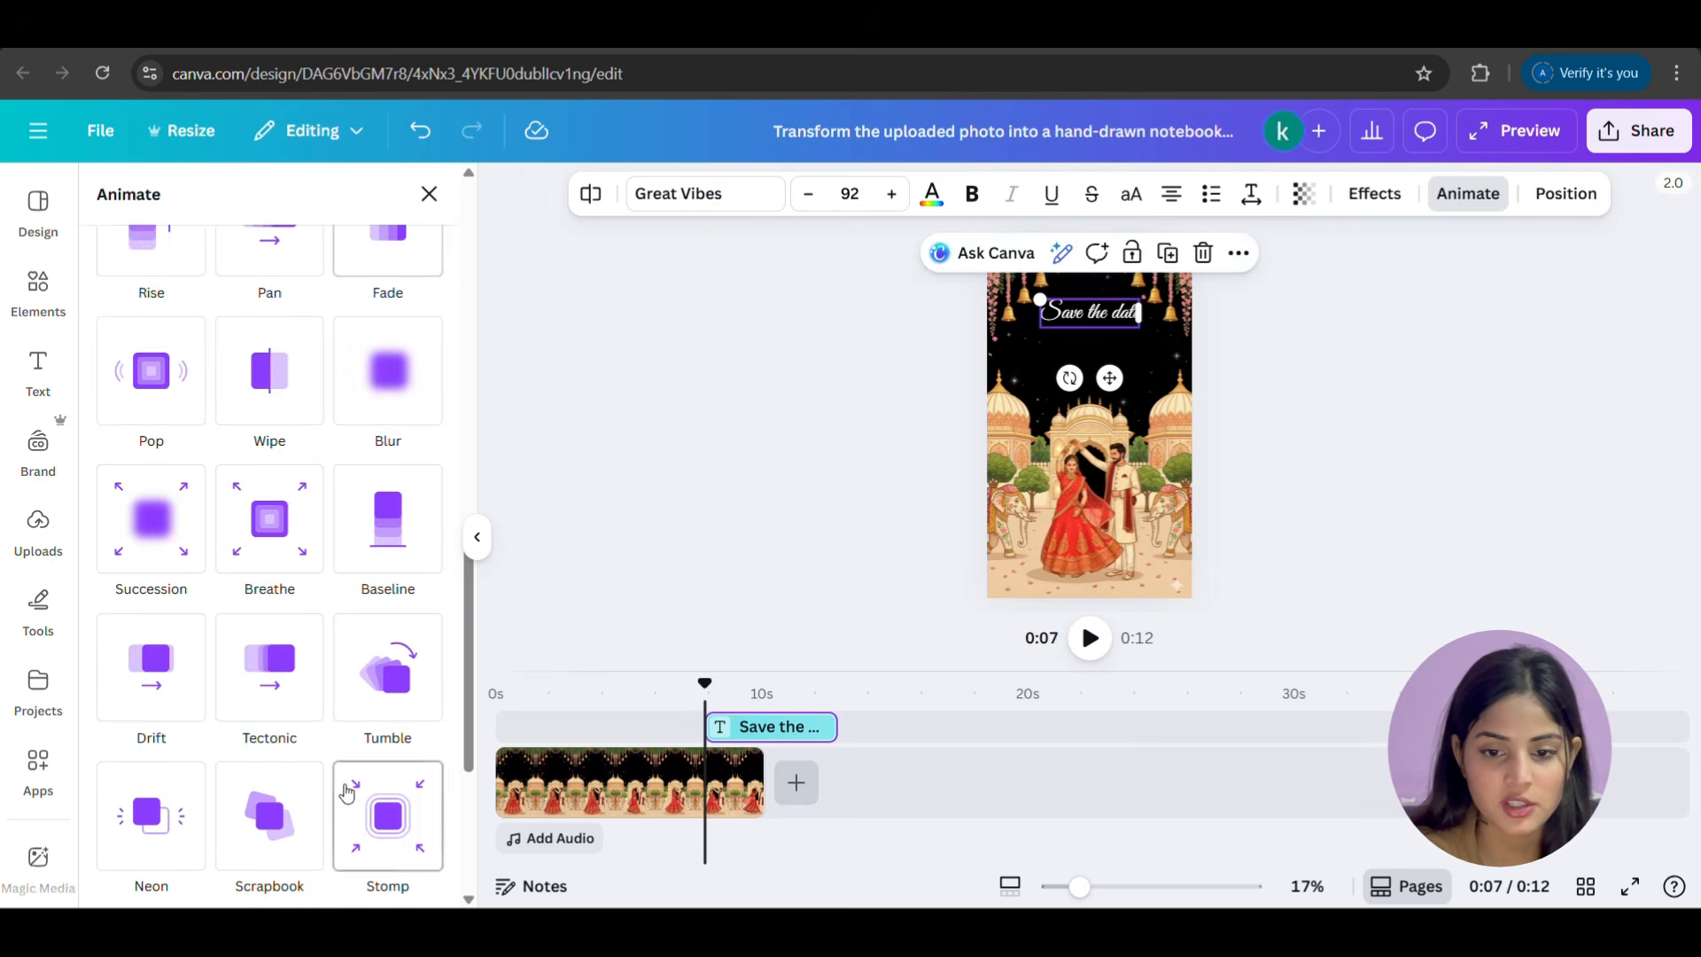
left_click(133, 528)
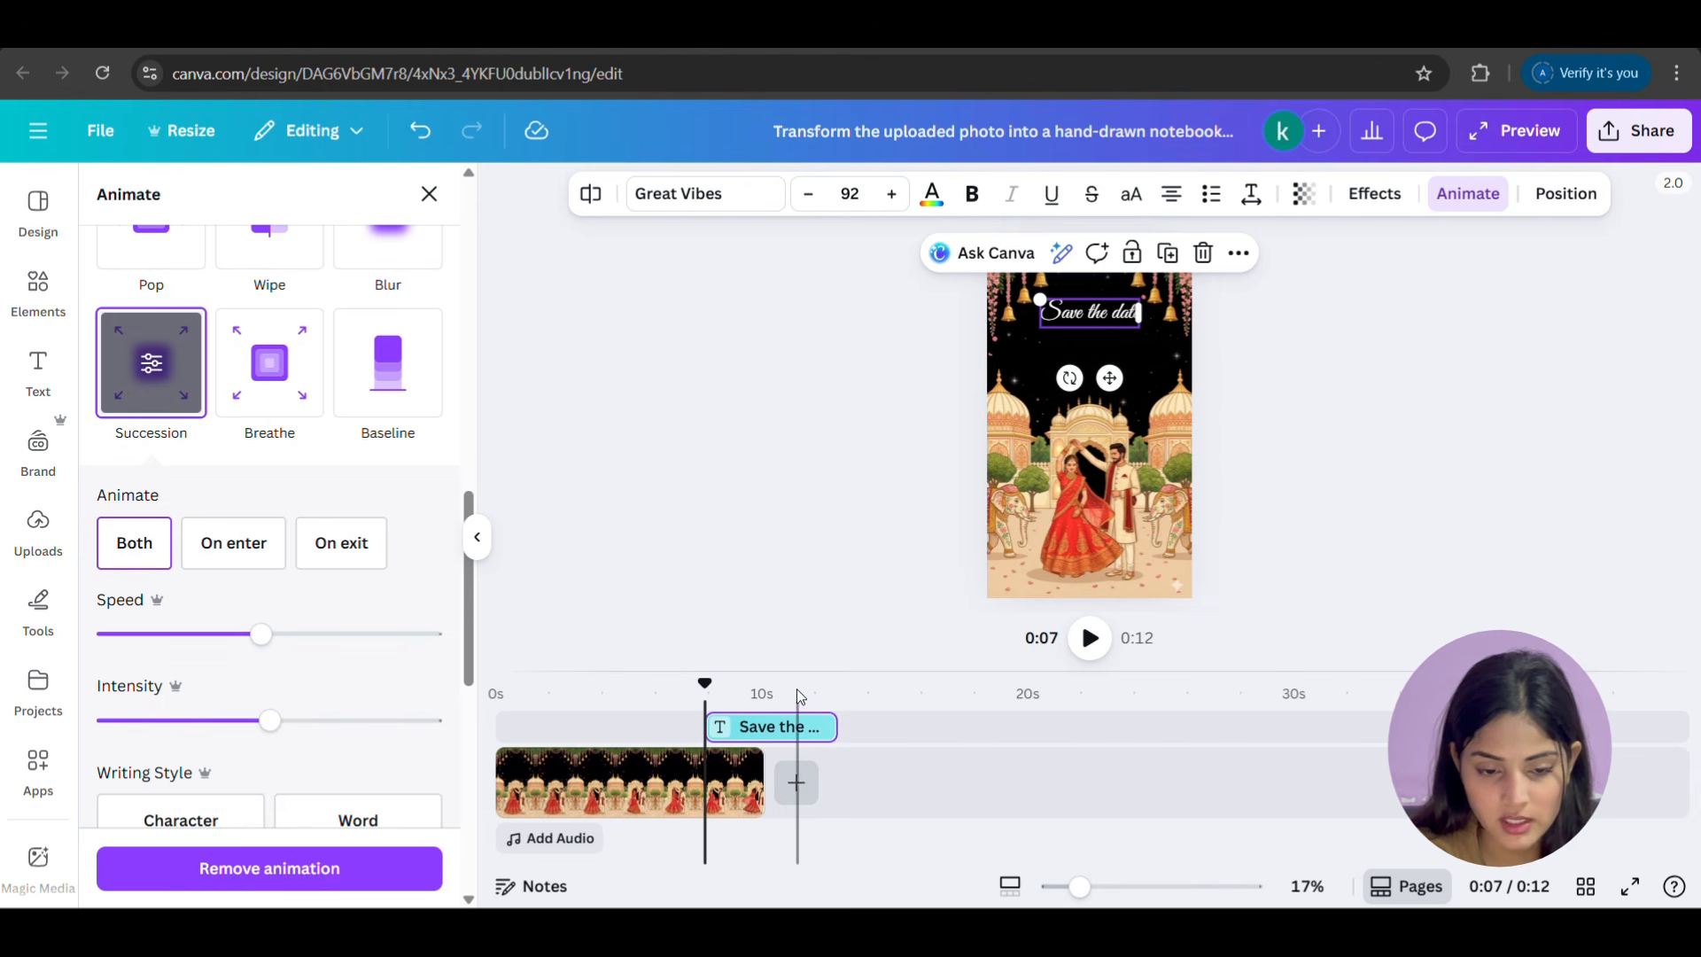
mouse_move(758, 728)
left_mouse_down()
mouse_move(548, 728)
mouse_move(763, 727)
mouse_move(773, 740)
left_mouse_up()
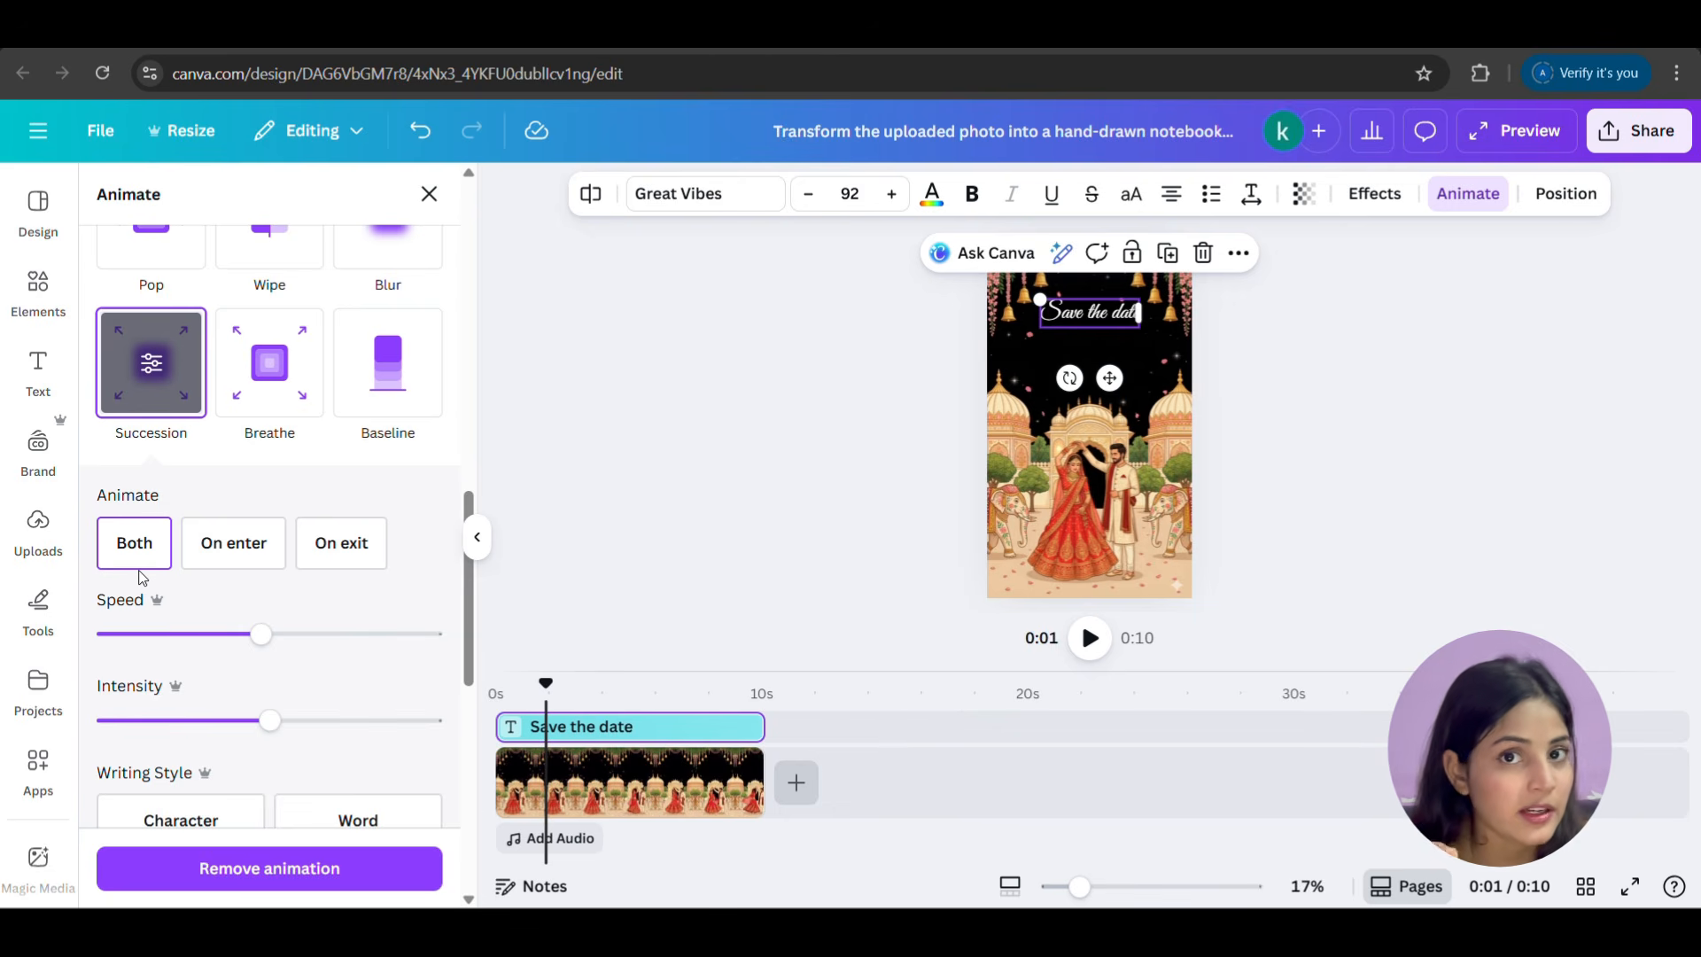
left_click_drag(580, 681, 535, 687)
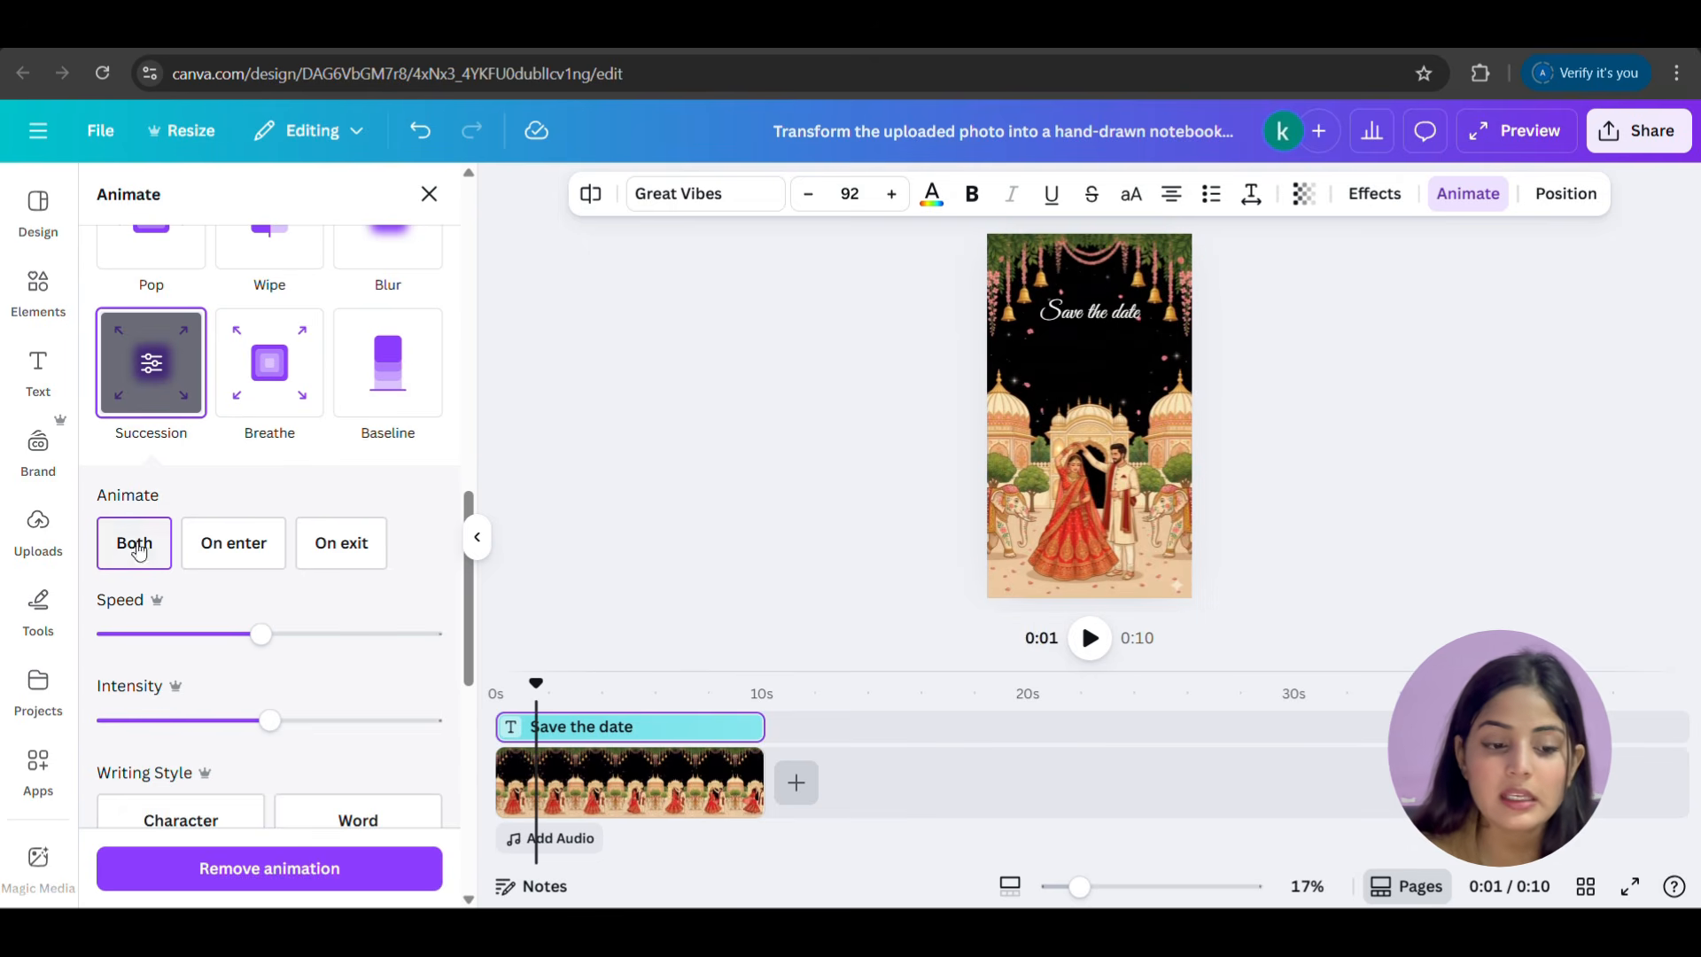
Try the Succession animation on enter only and on exit only, checking the heading near the clip's start and end.
left_click(268, 557)
mouse_move(534, 682)
left_mouse_down()
mouse_move(494, 682)
mouse_move(512, 682)
left_mouse_up()
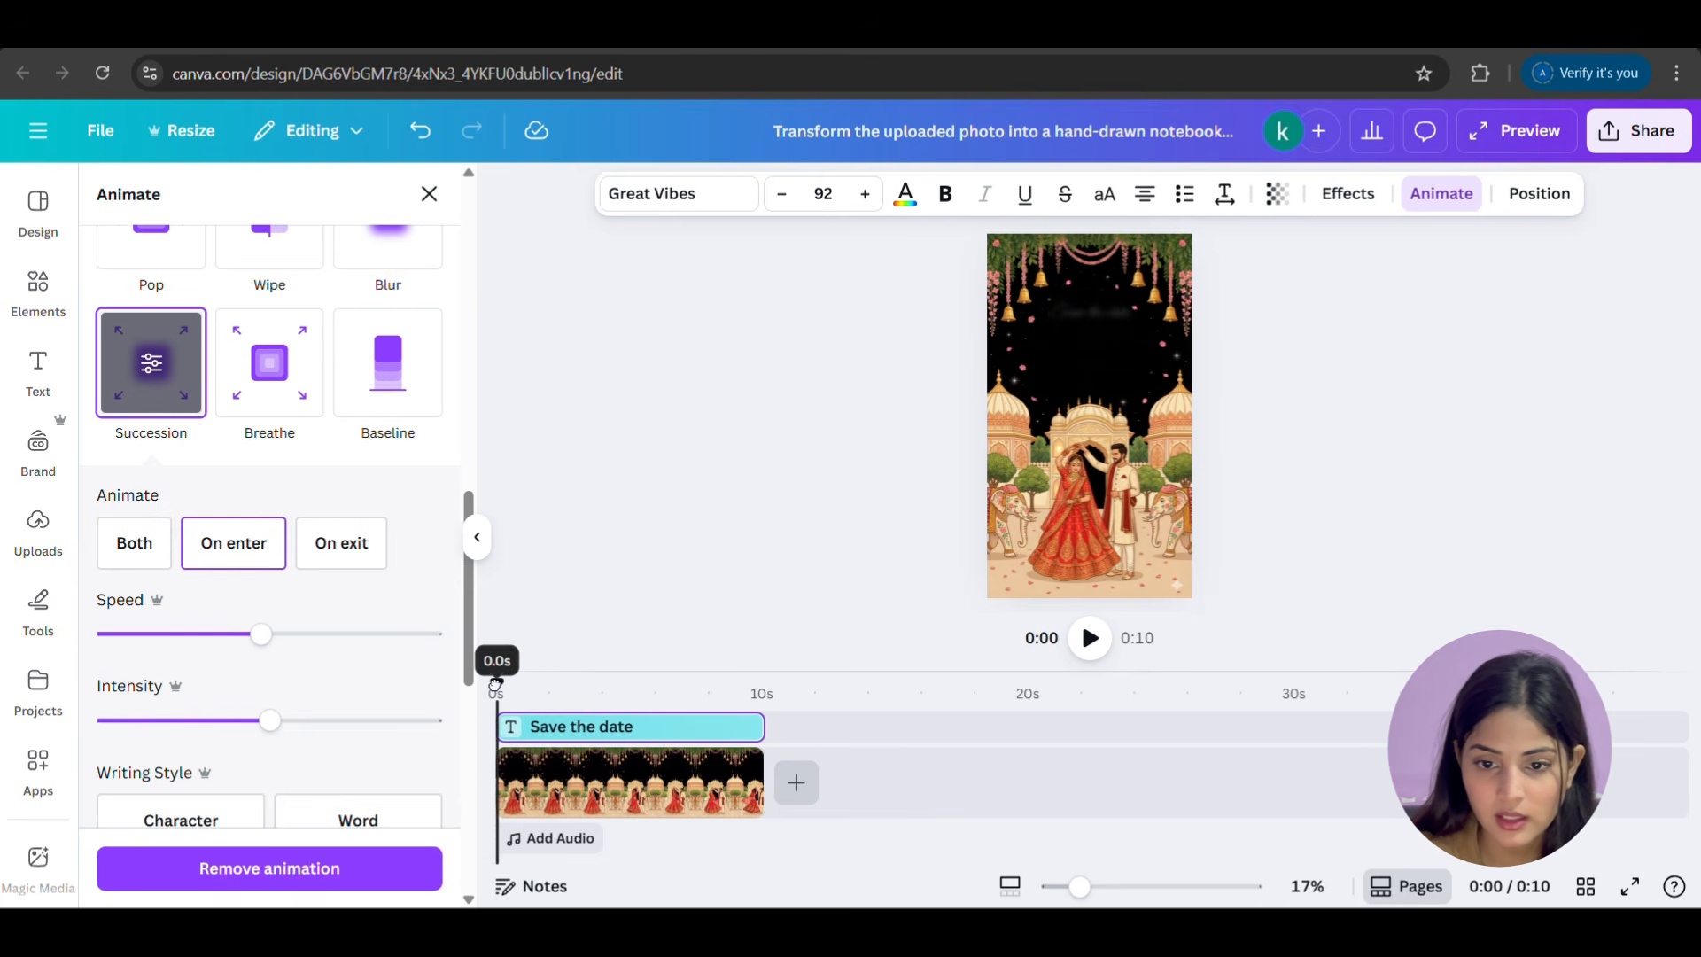
left_click_drag(520, 692, 738, 712)
left_click(337, 556)
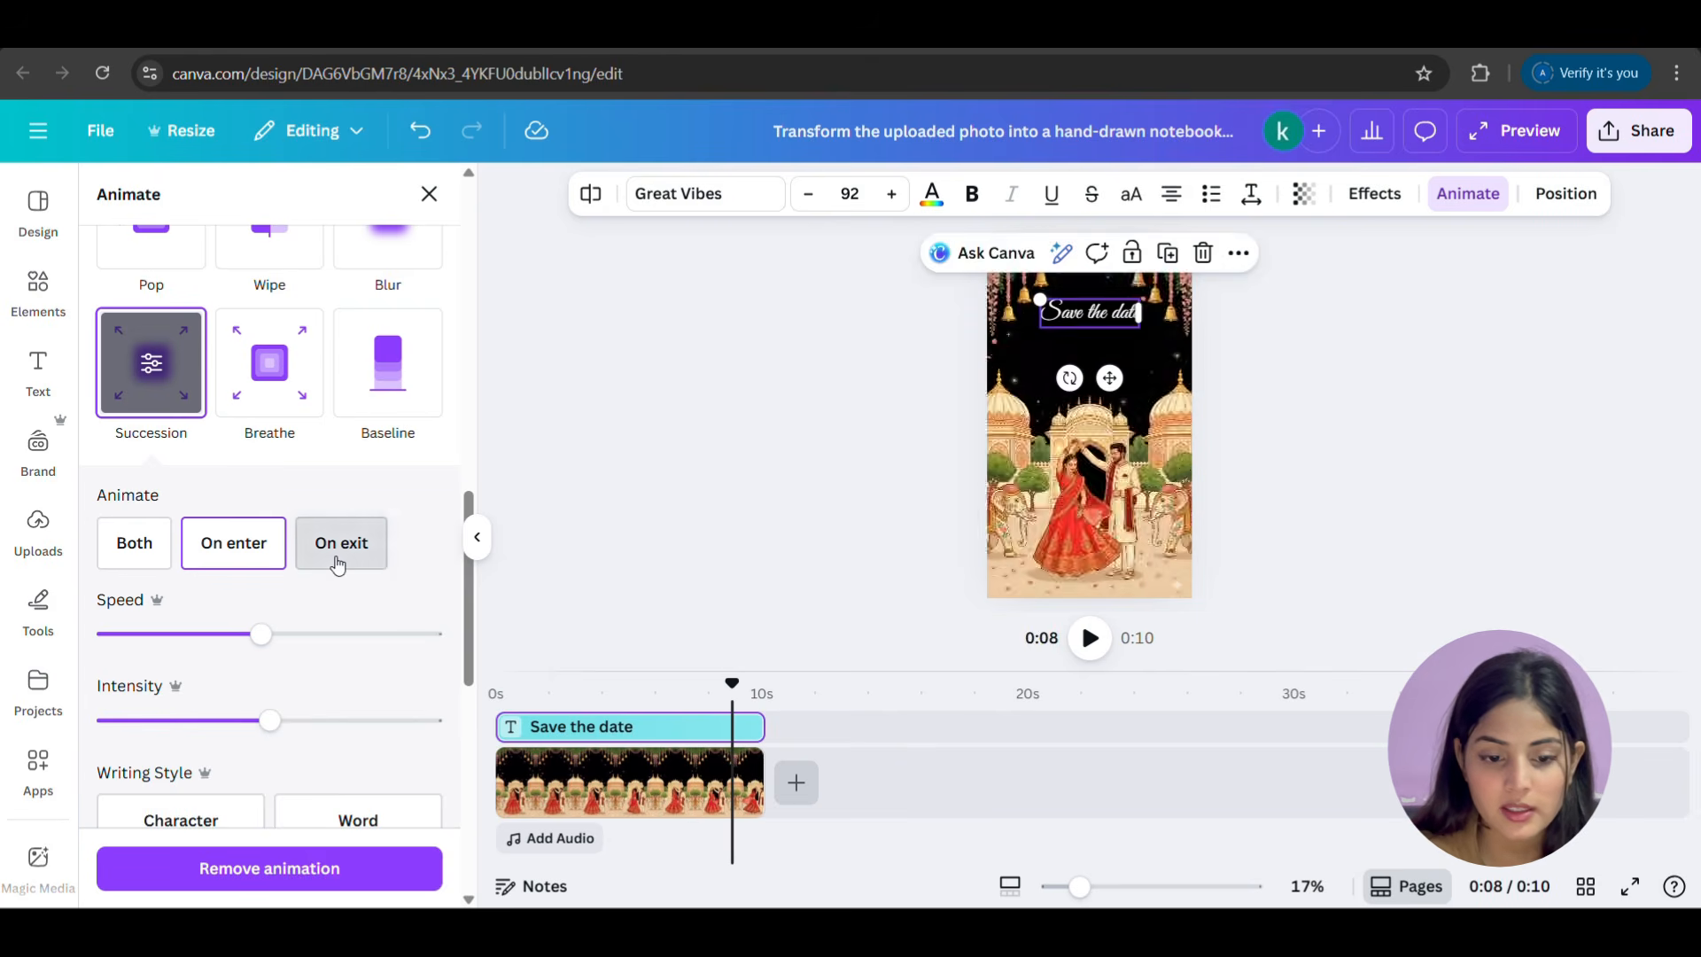
left_click_drag(728, 683, 539, 687)
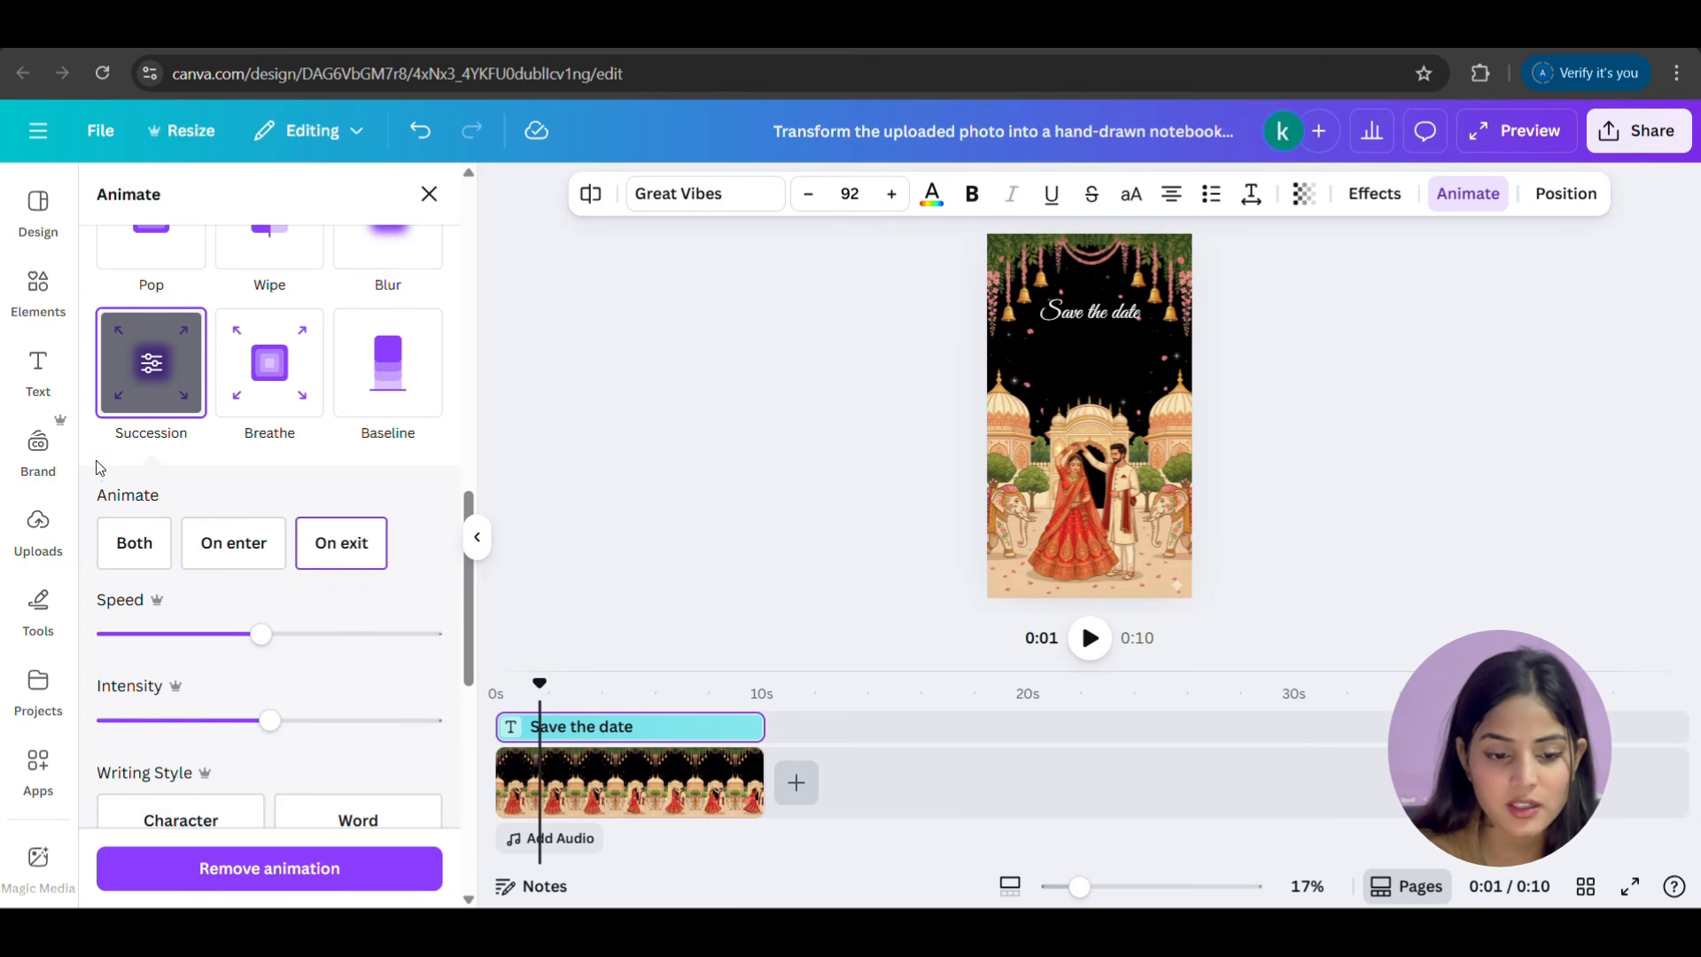
Set the heading's Succession animation to both enter and exit, and preview the end of the clip.
left_click(131, 550)
left_click_drag(545, 691, 732, 691)
left_click(1090, 638)
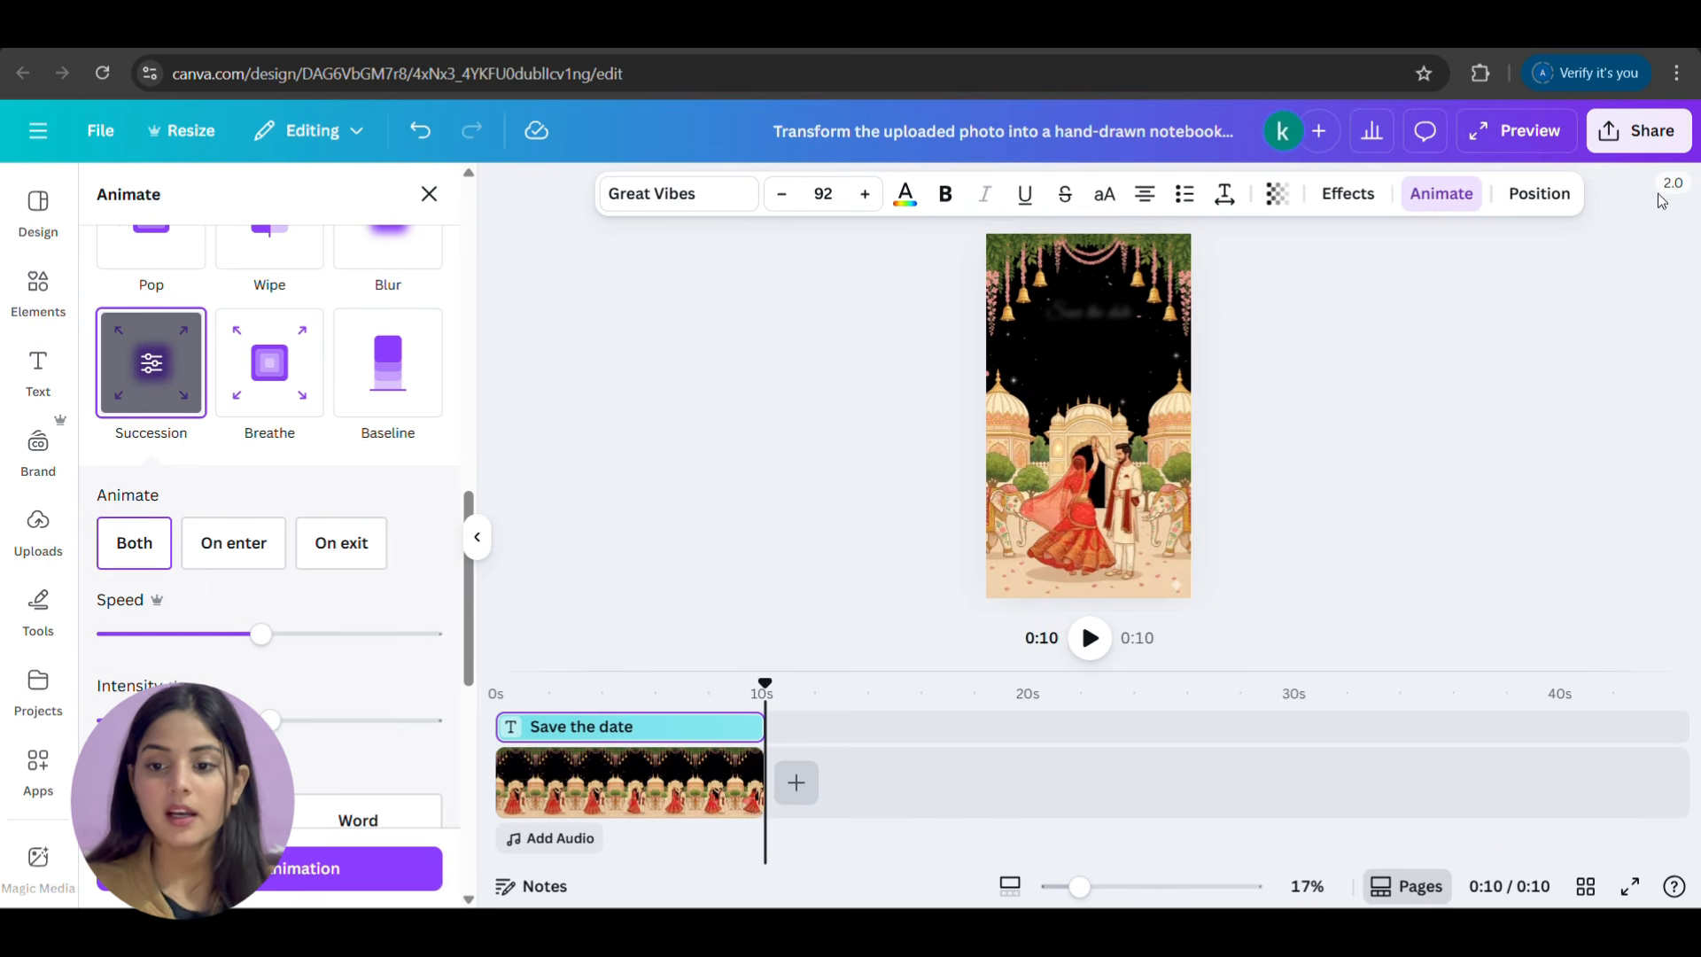
Download the finished invitation as an MP4 video at 1080p (HD) quality.
left_click(1638, 131)
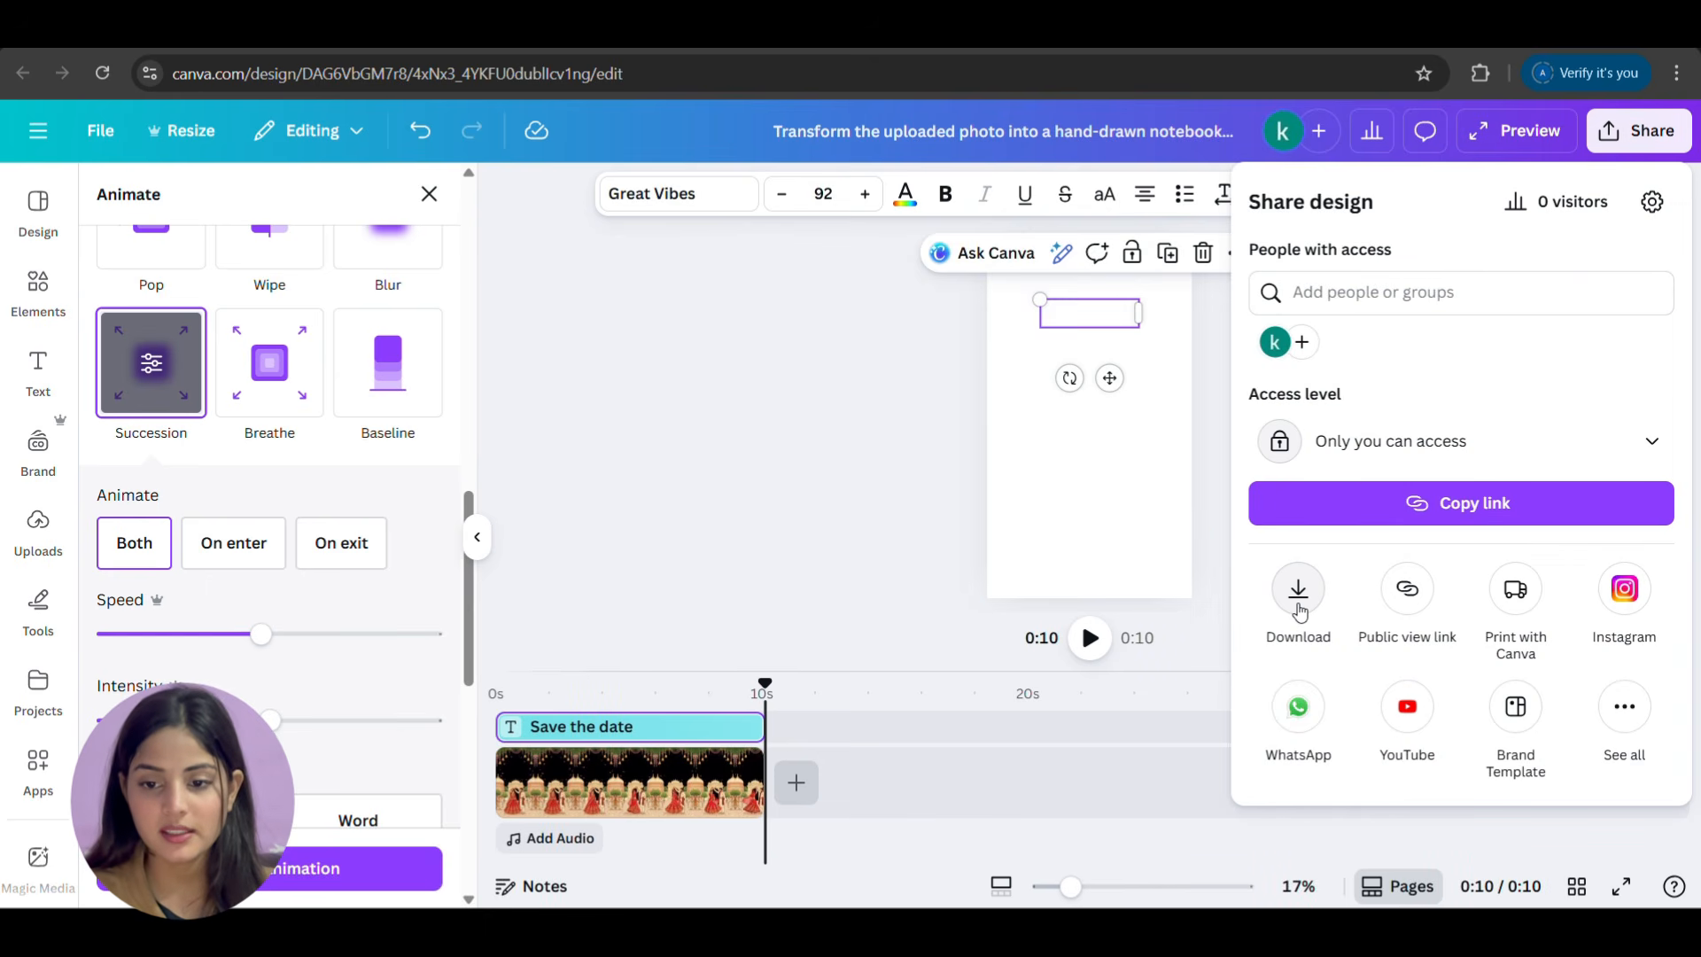
left_click(1298, 592)
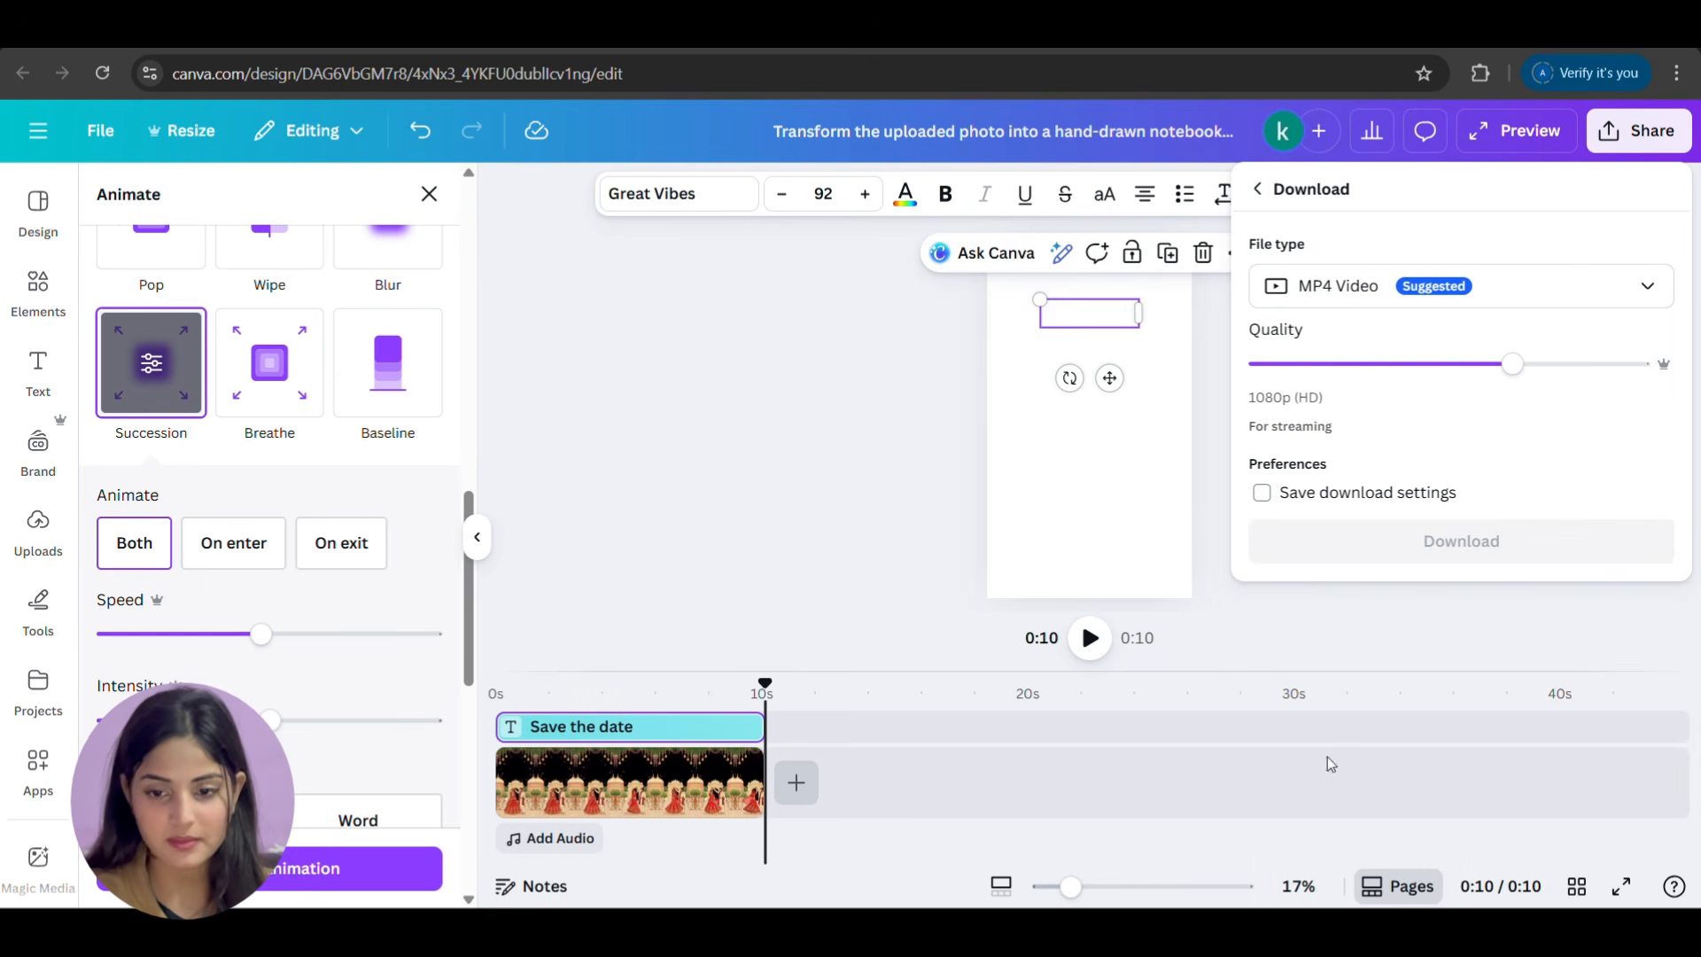
left_click(1462, 551)
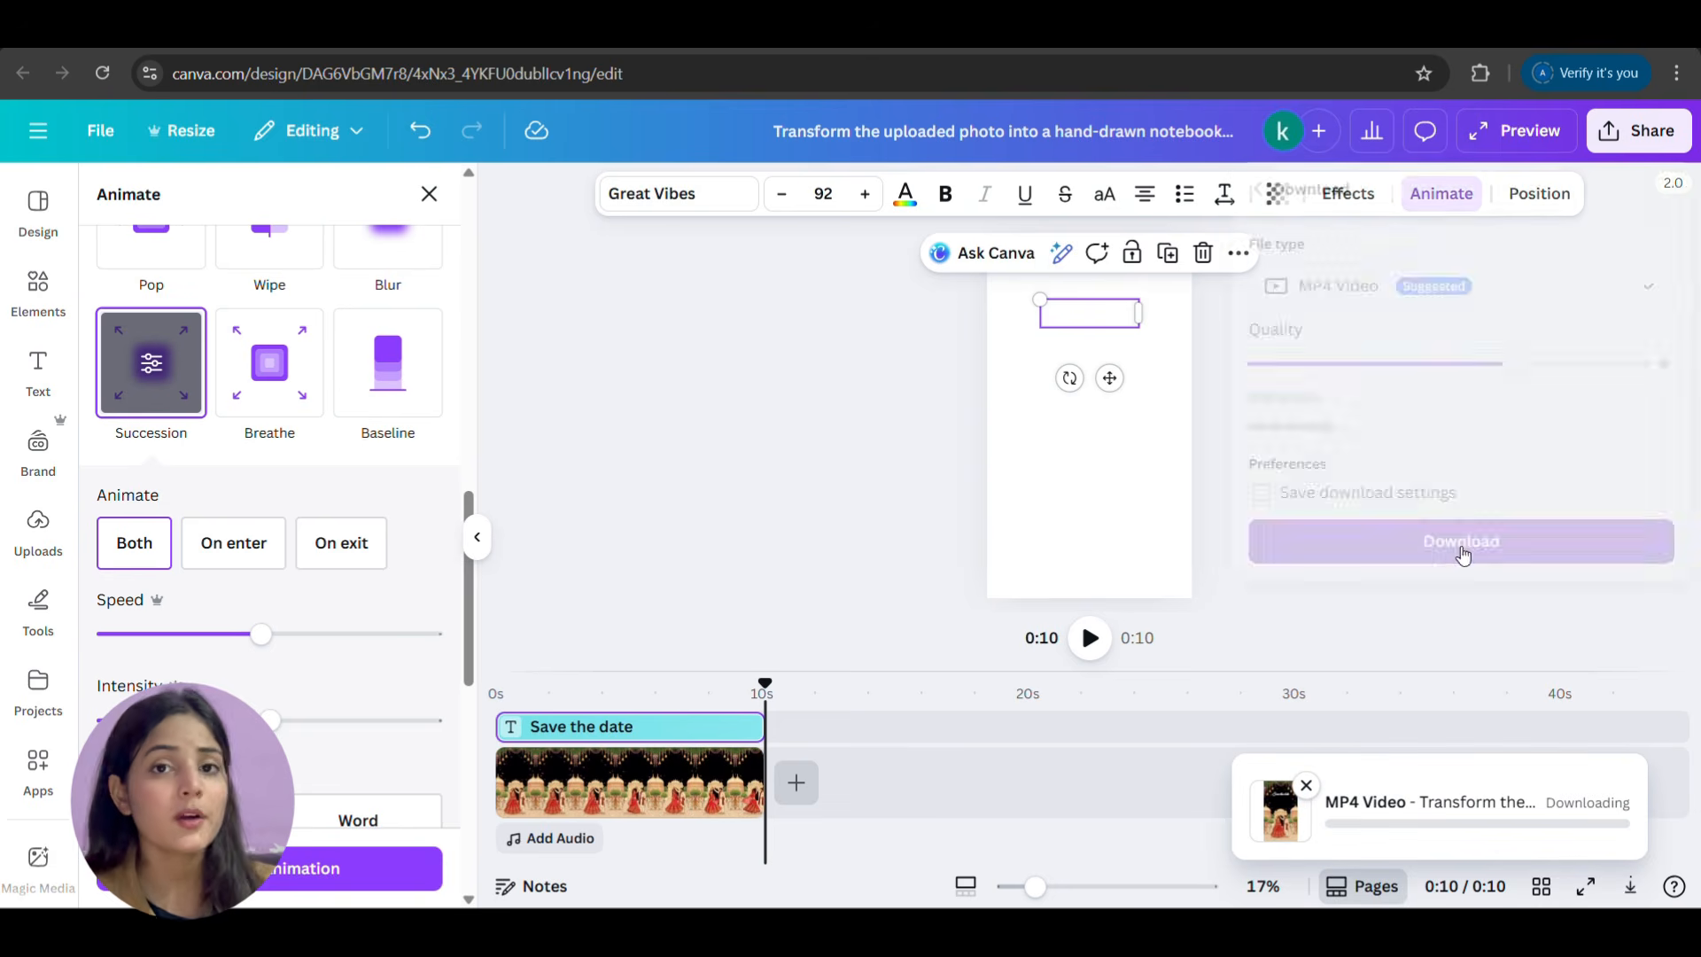